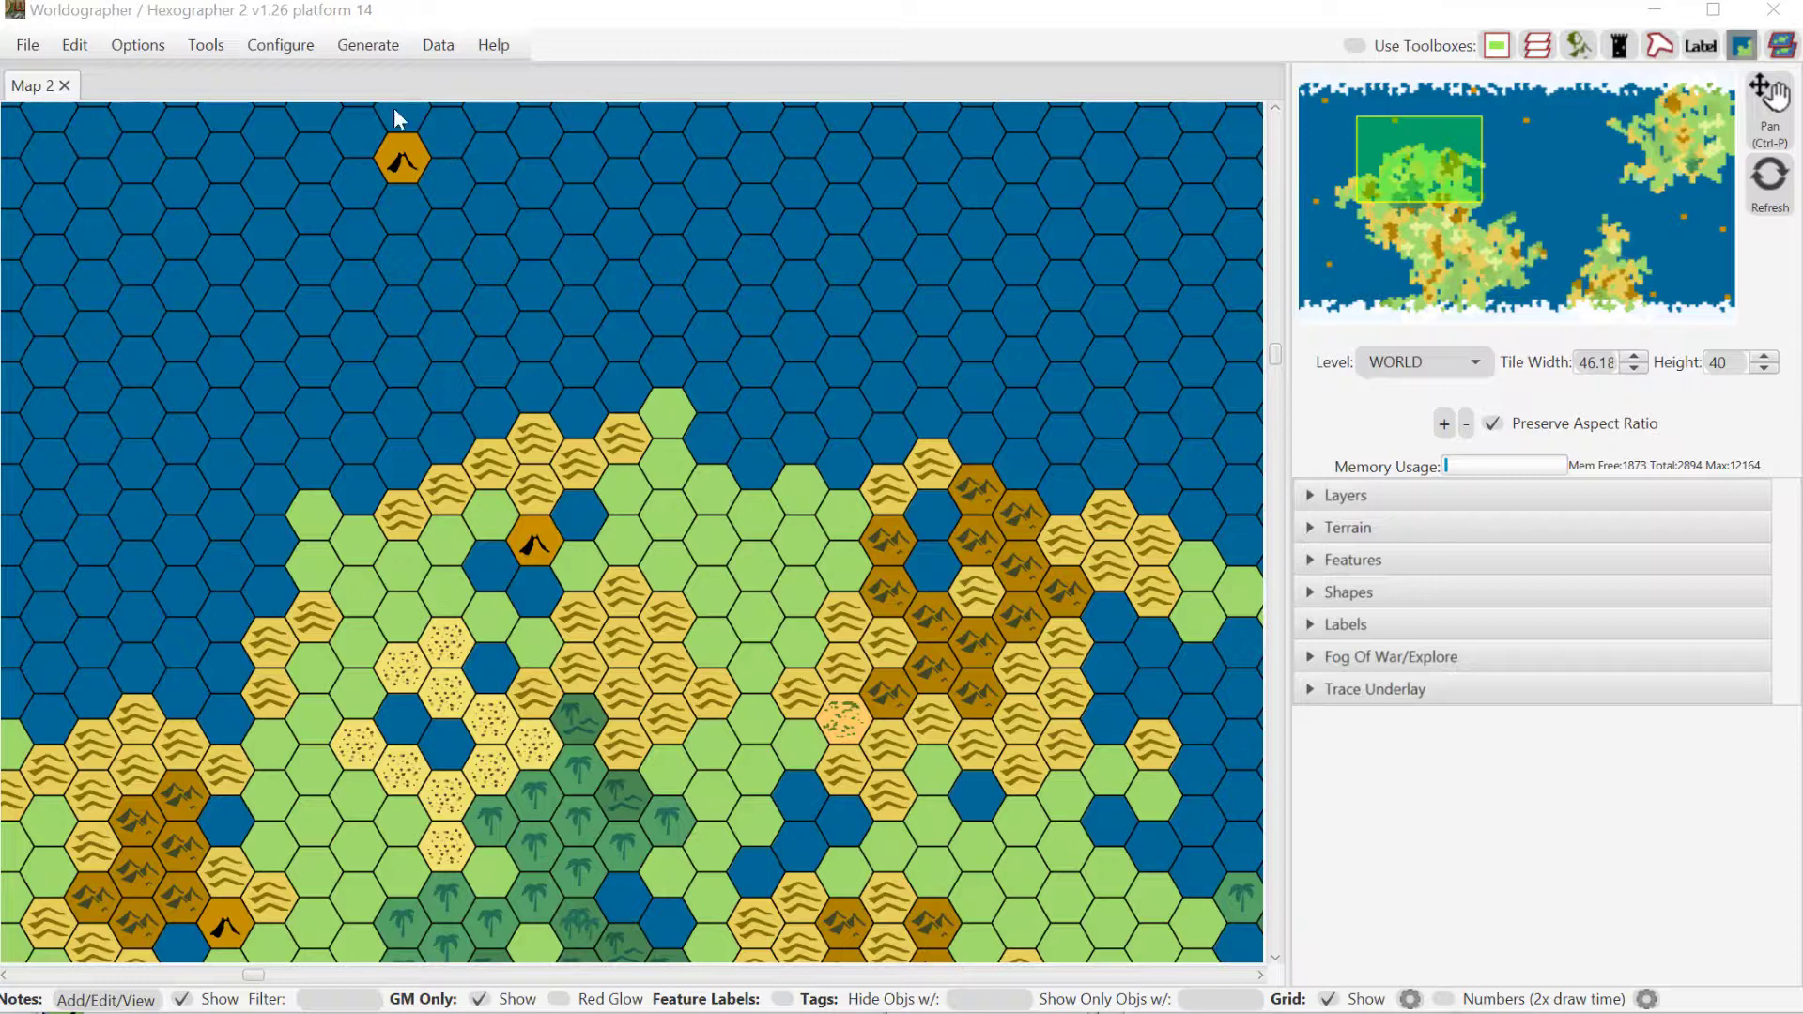
- Add the configuration subfolders 202007 Classic Mesopotamian and 201901-city-wizardtowers from the 2020 and 2019 patreons folders
click(301, 53)
click(295, 49)
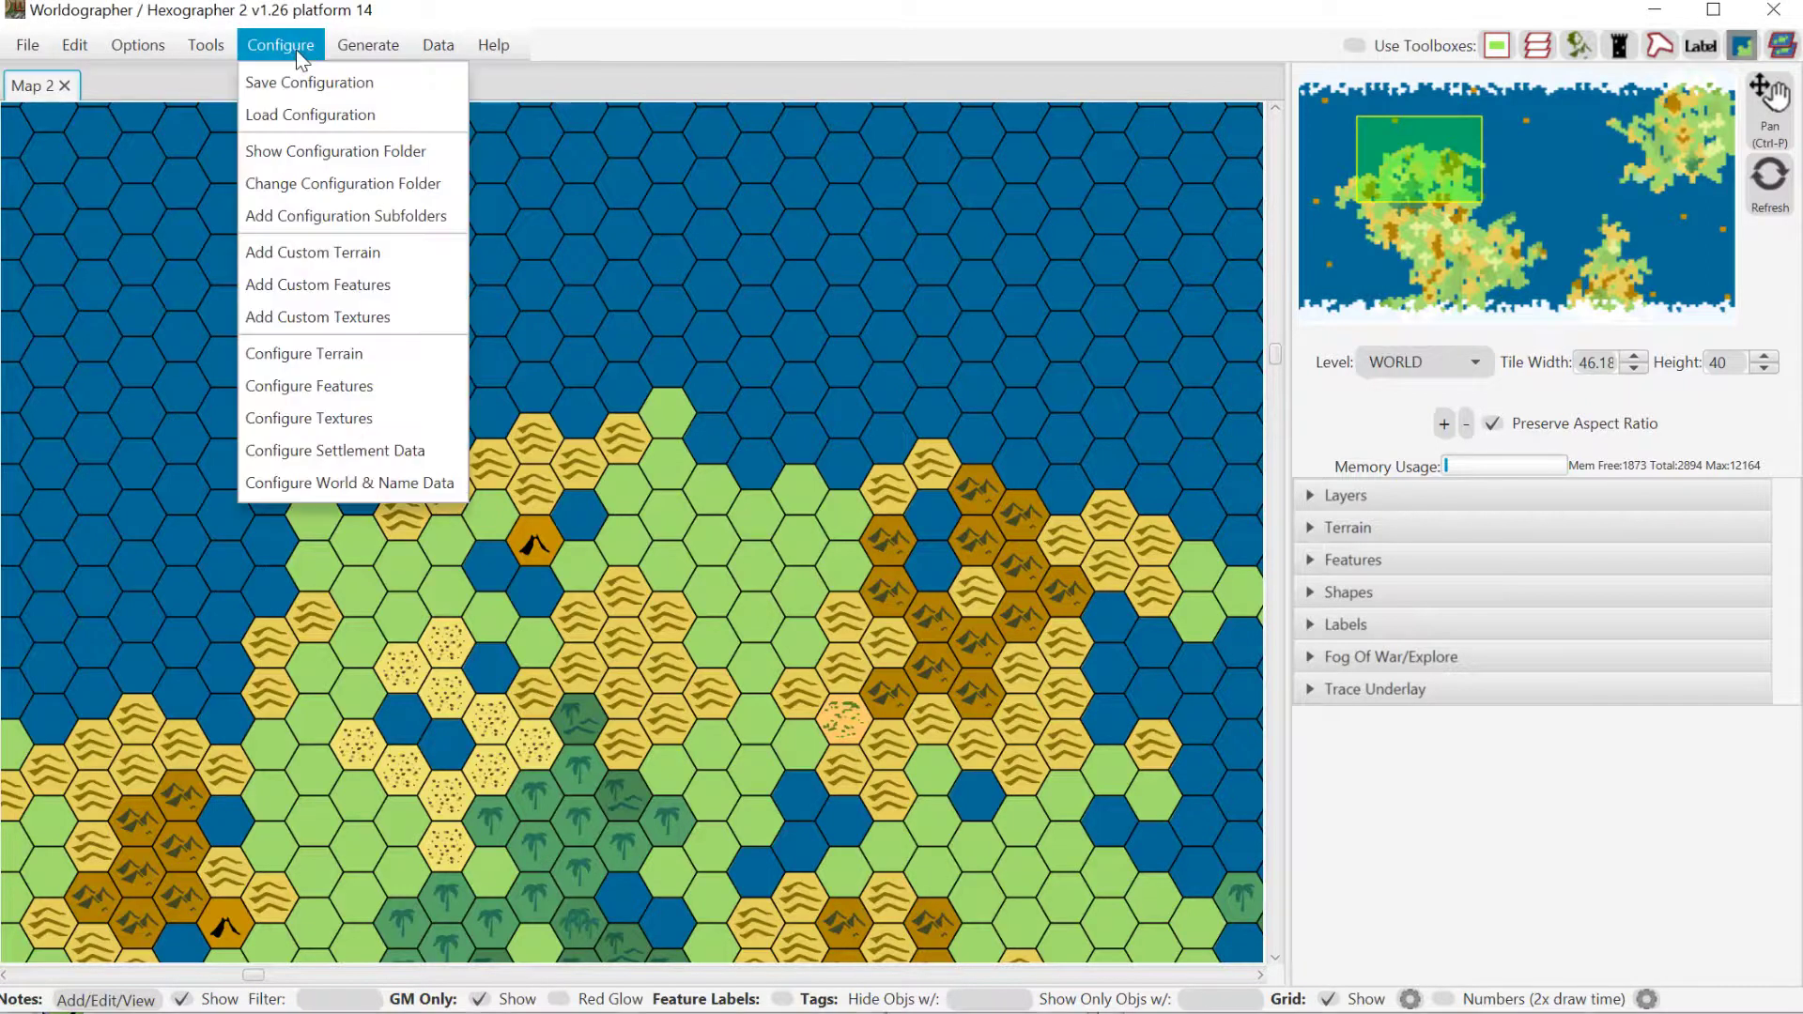
click(325, 217)
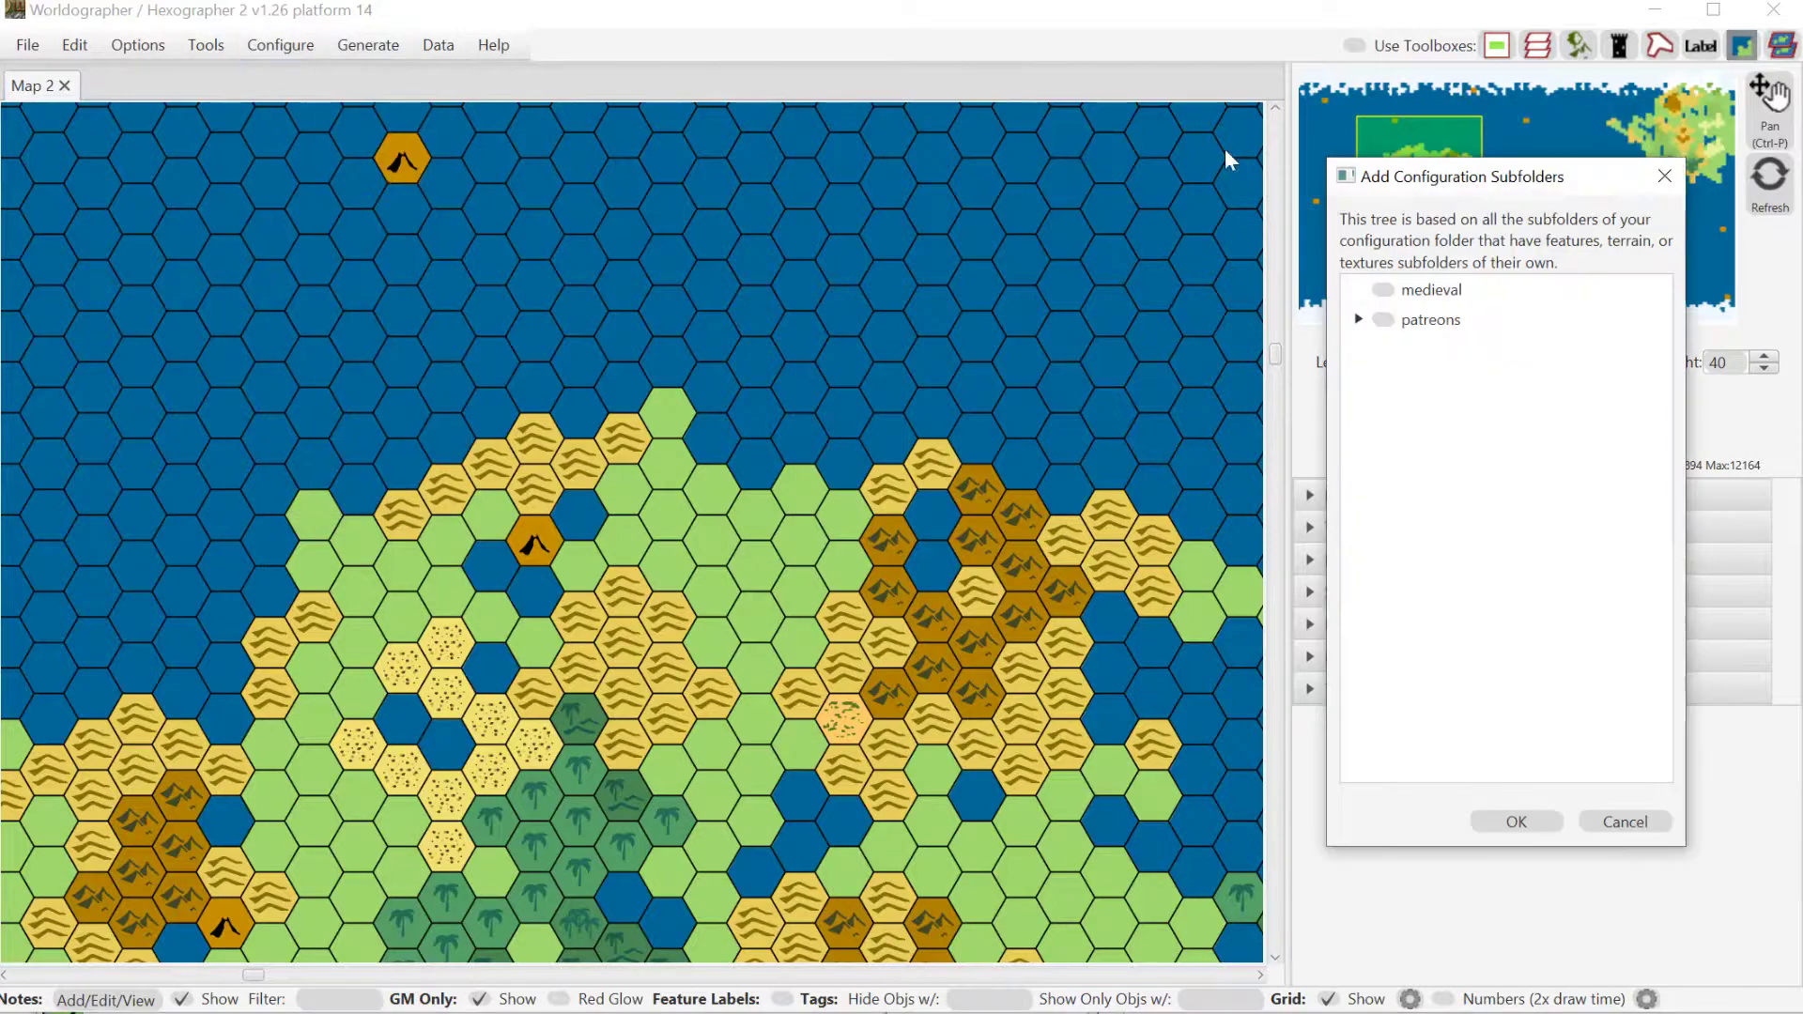
drag(1437, 183, 591, 183)
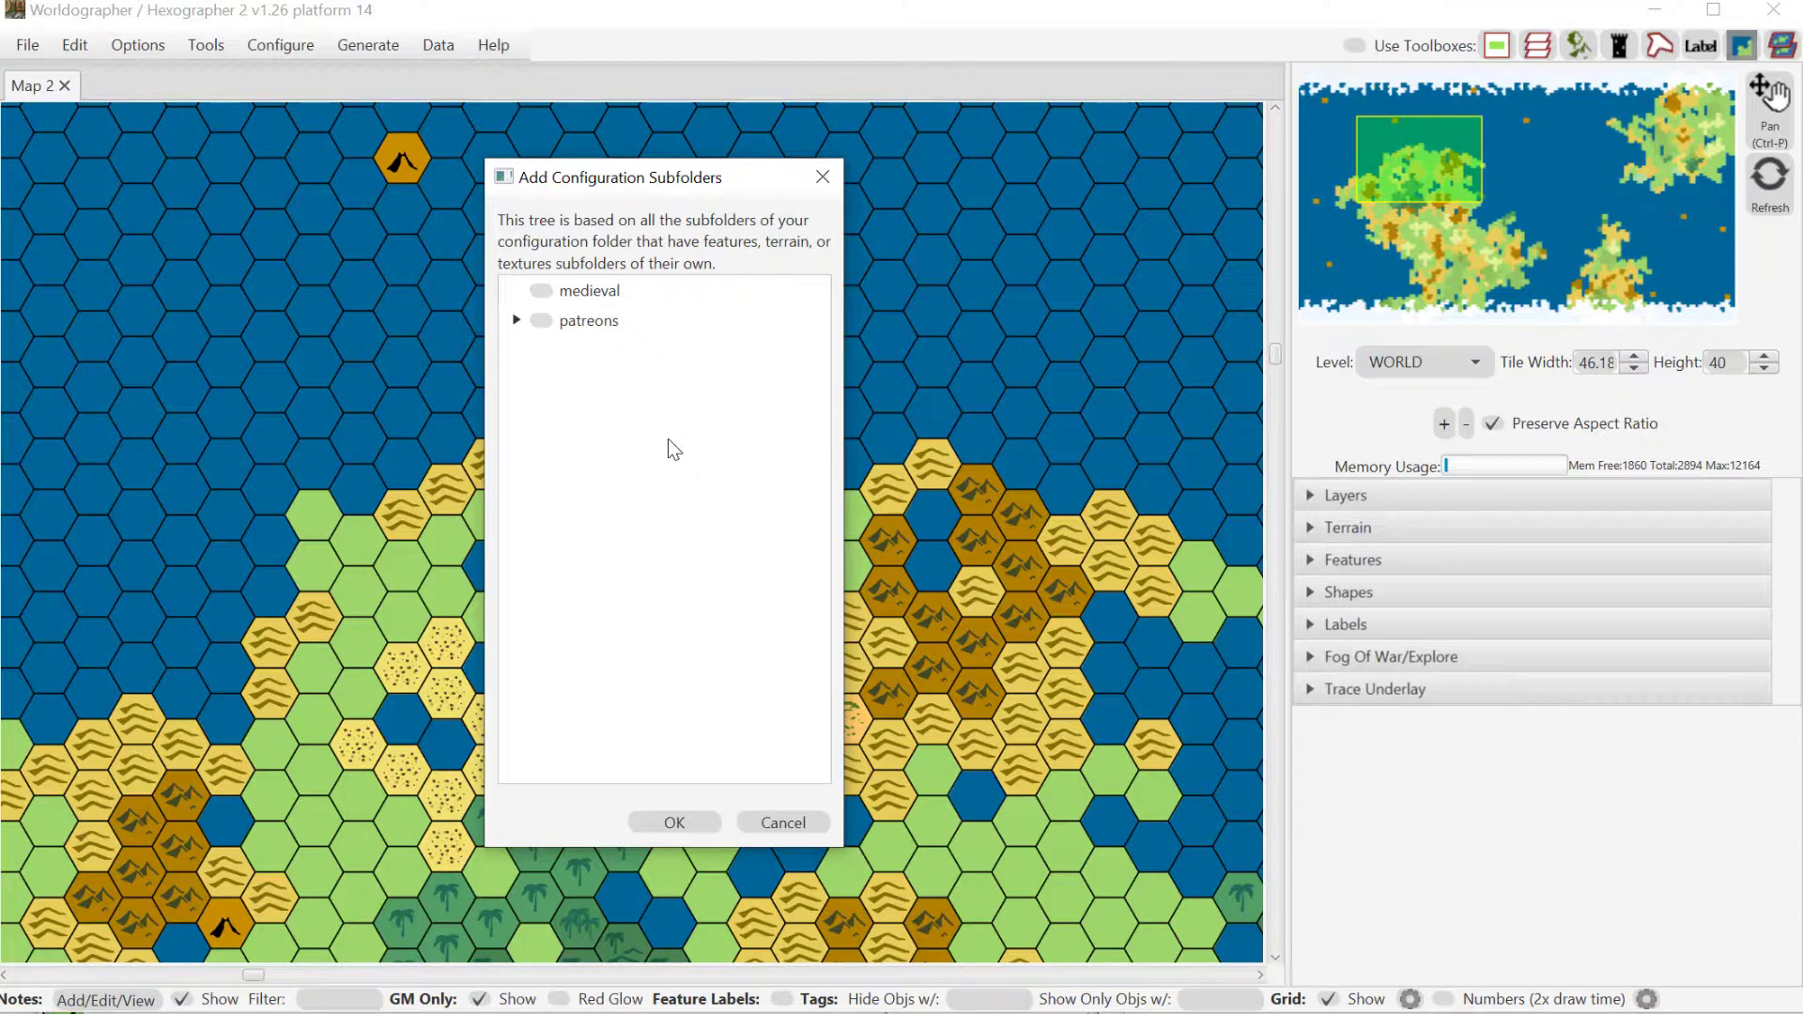
click(519, 321)
click(579, 297)
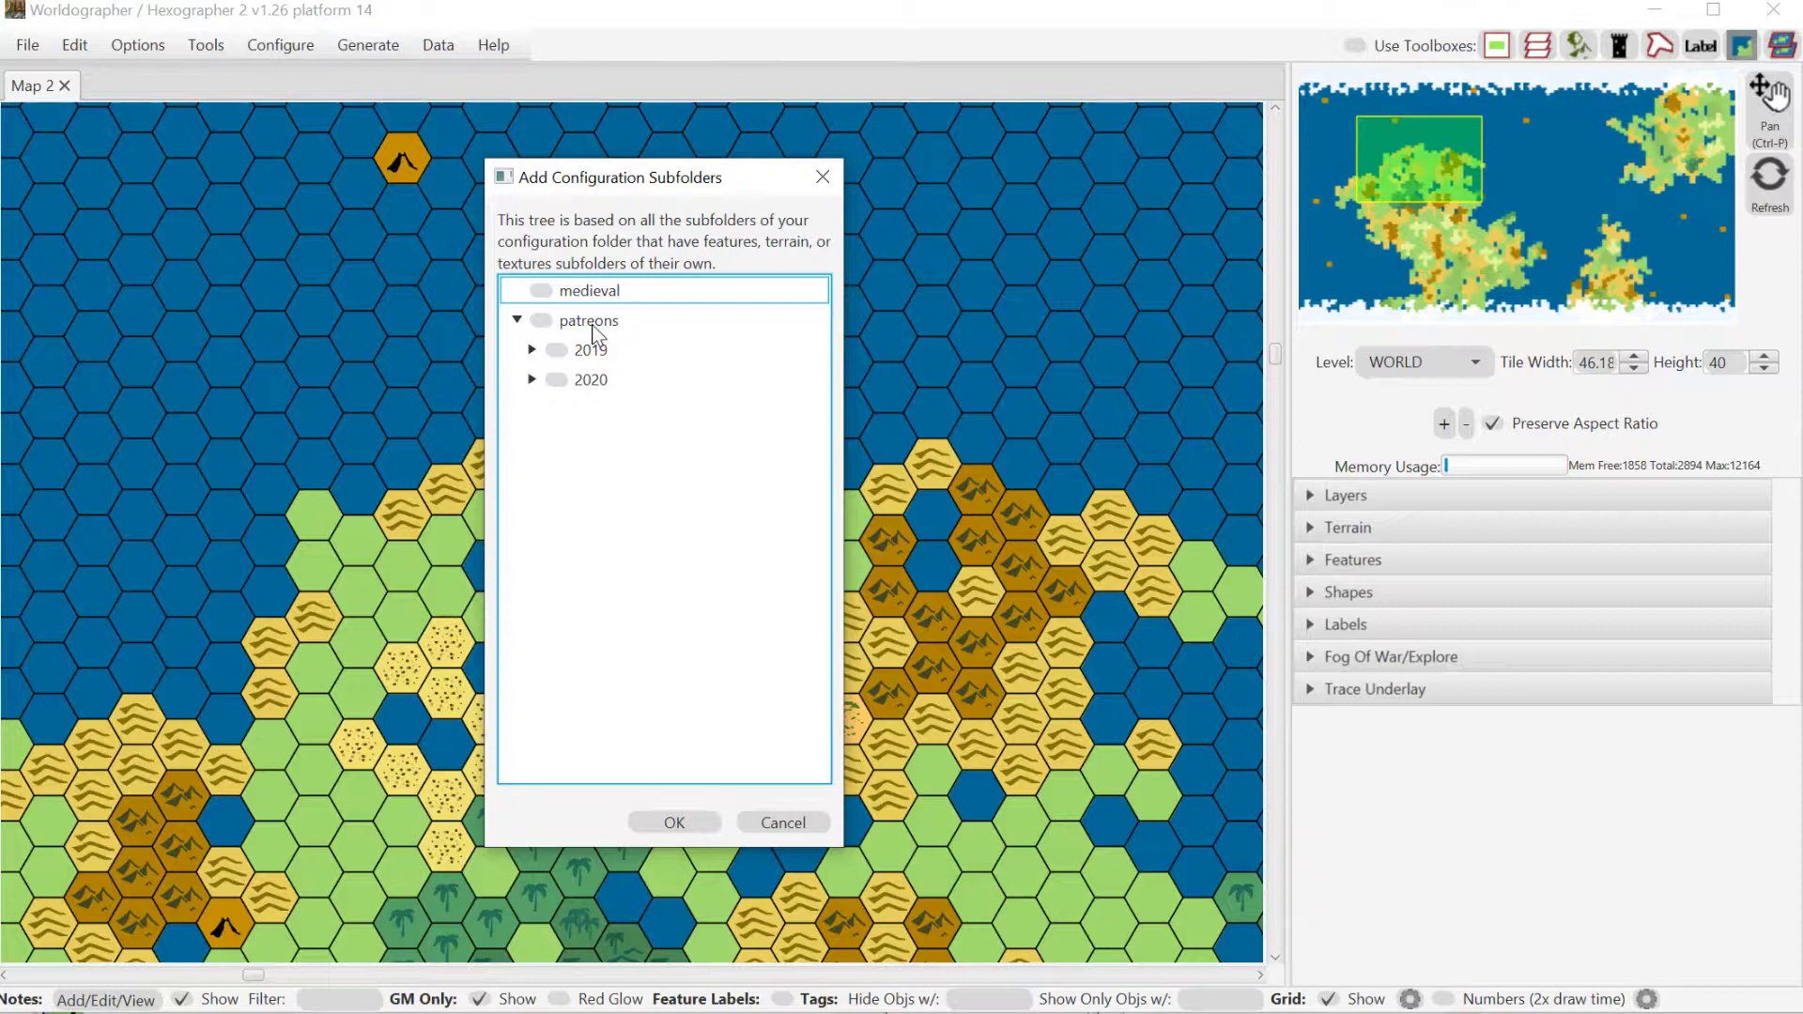
click(532, 350)
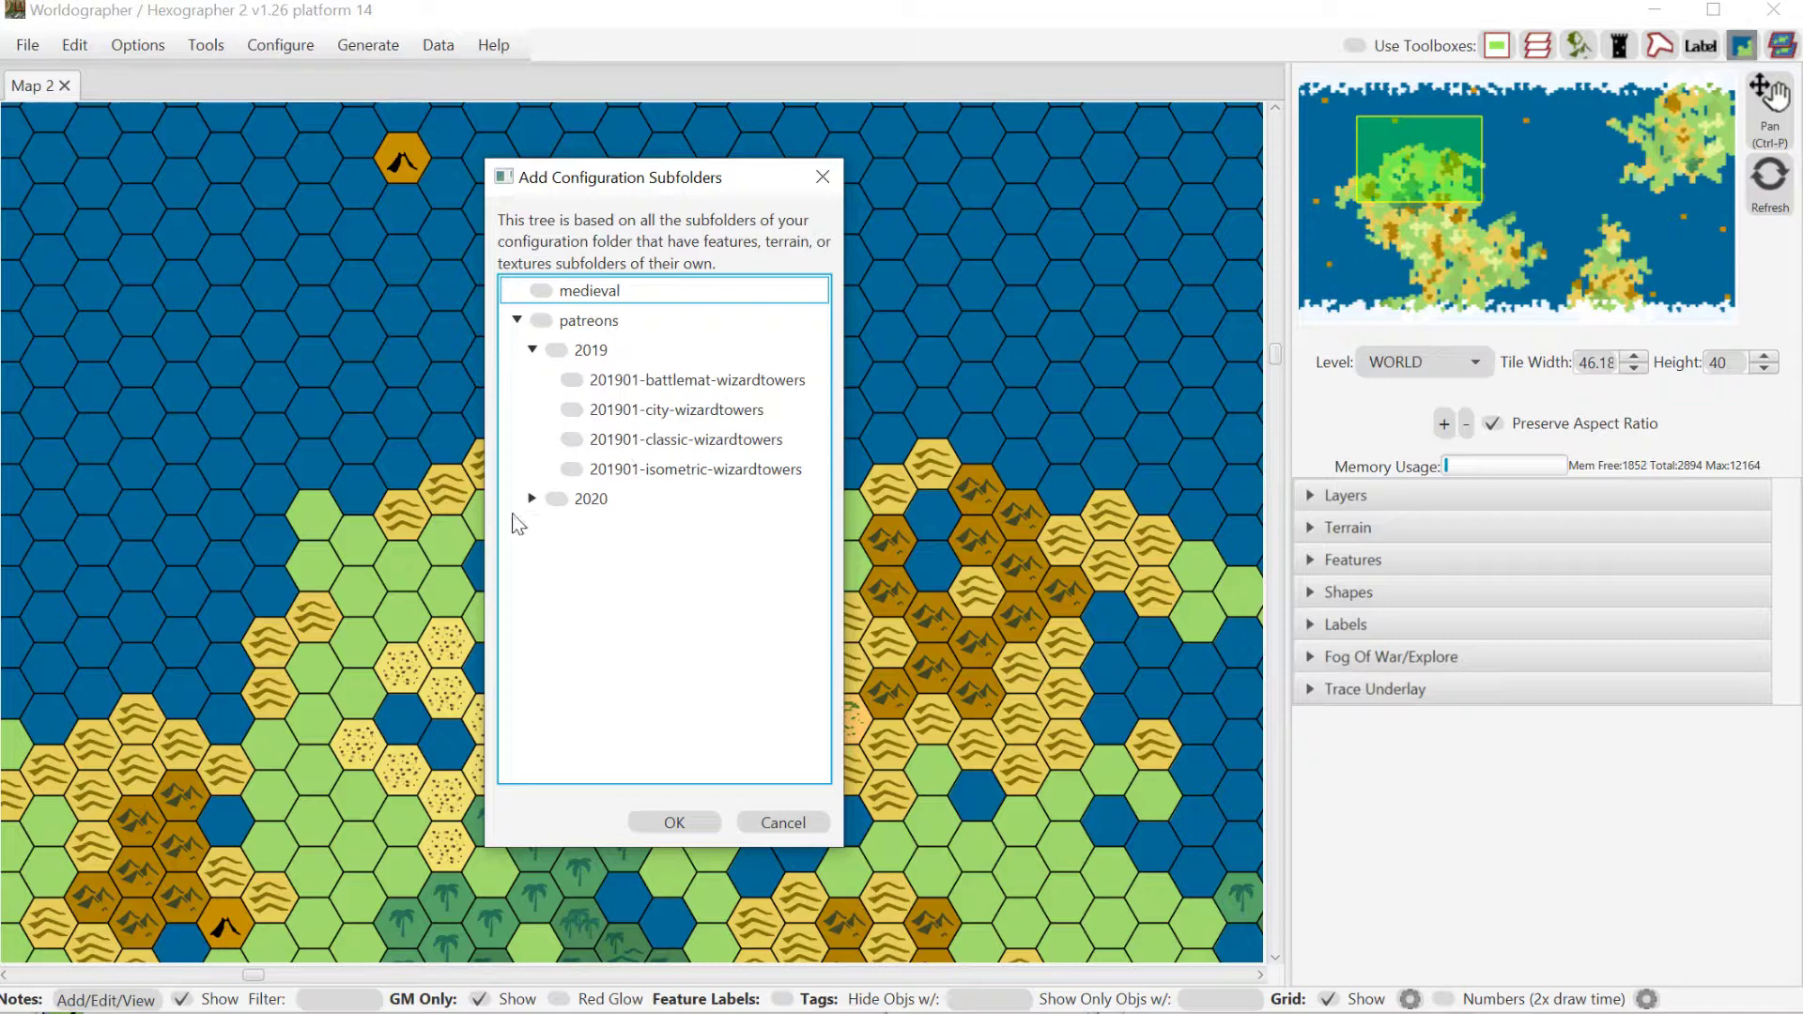
click(533, 499)
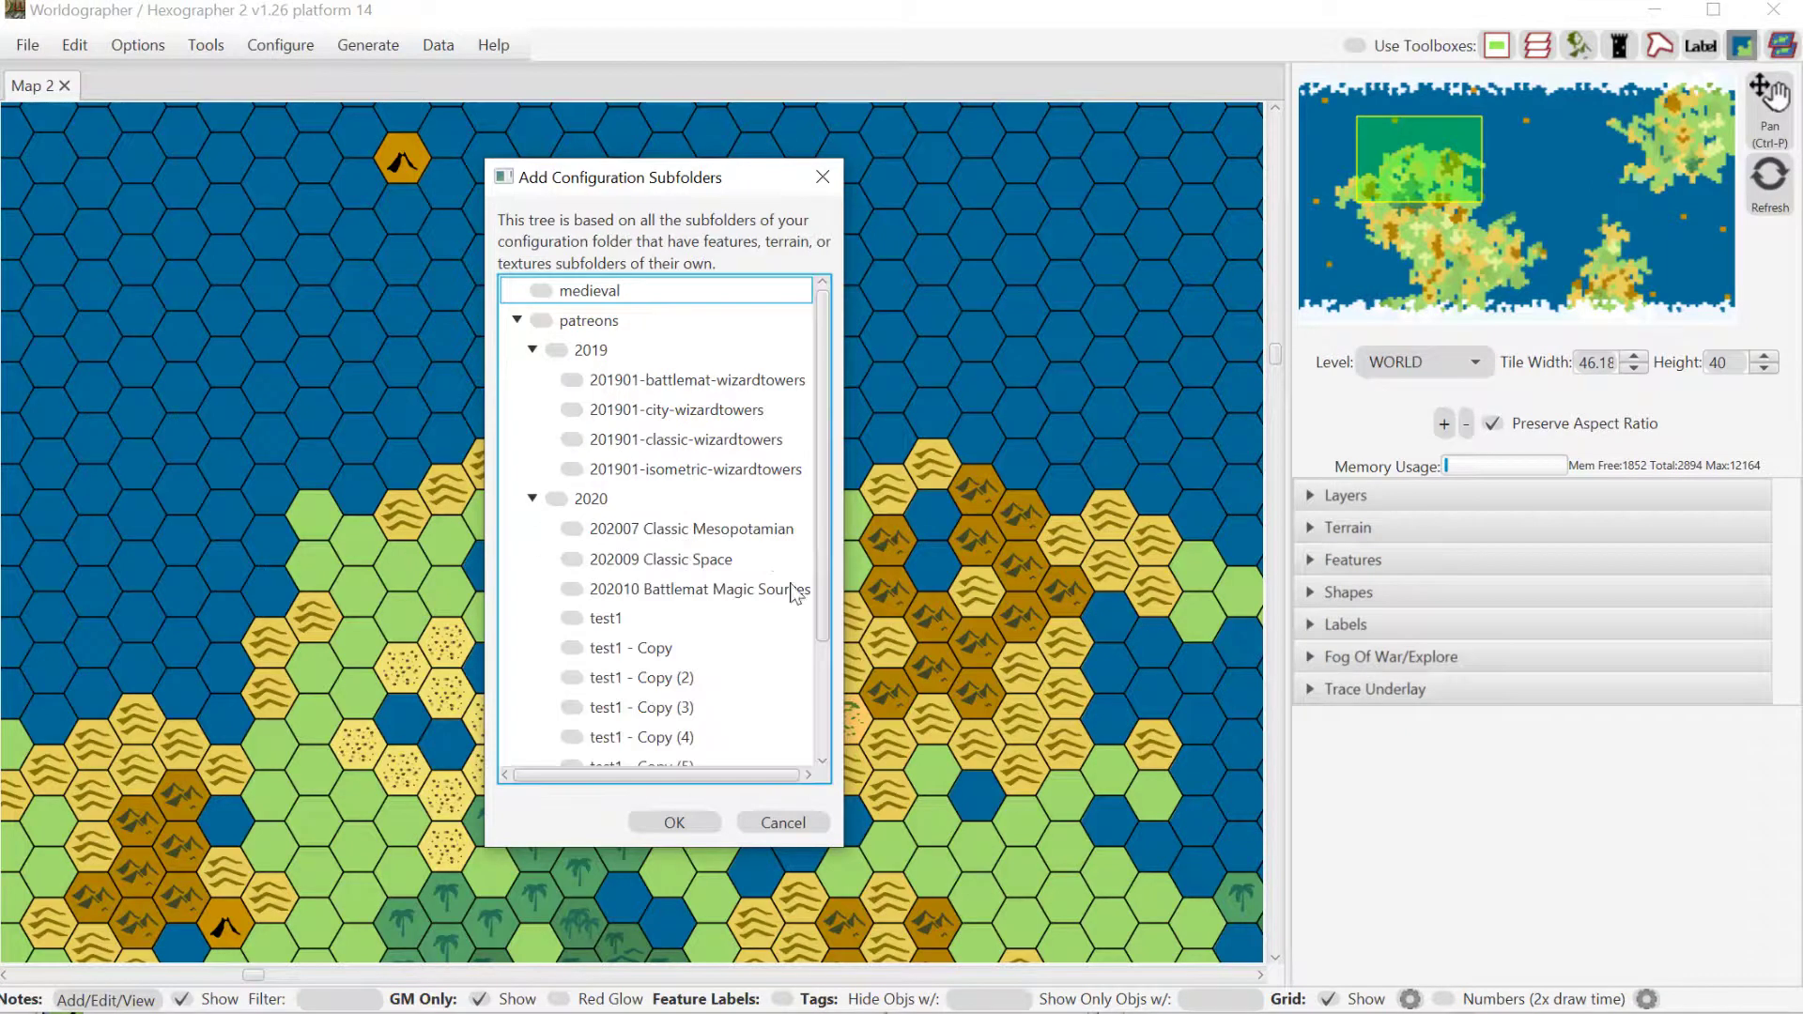
click(573, 532)
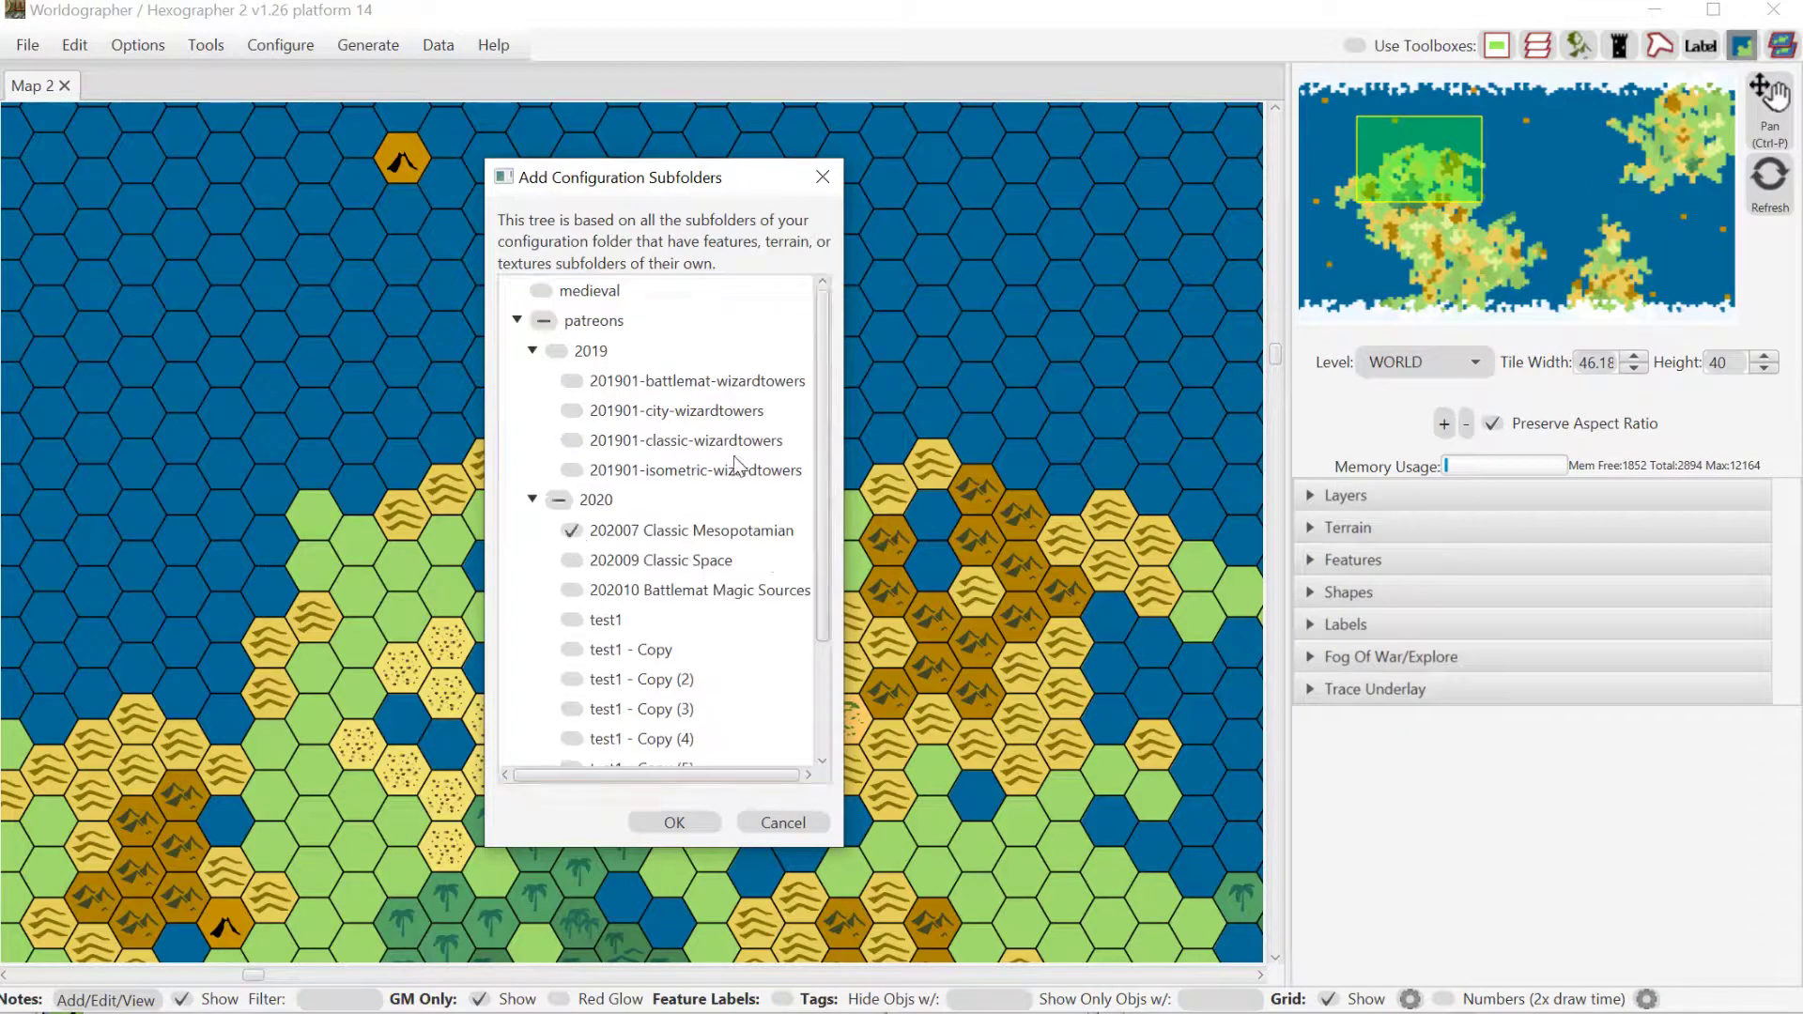
click(572, 411)
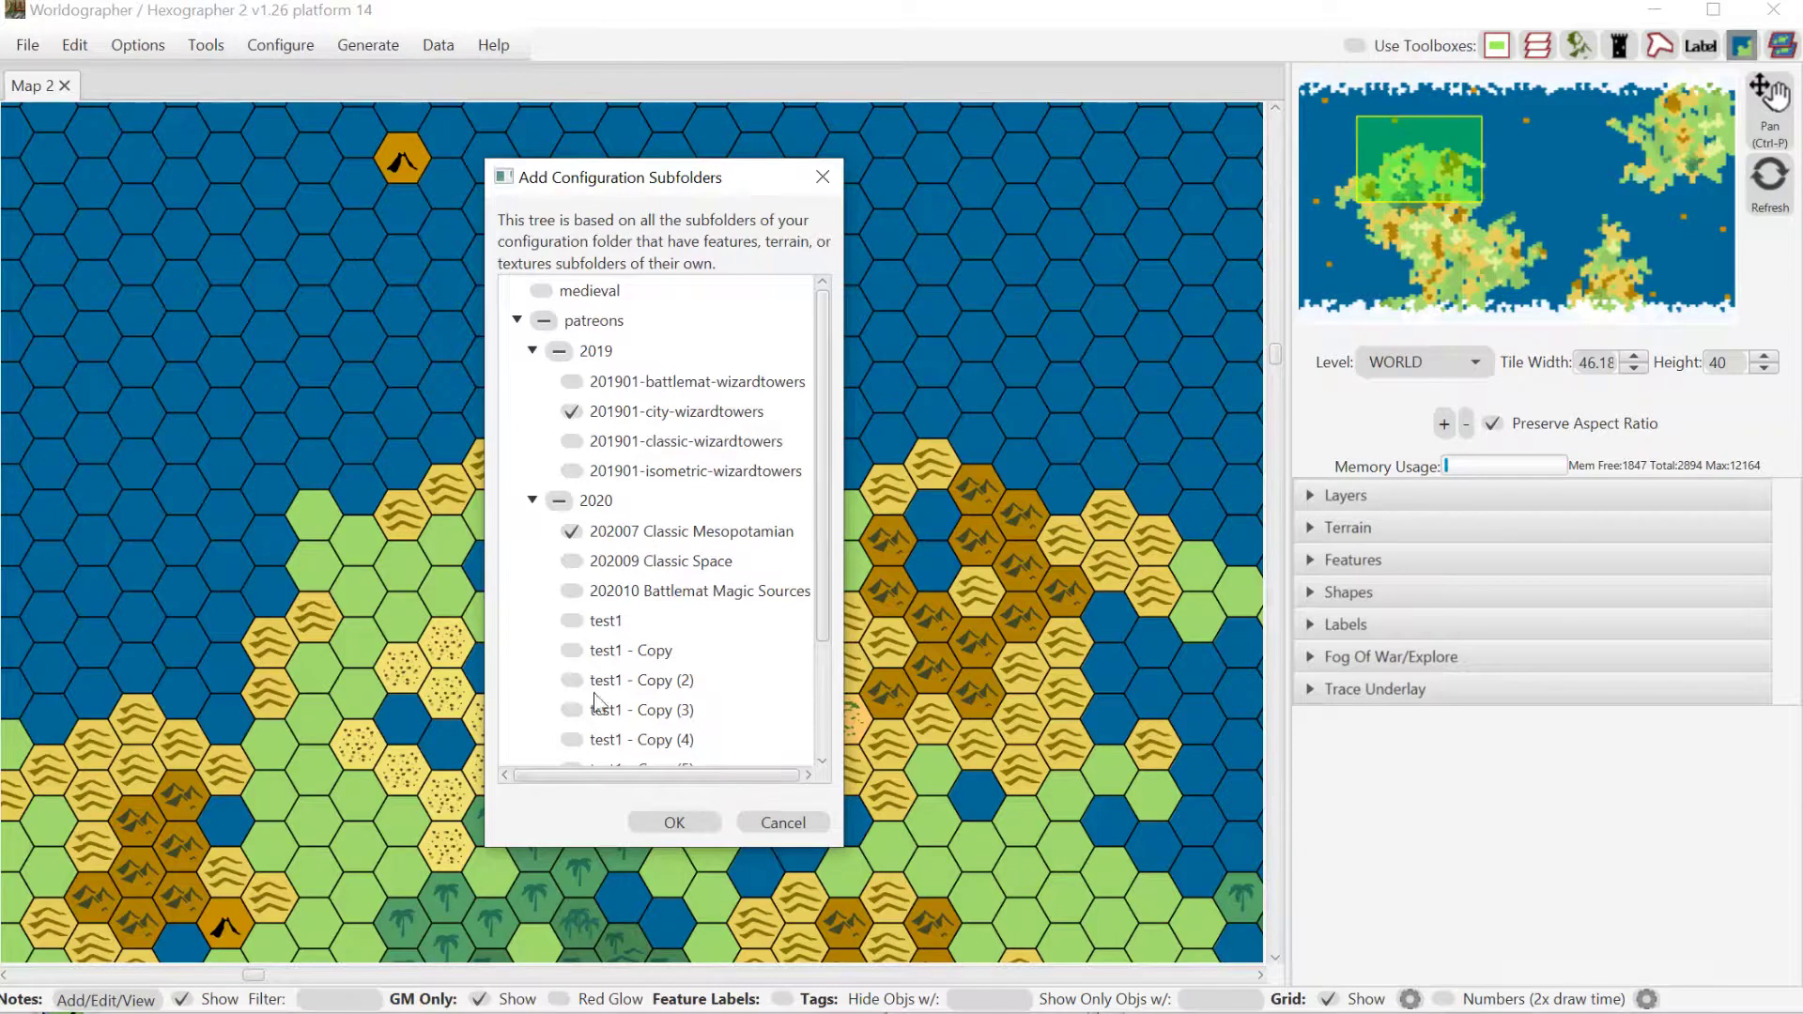
click(640, 819)
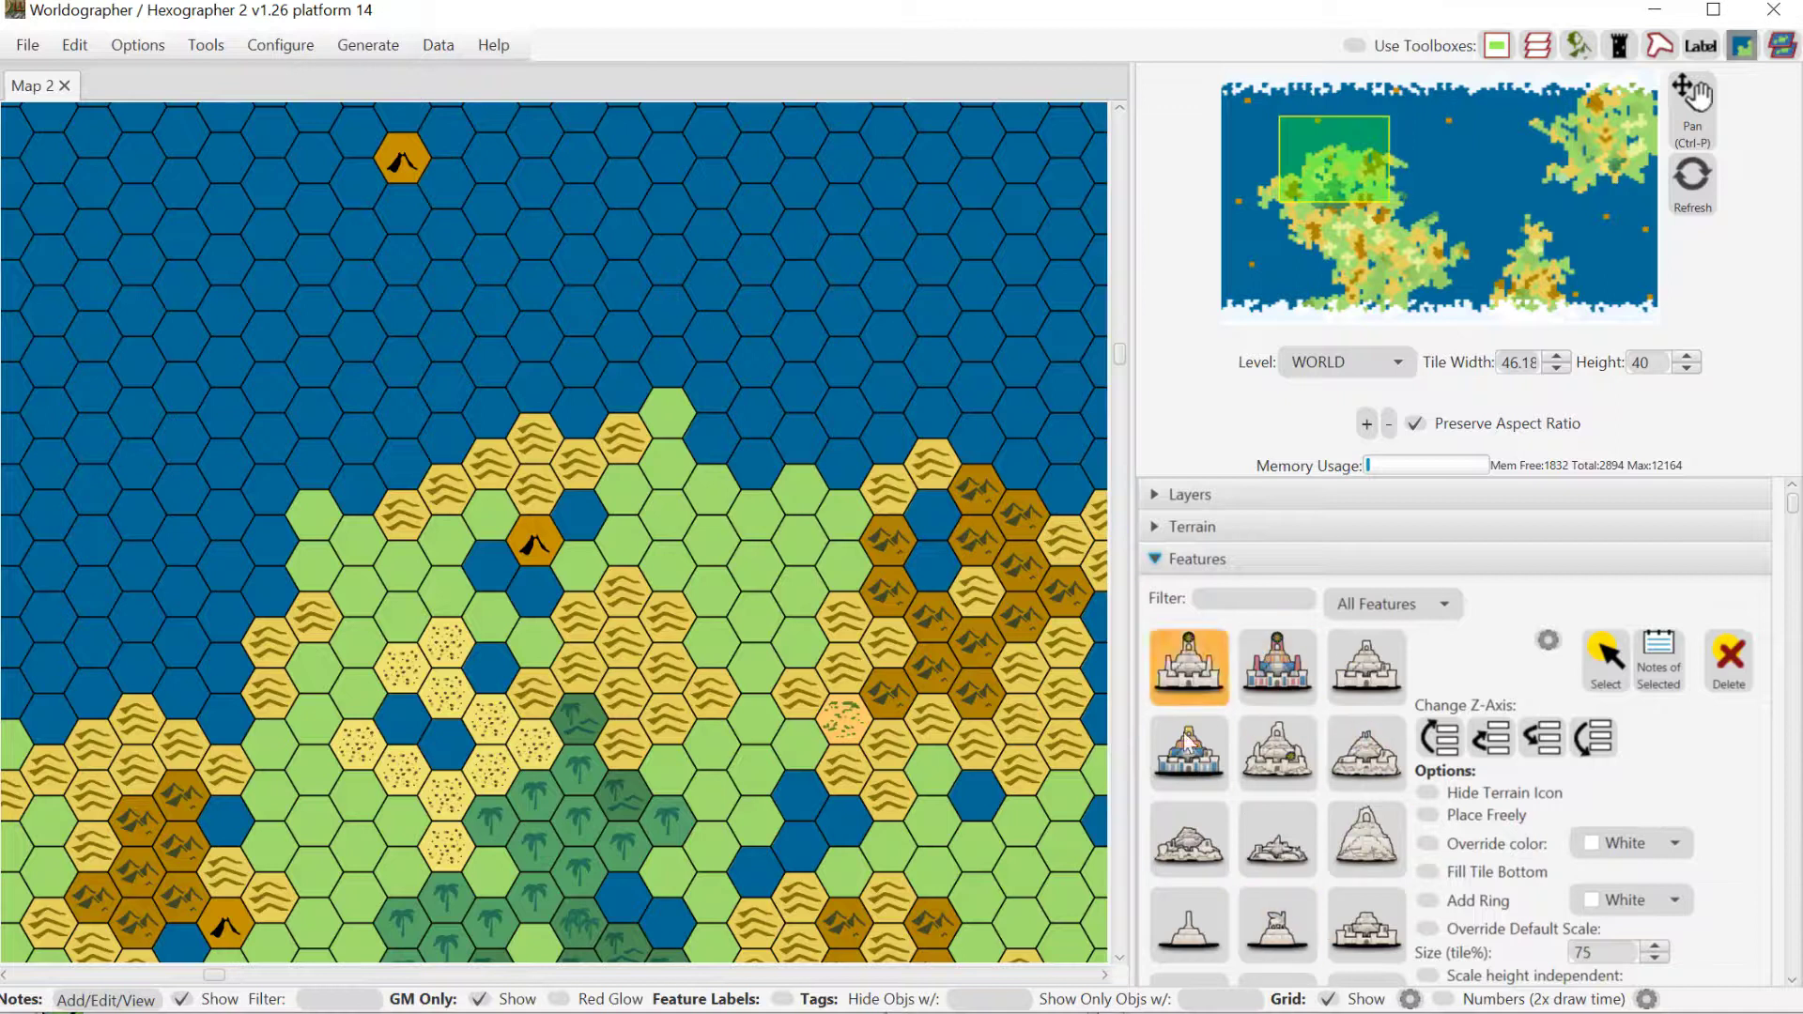
- Filter the map features by "wizard"
click(1198, 598)
text(wizard)
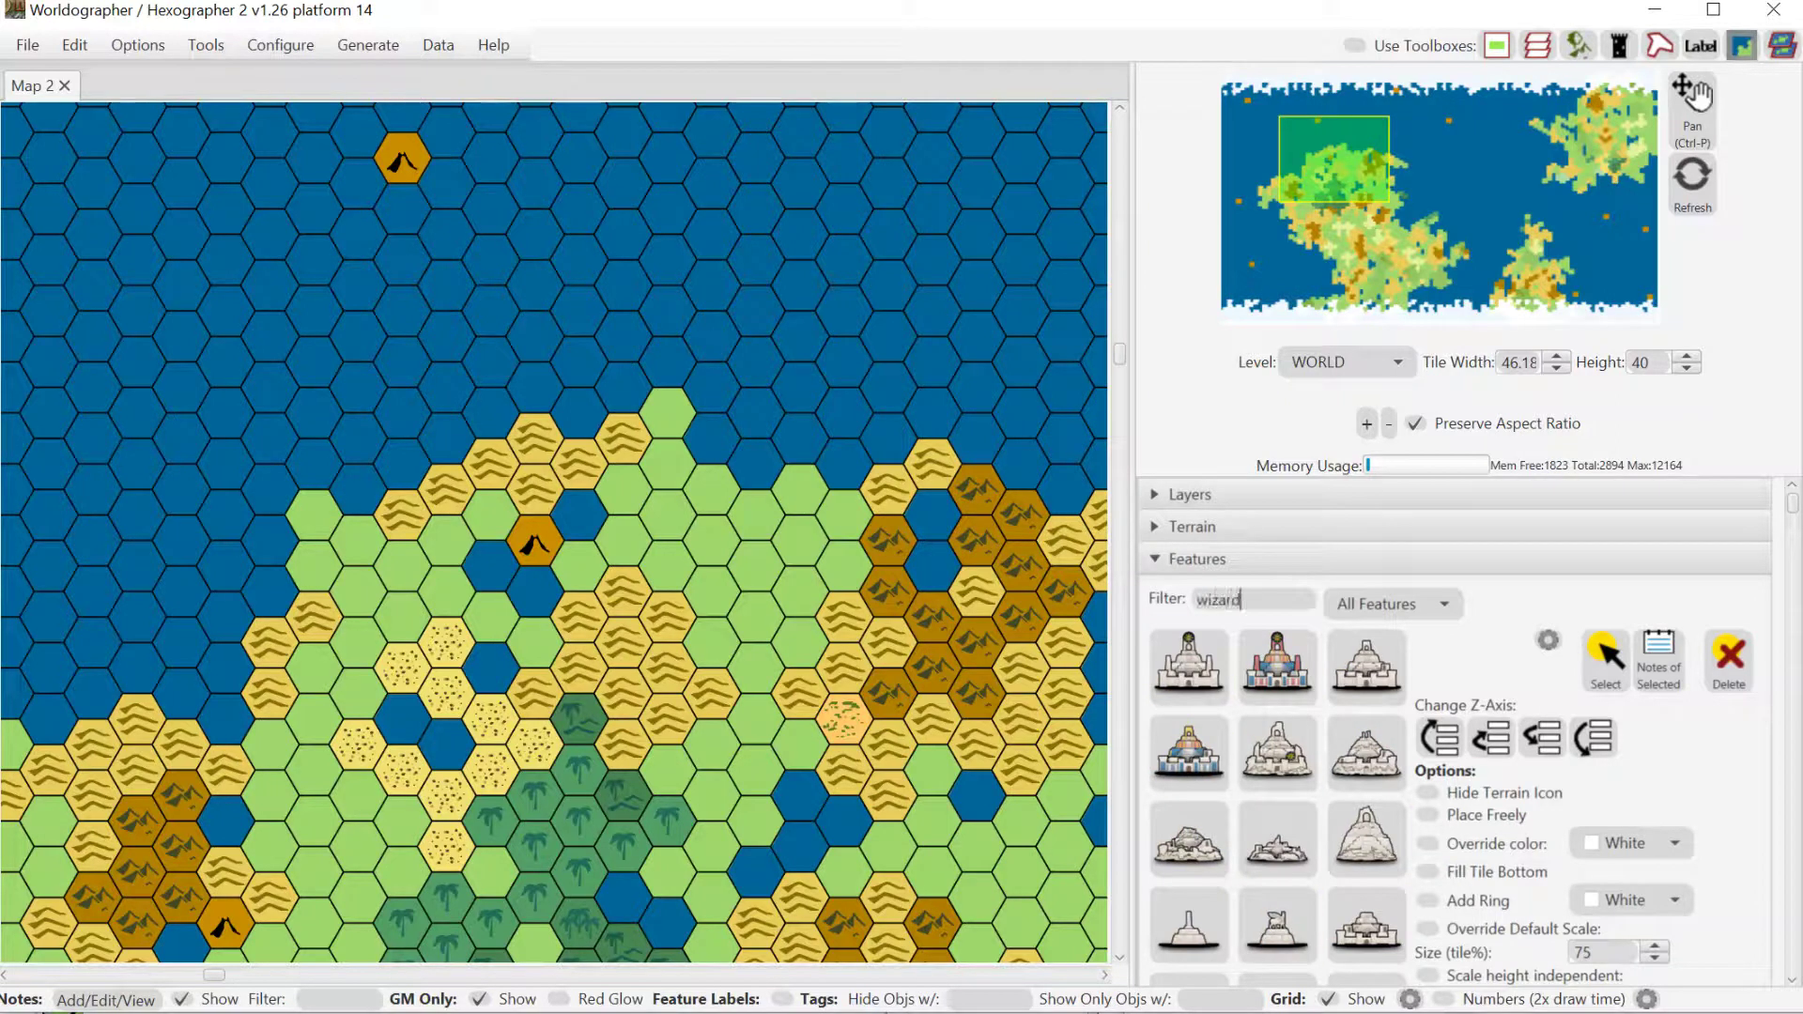
key(Return)
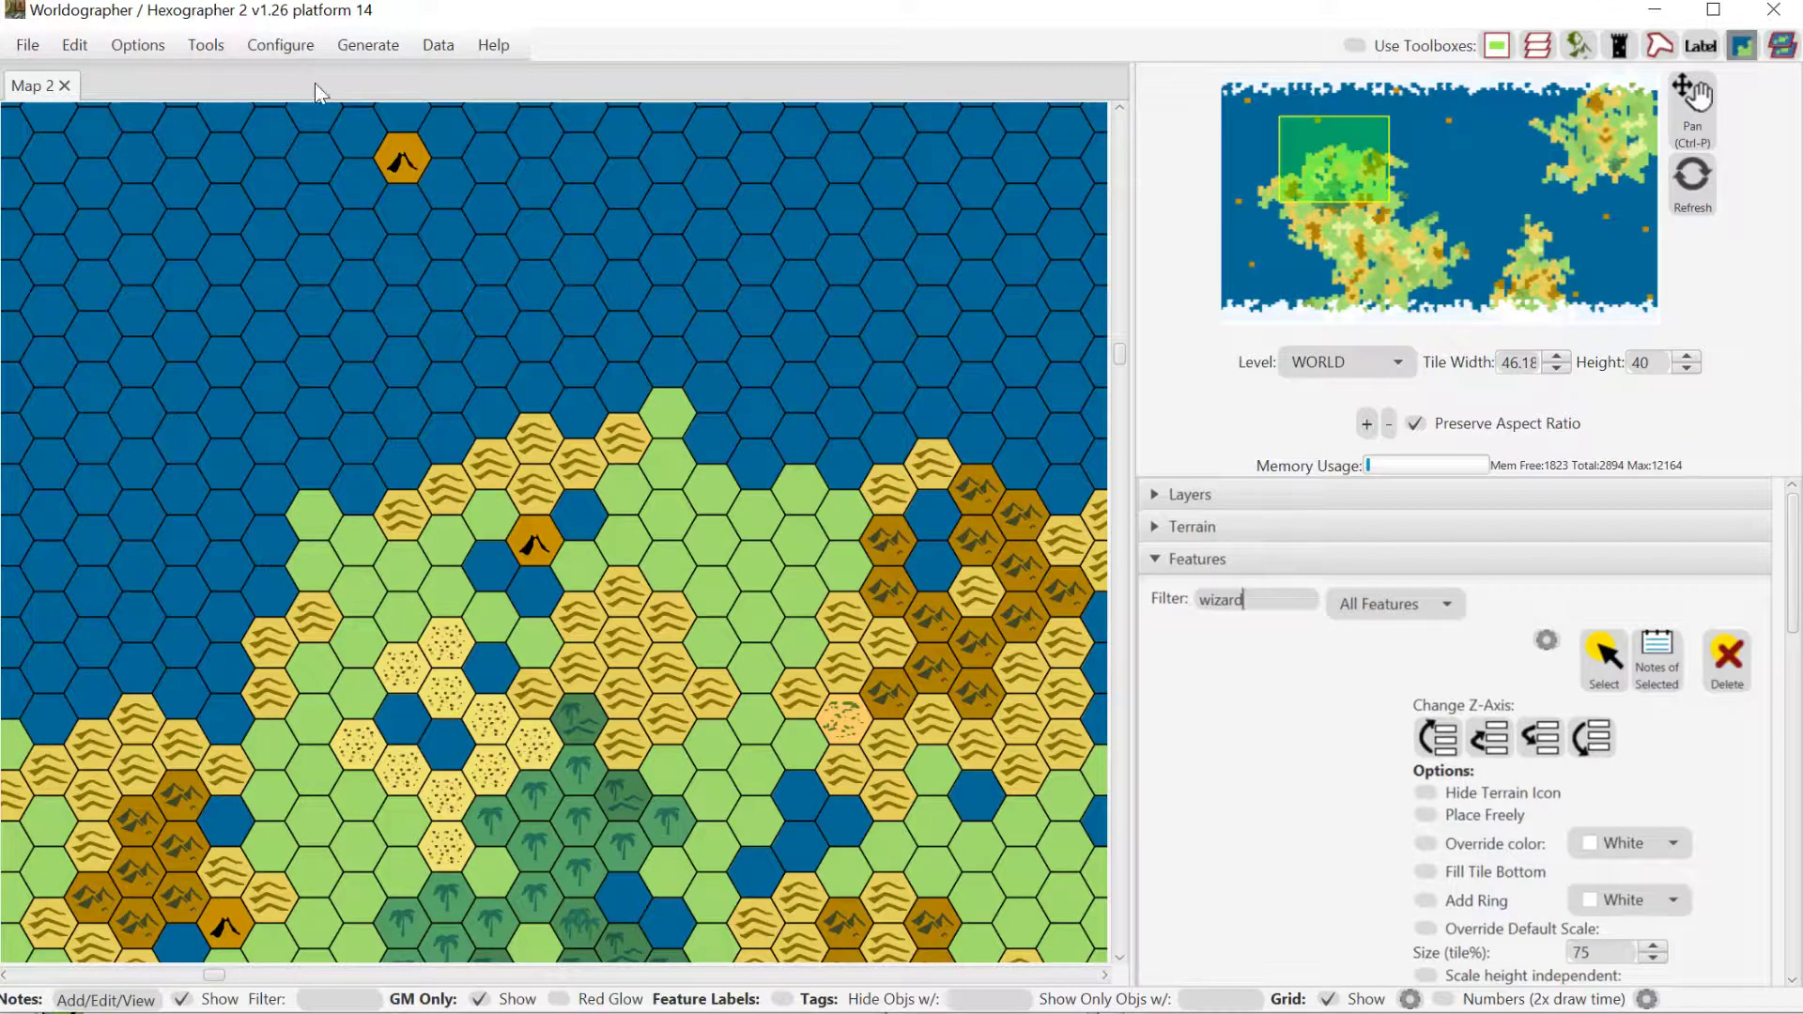
- Add the configuration subfolder 201901-classic-wizardtowers from patreons 2019, and shorten the feature filter to "wizar"
click(279, 44)
click(321, 214)
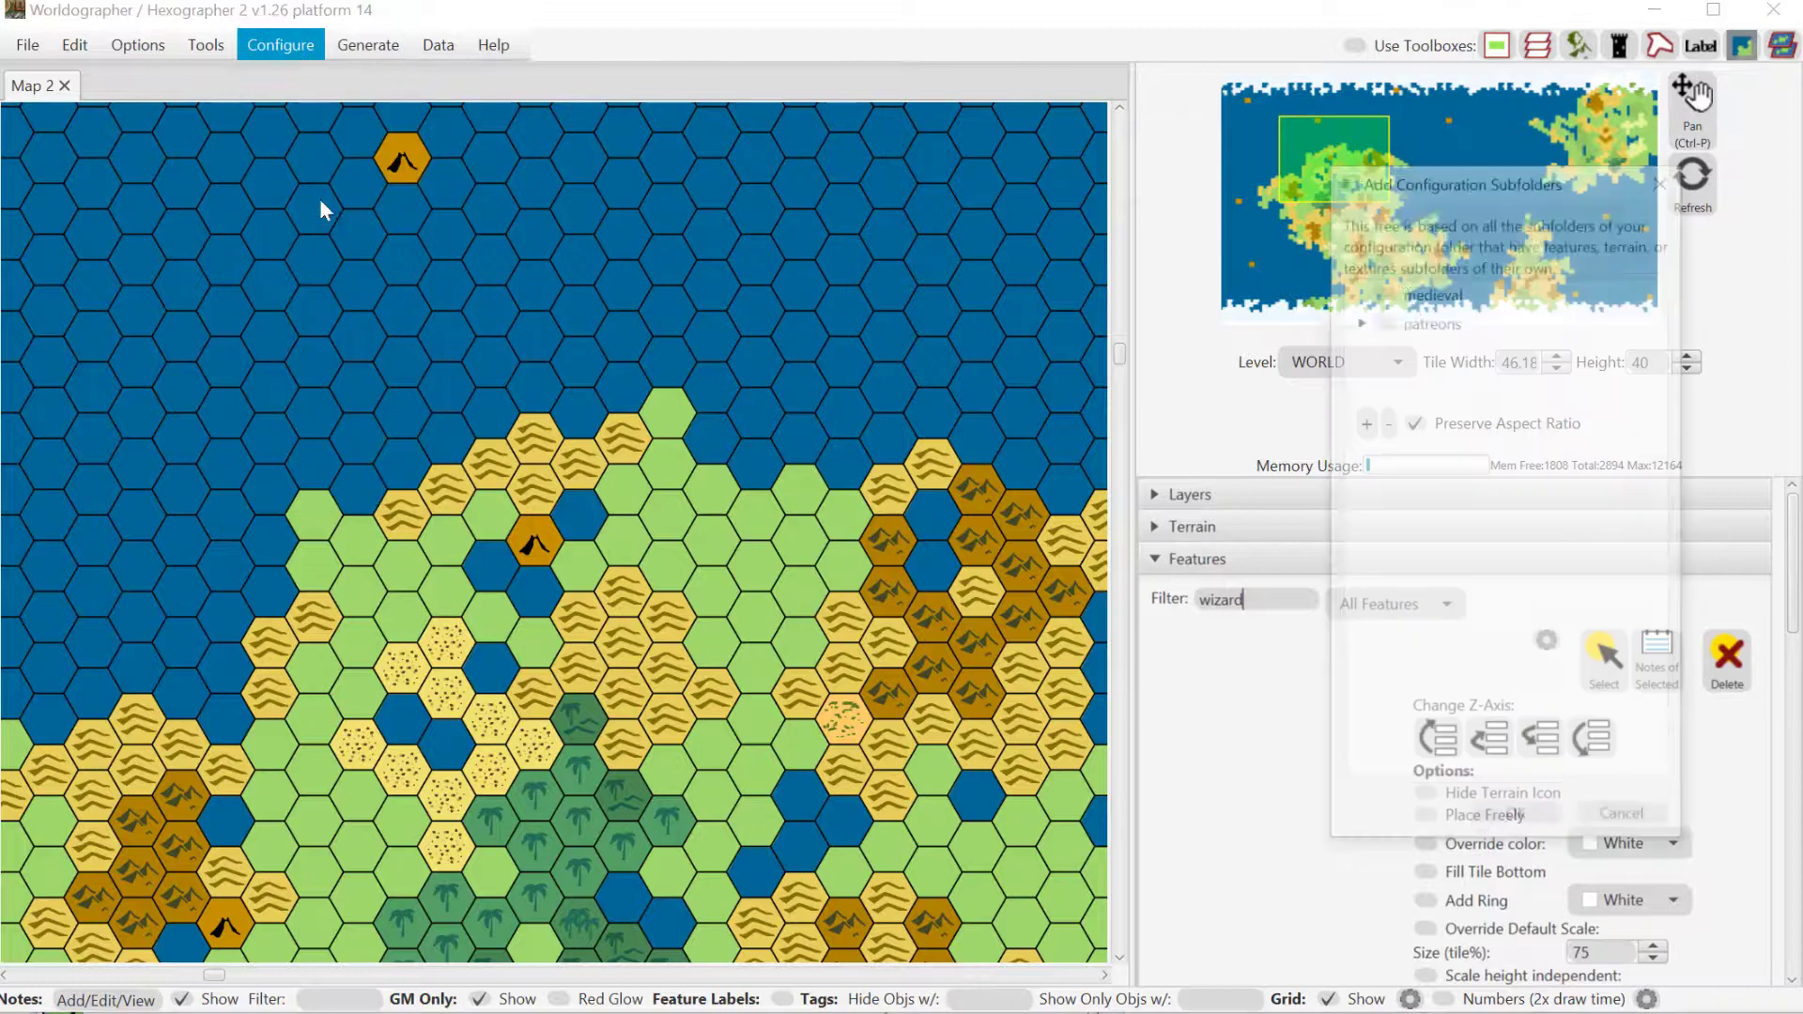
click(1359, 319)
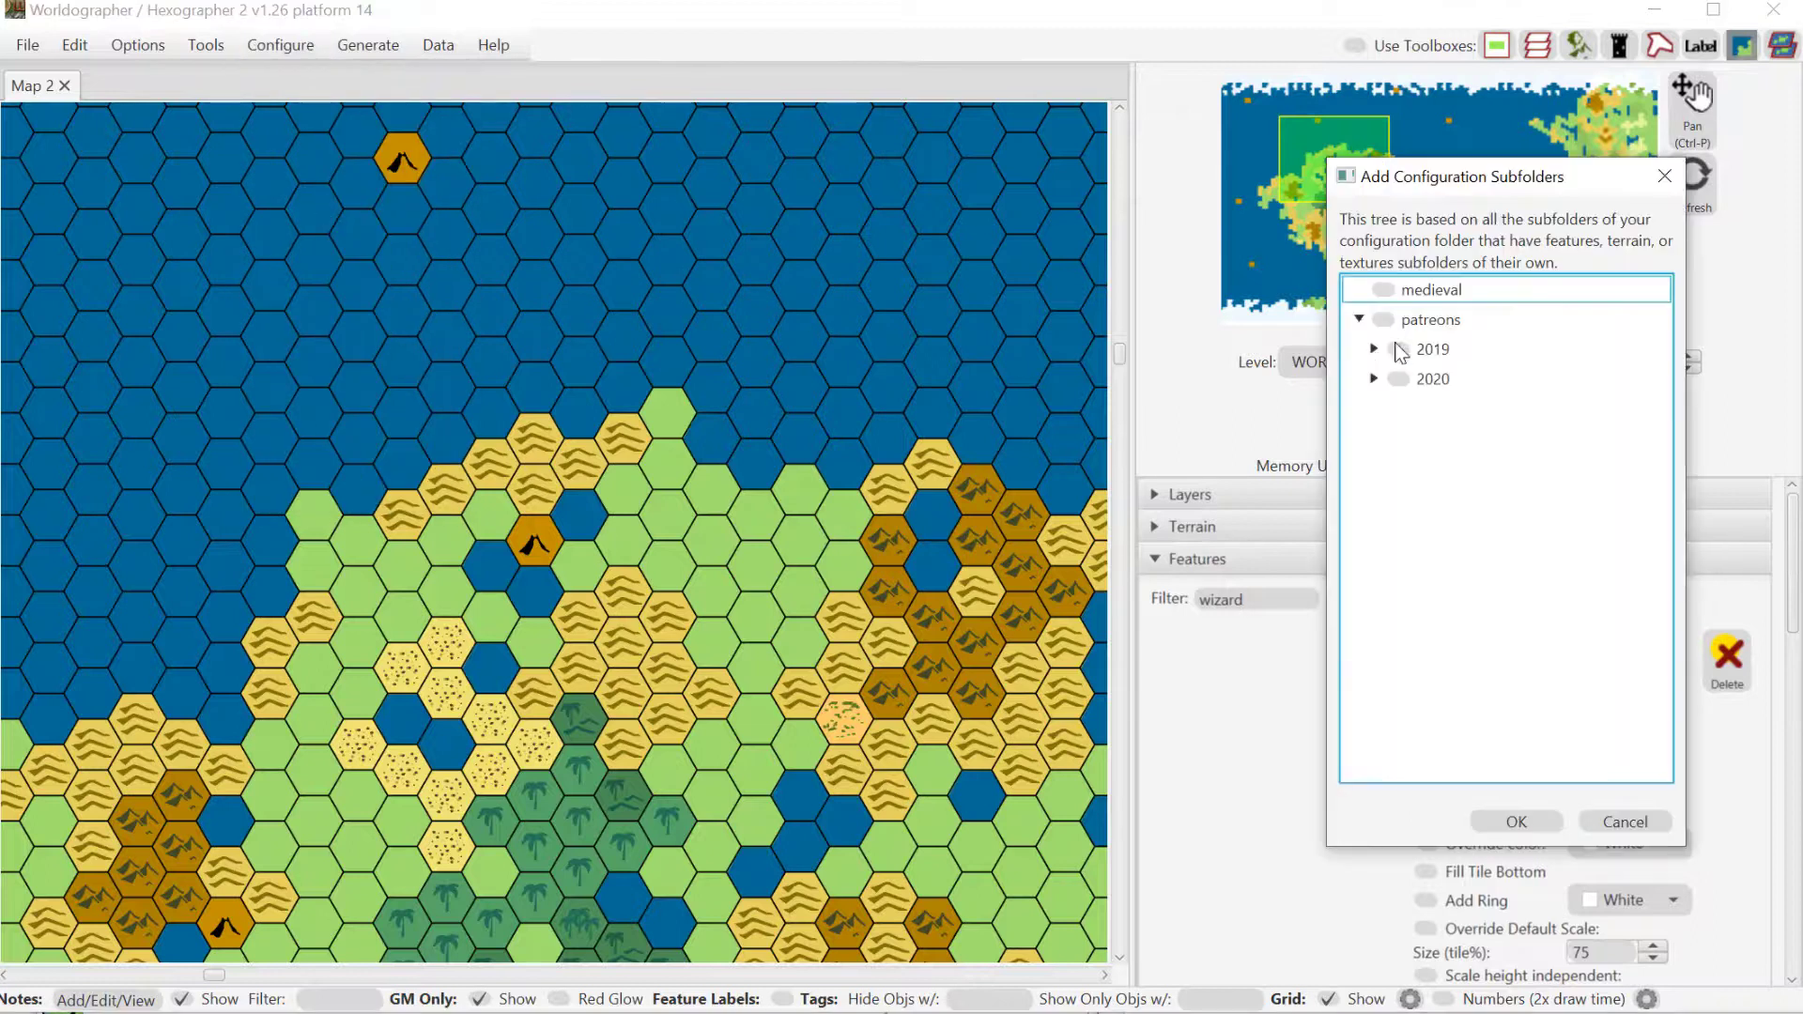
click(1373, 349)
click(1415, 440)
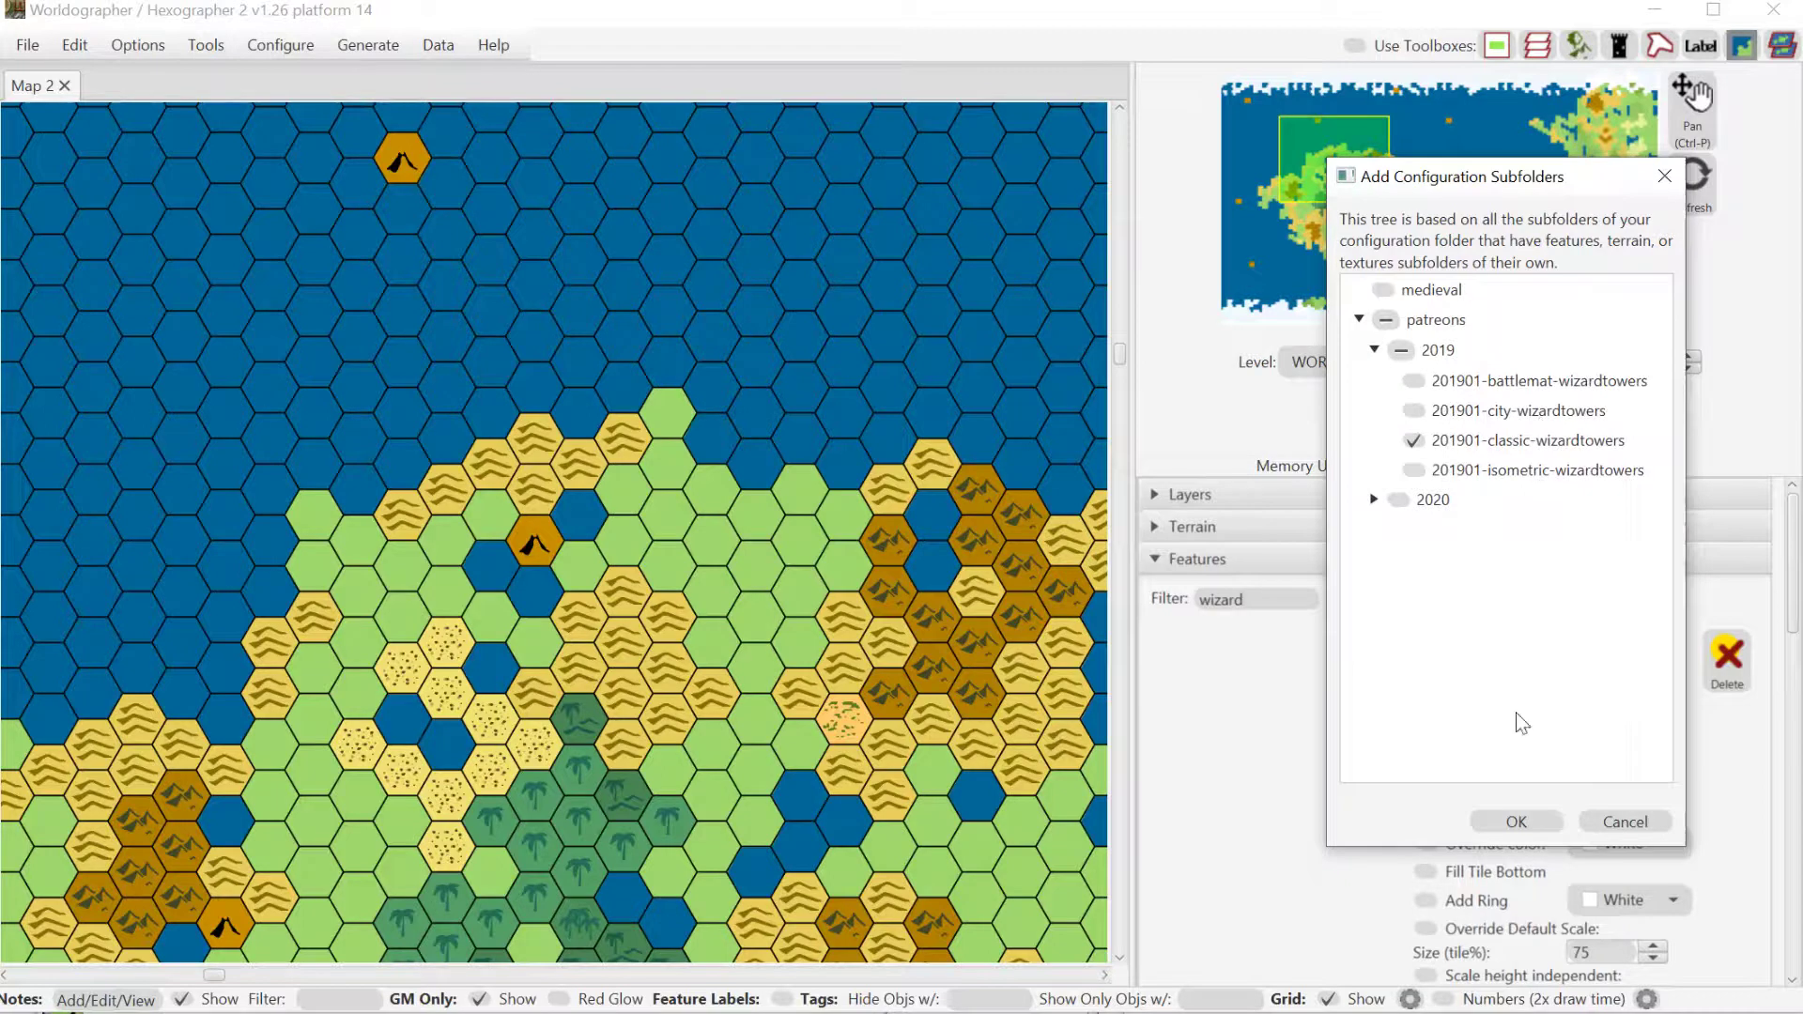
click(1508, 820)
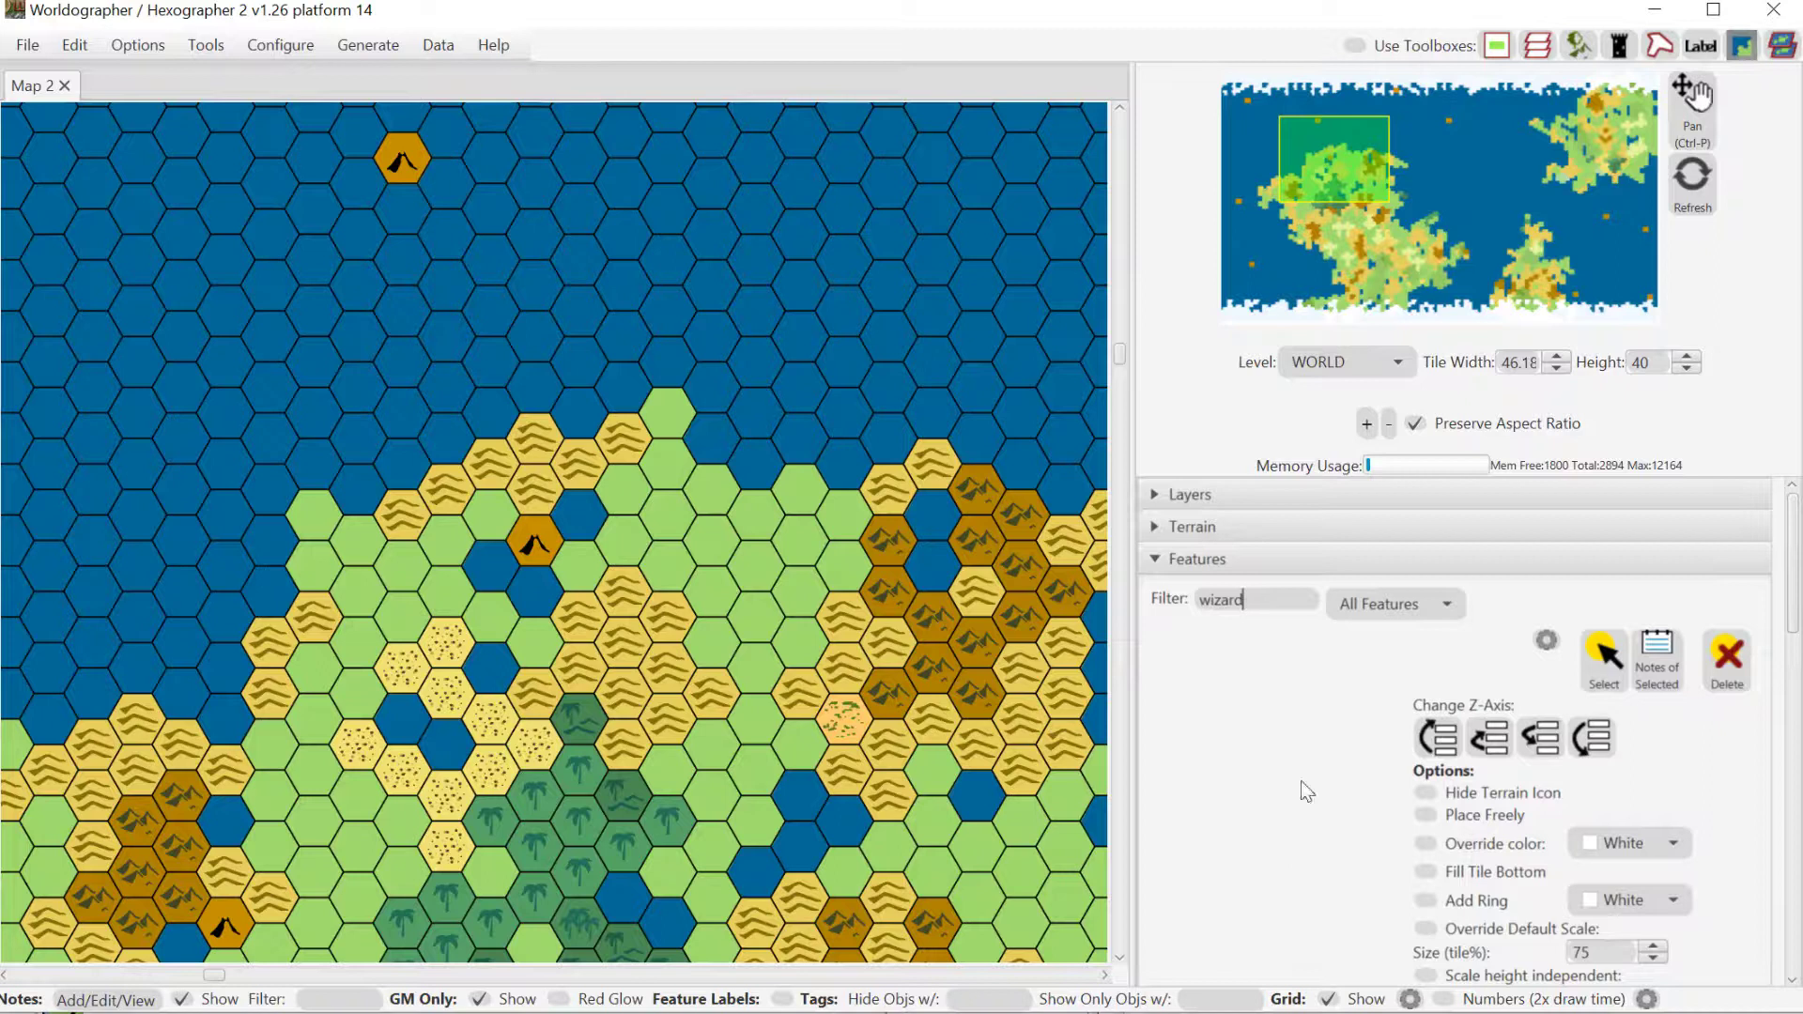
key(BackSpace)
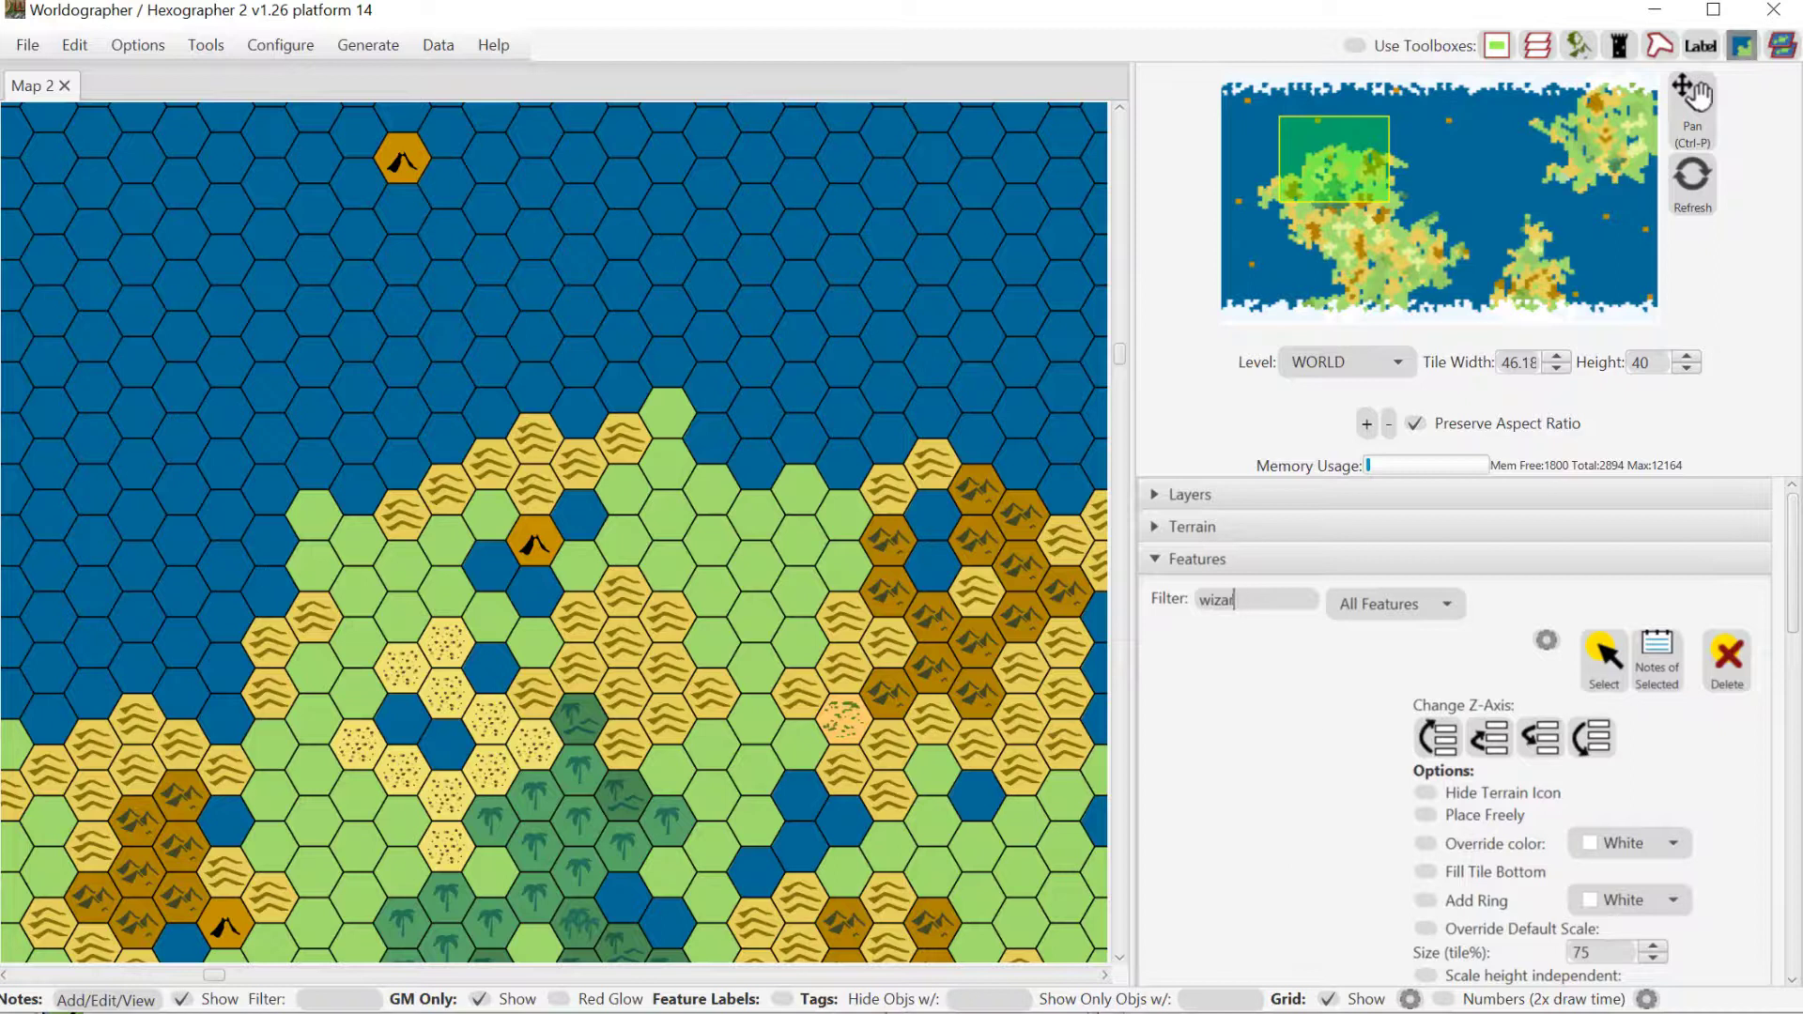
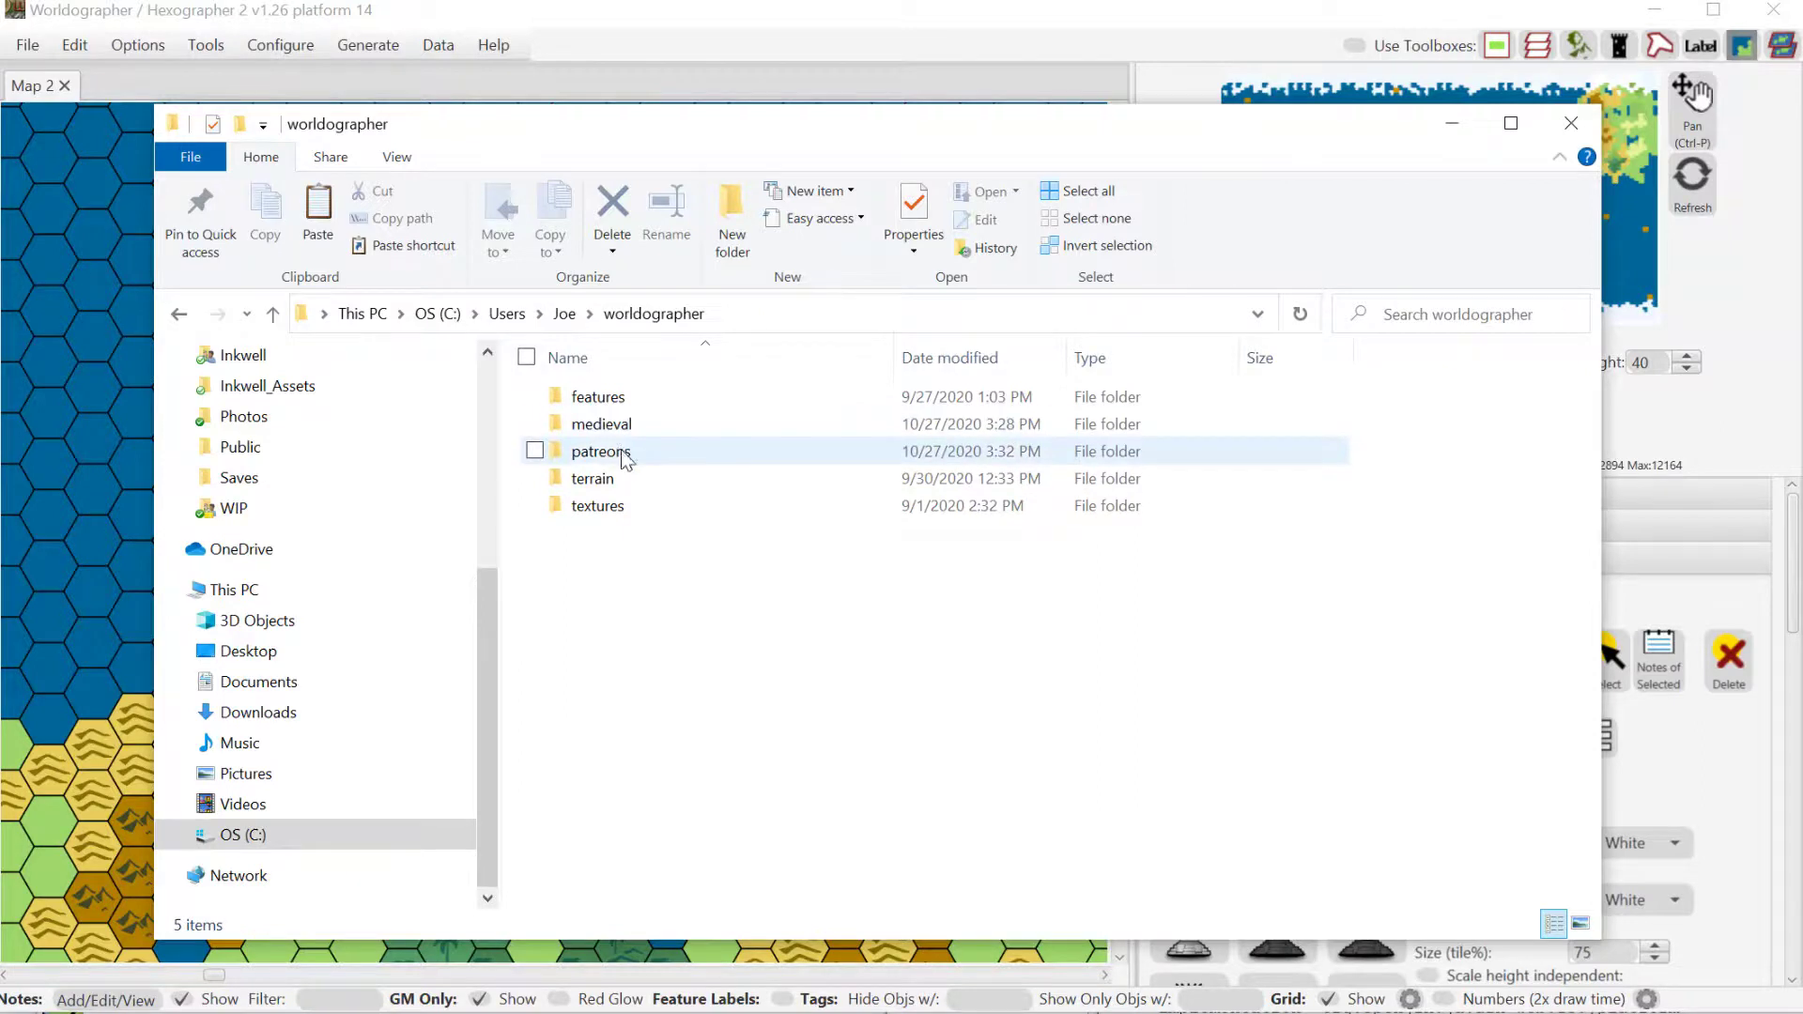
- In File Explorer, examine the contents of the medieval folder inside the worldographer configuration folder
mouse_move(615, 453)
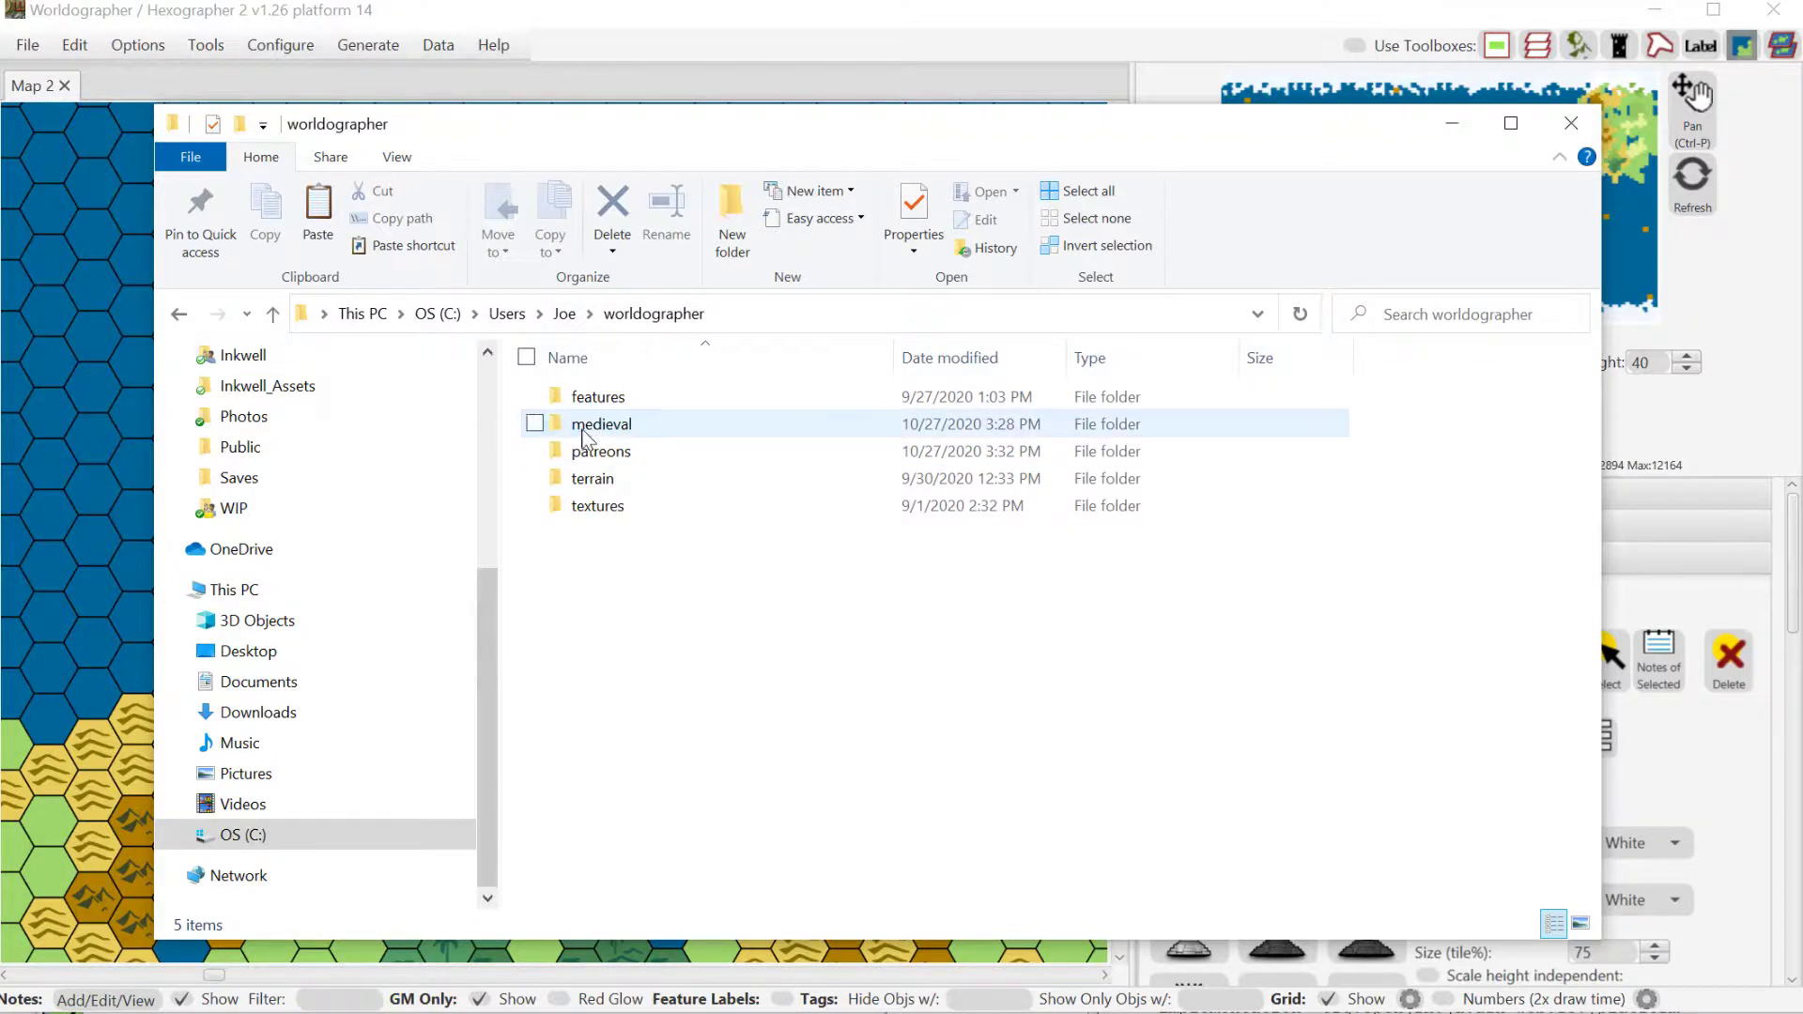
click(593, 431)
click(593, 436)
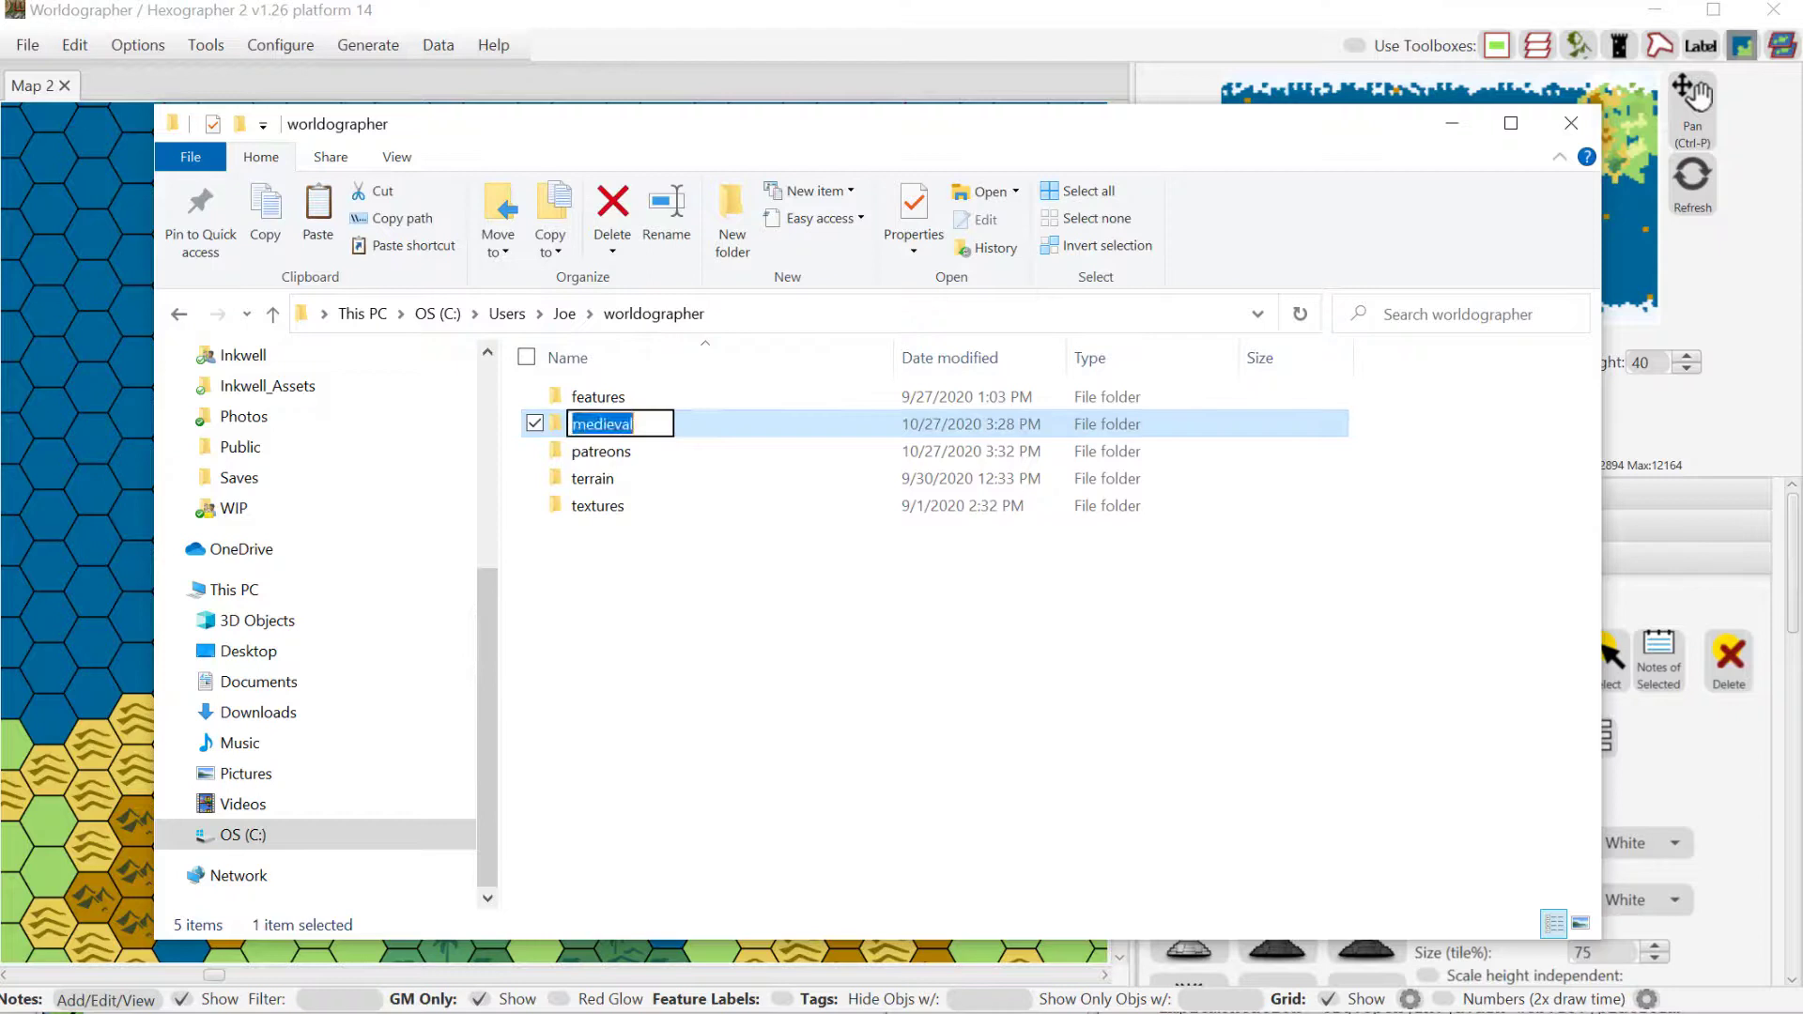
click(597, 455)
double_click(606, 430)
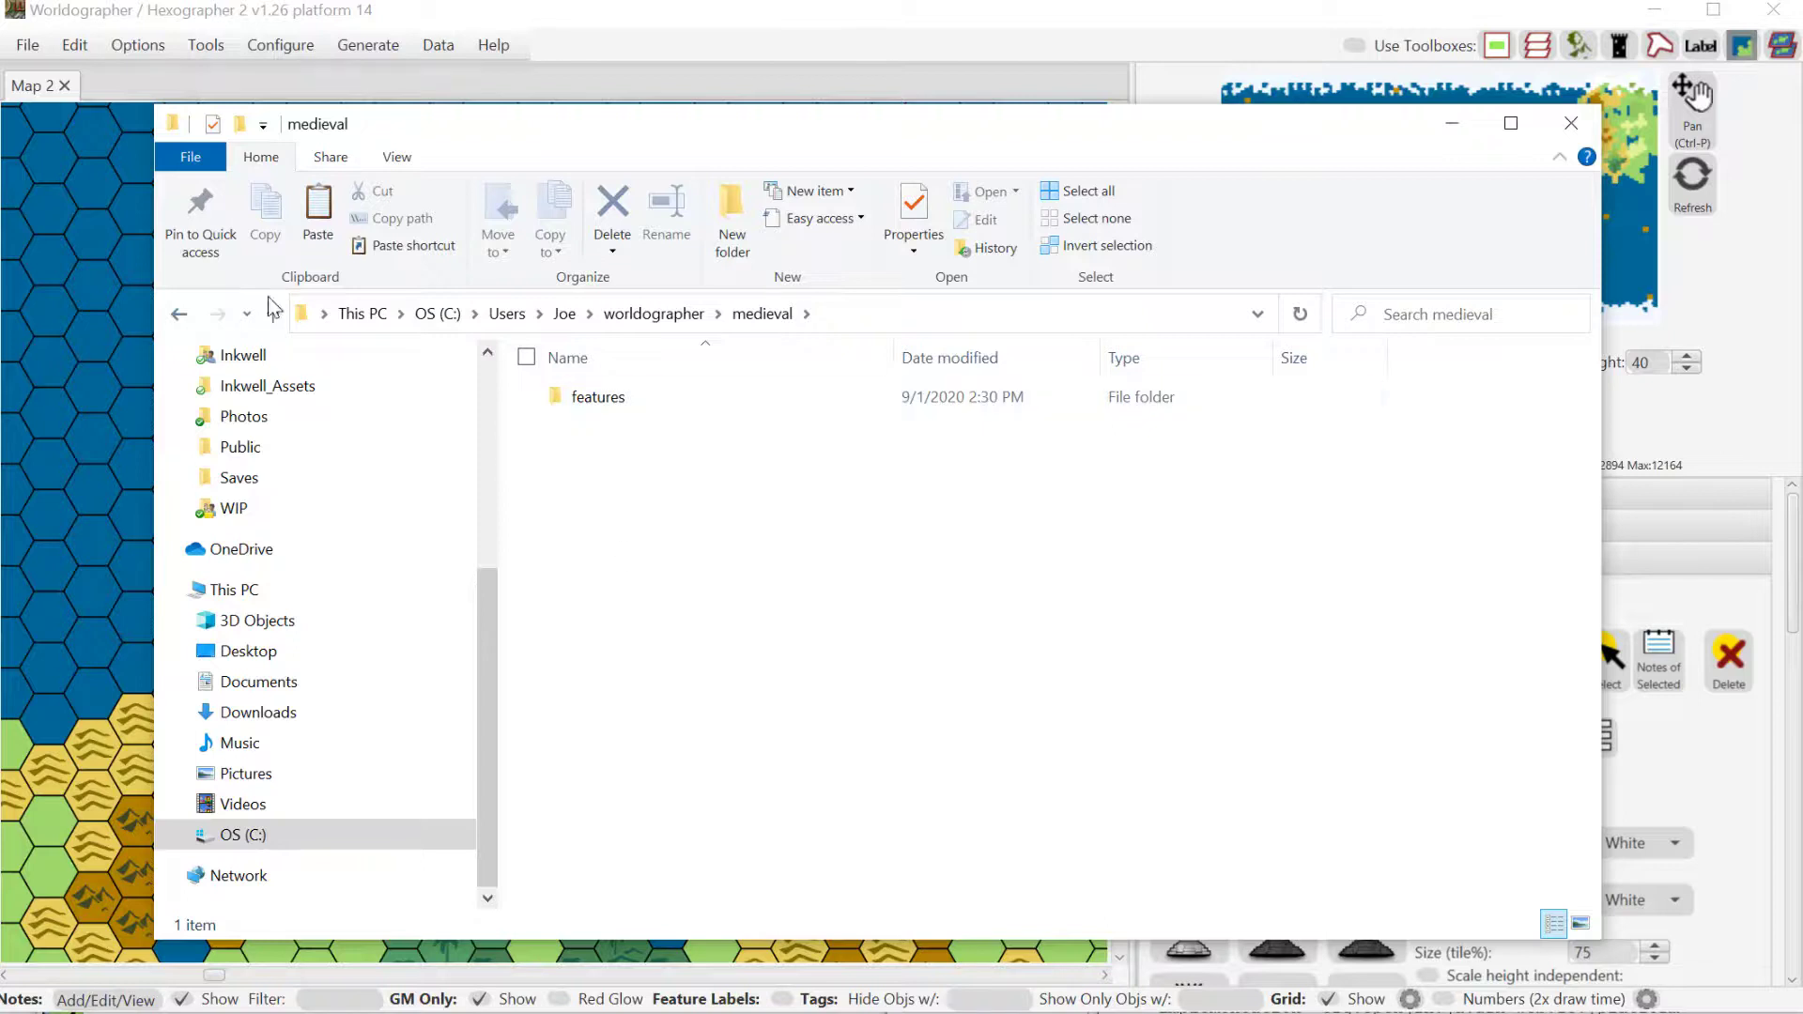
click(180, 315)
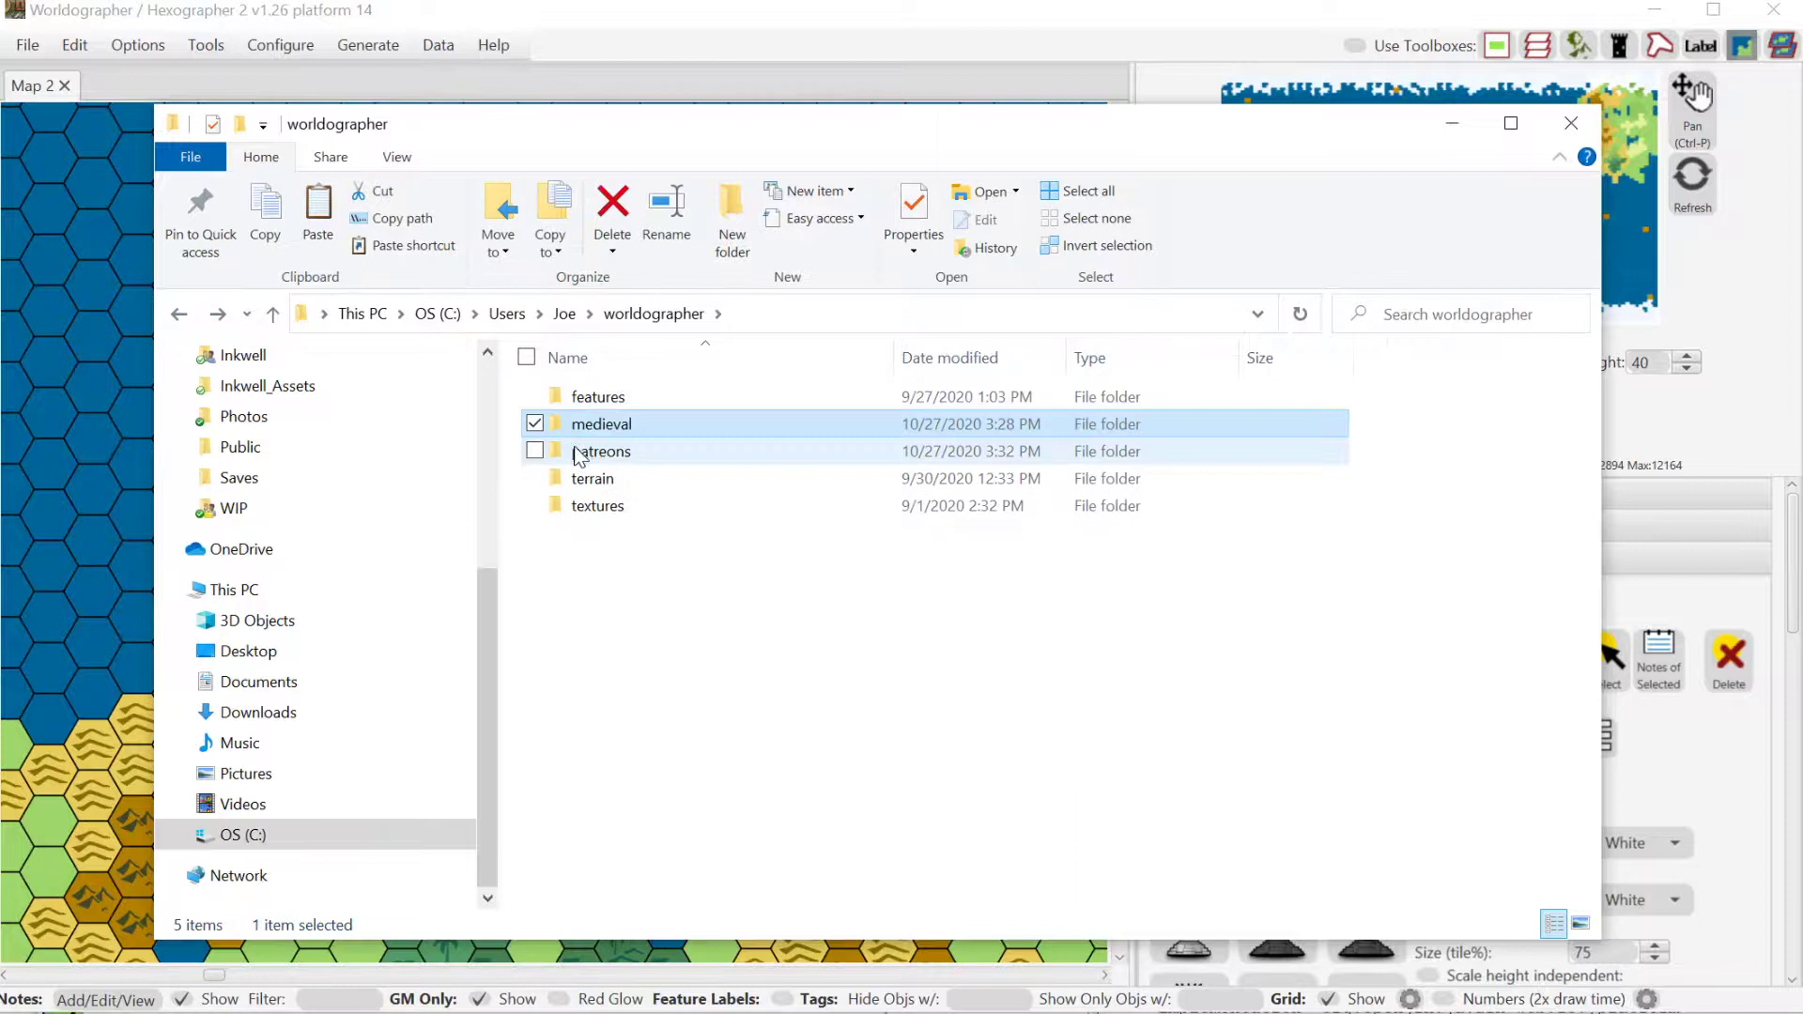
- Examine the patreons 2019 folder and the structure of its 201901-classic-wizardtowers subfolder, and close File Explorer
double_click(576, 452)
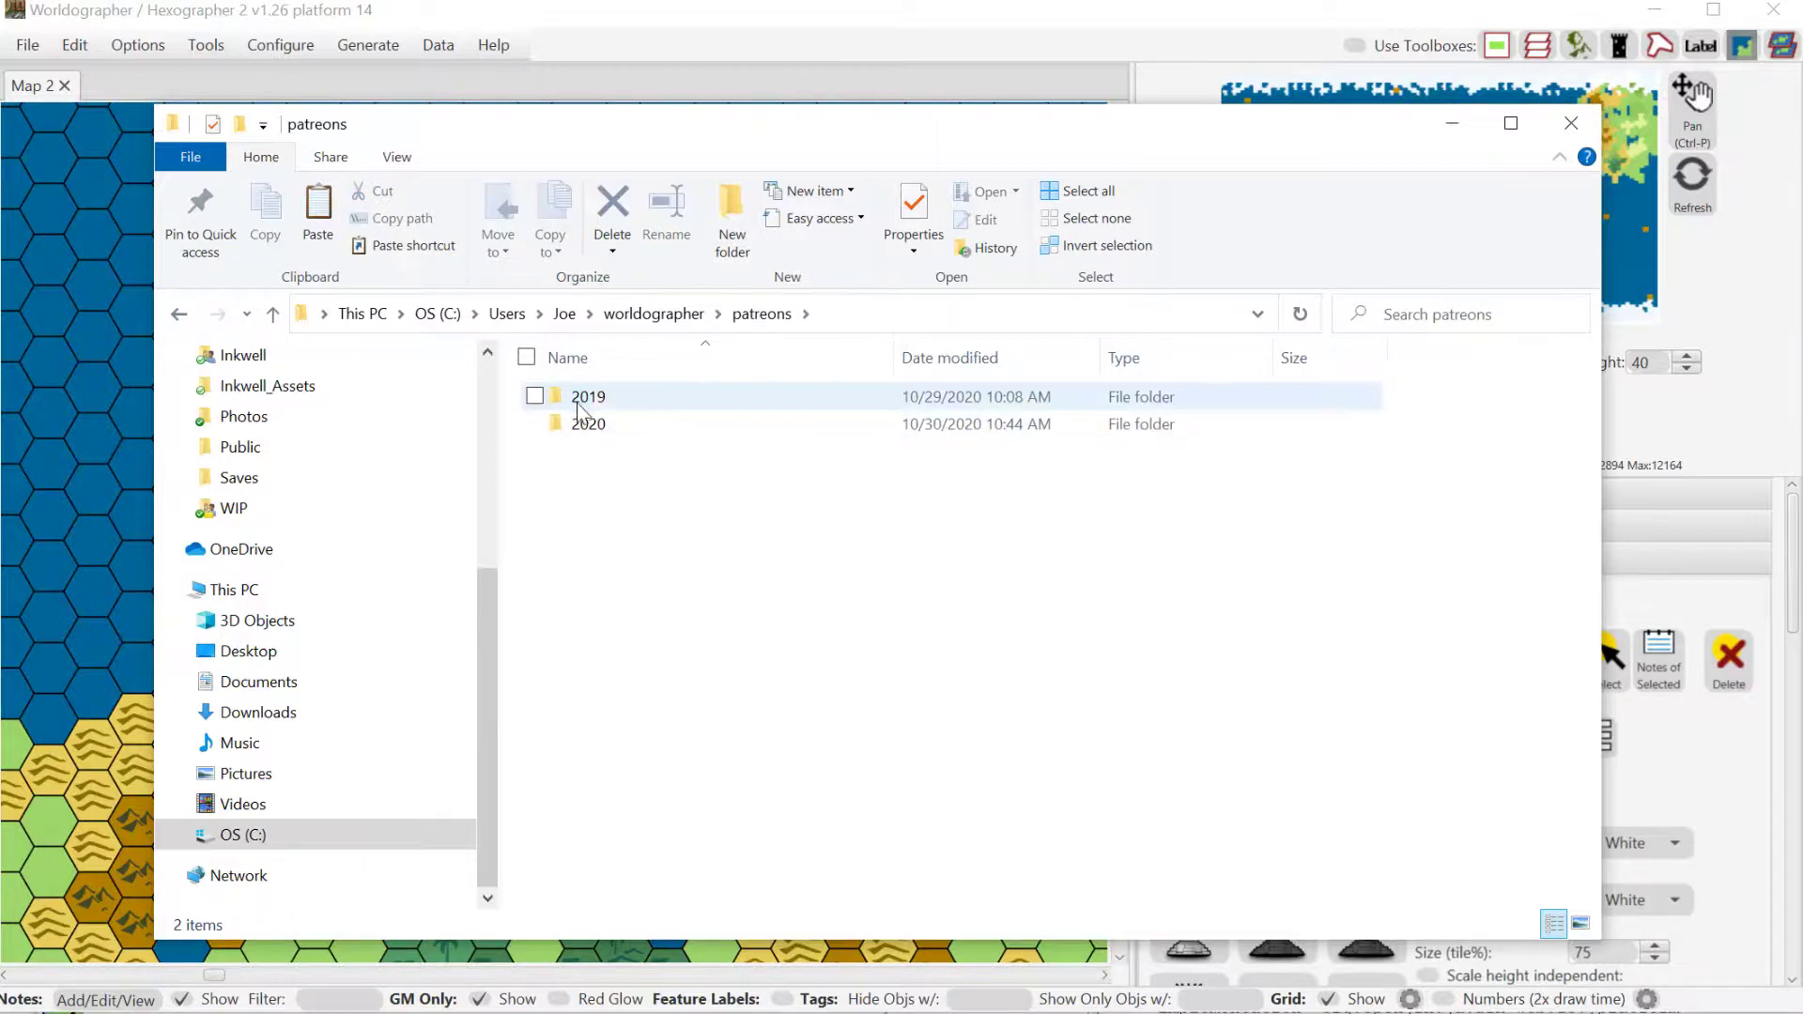
double_click(595, 403)
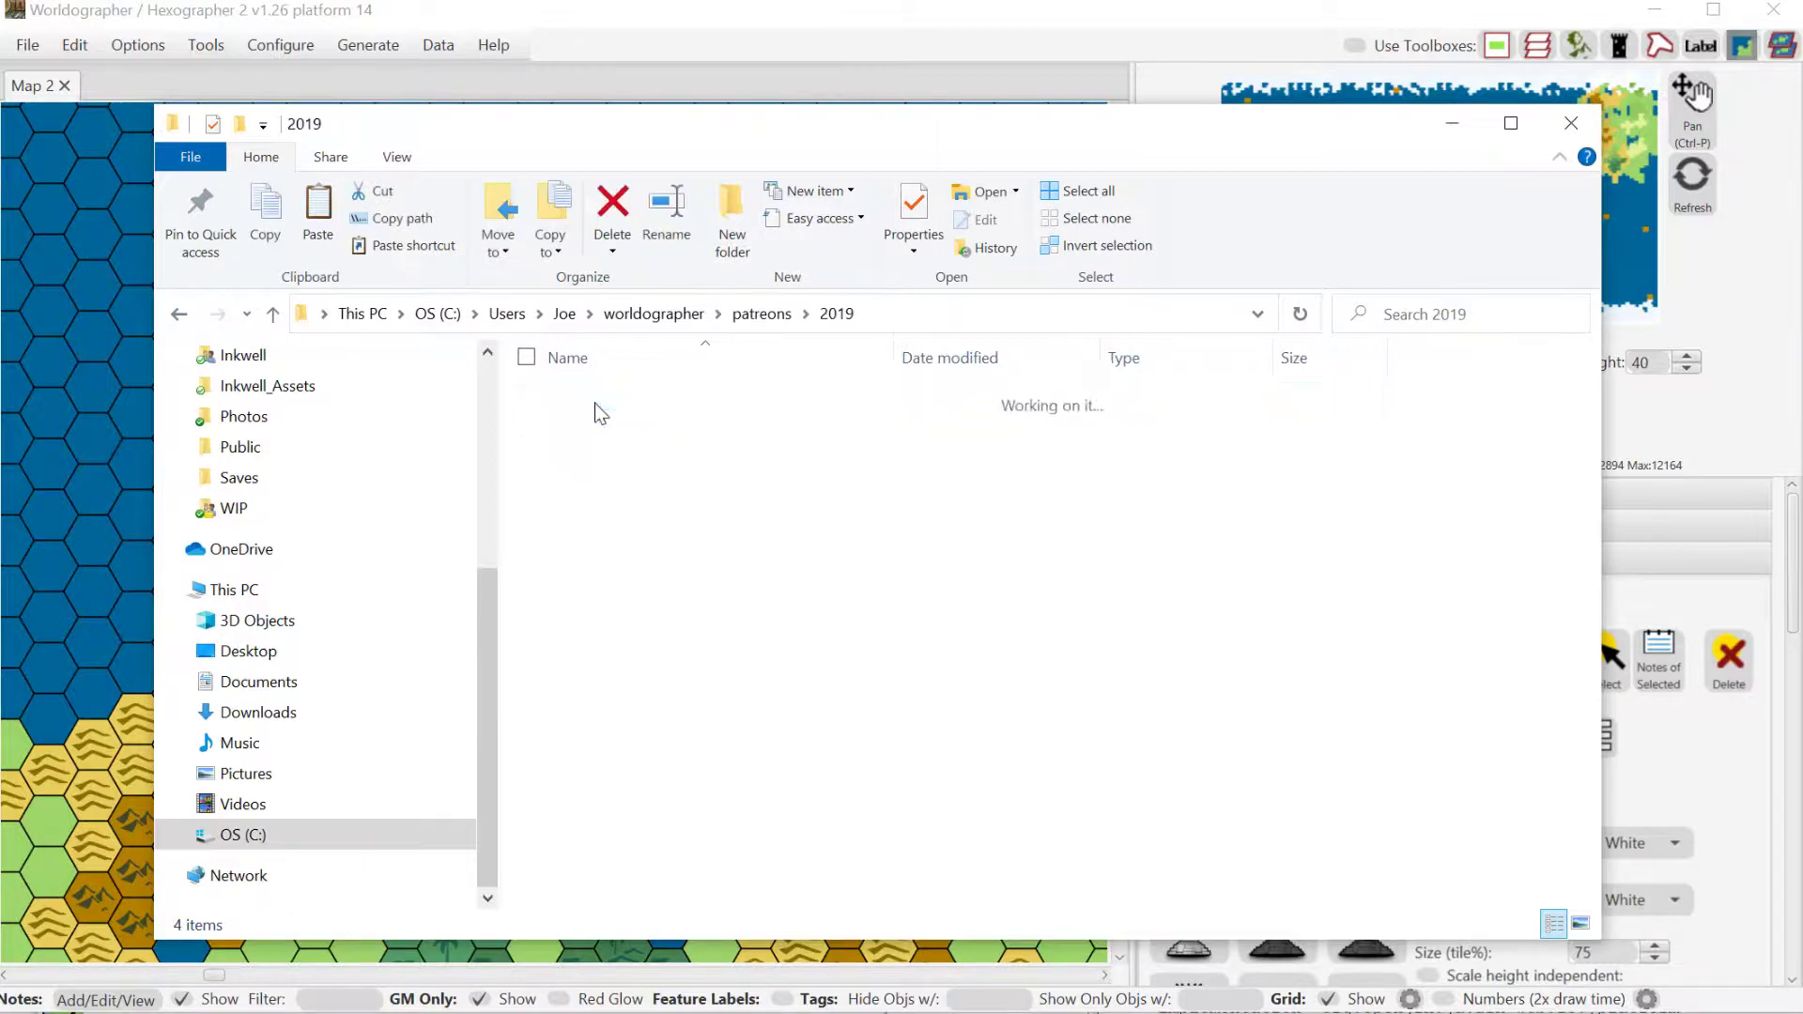
click(182, 315)
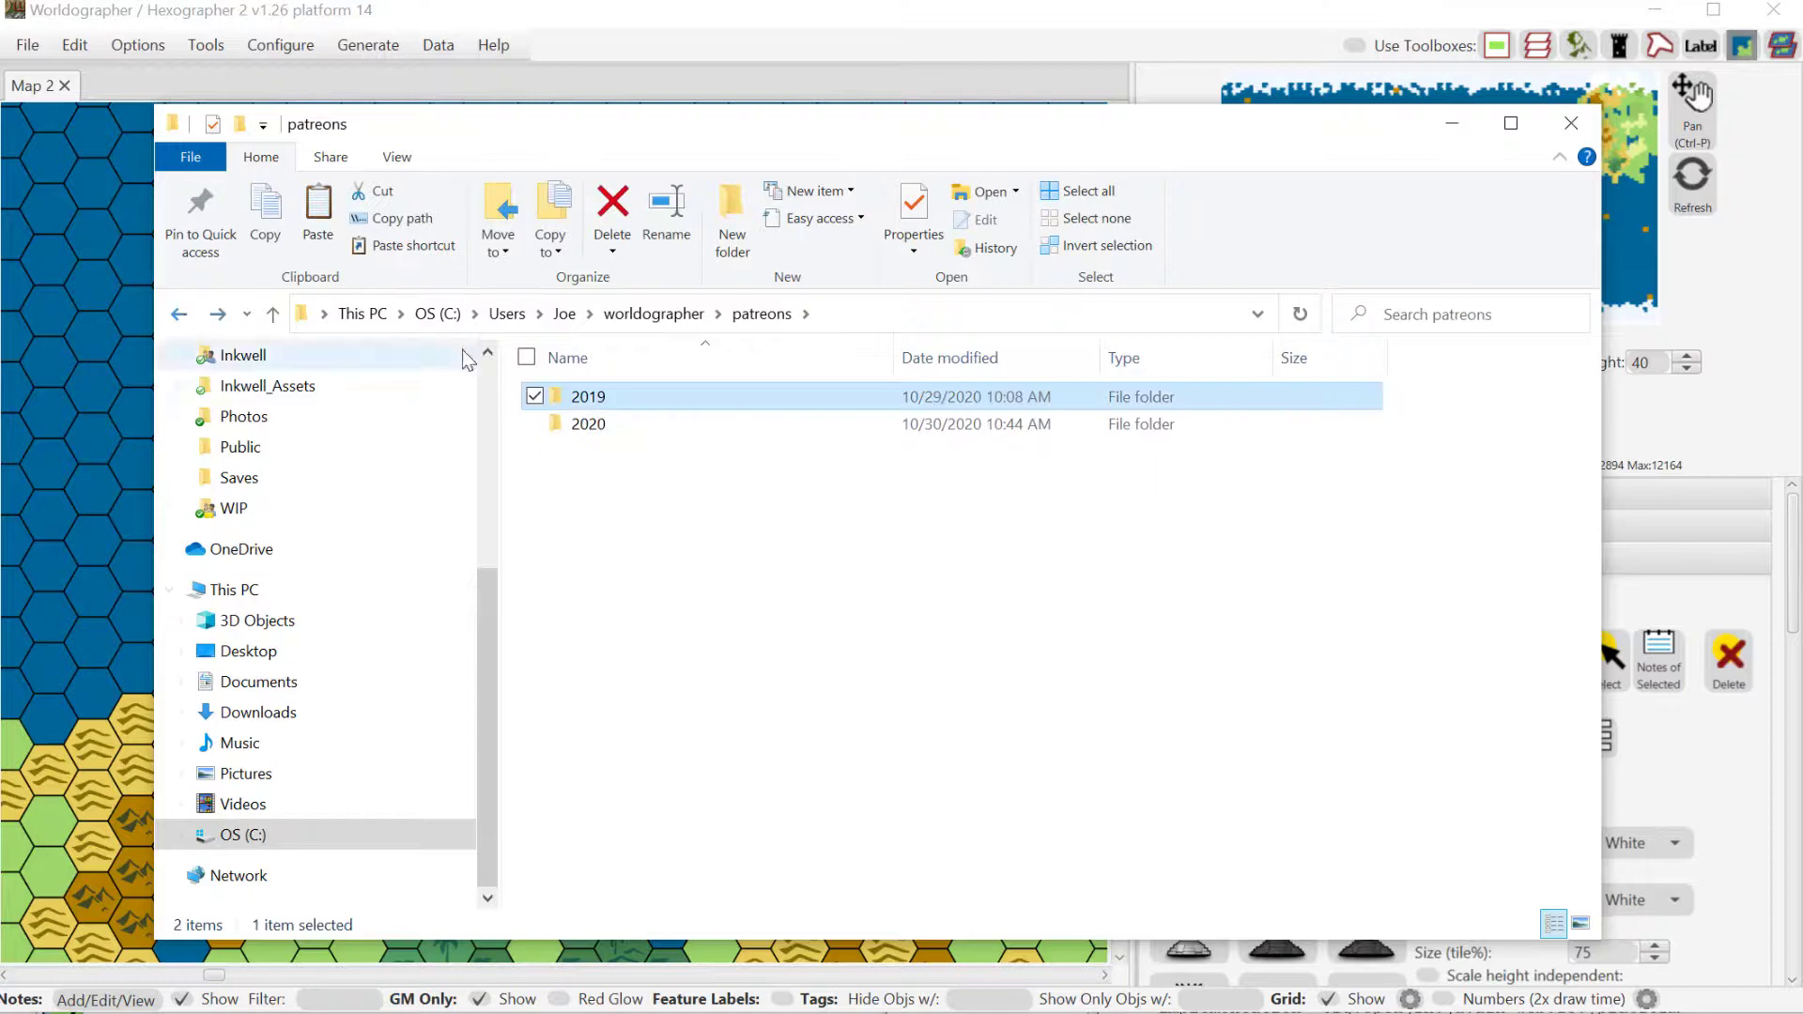
double_click(573, 398)
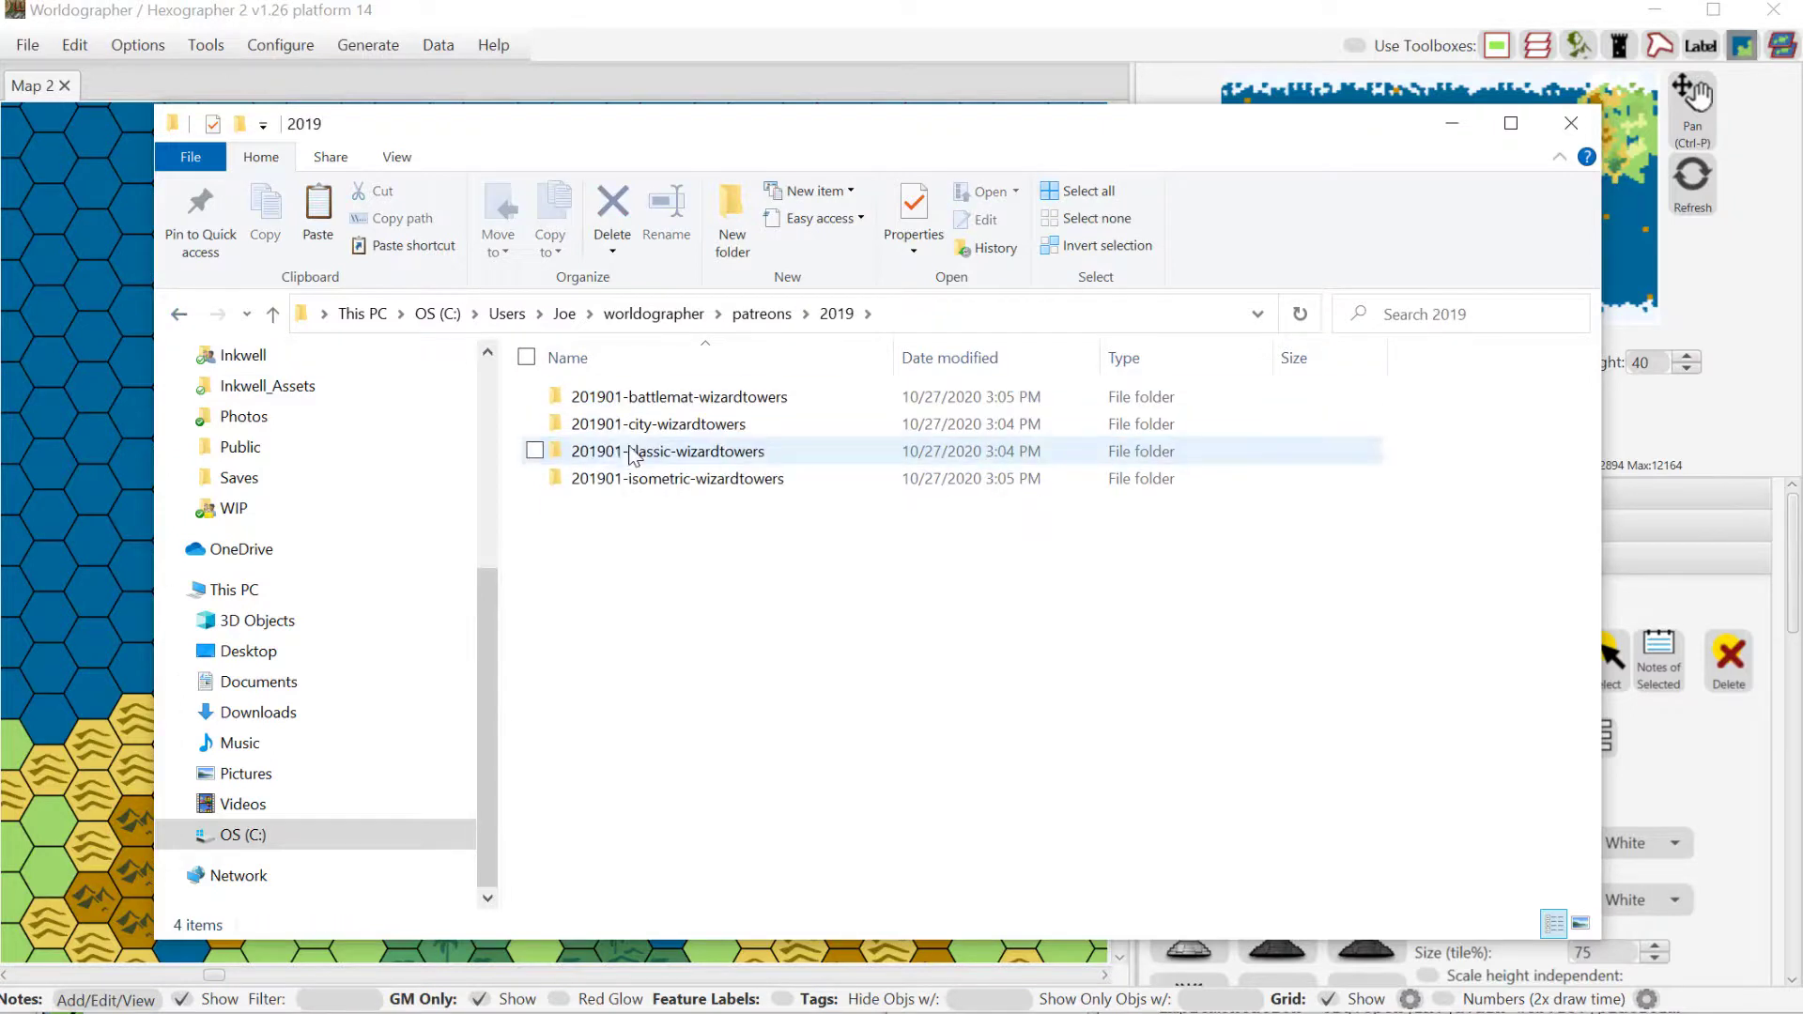
double_click(620, 455)
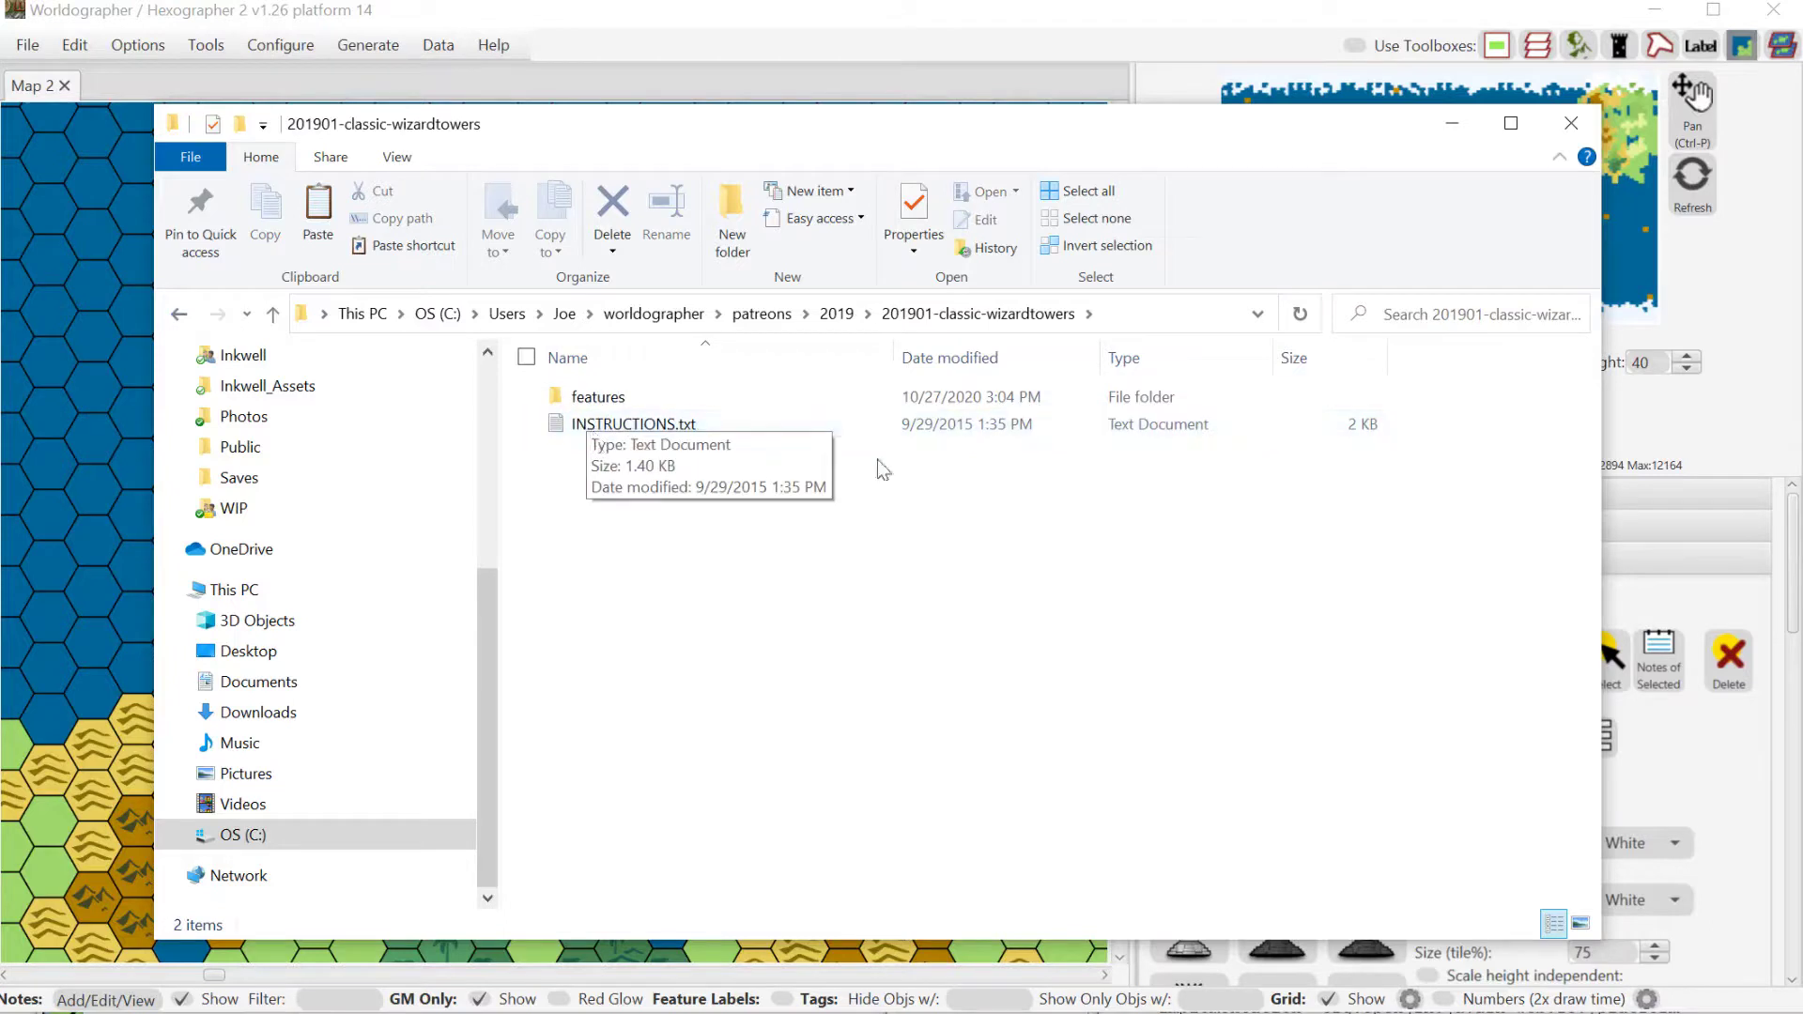
click(179, 314)
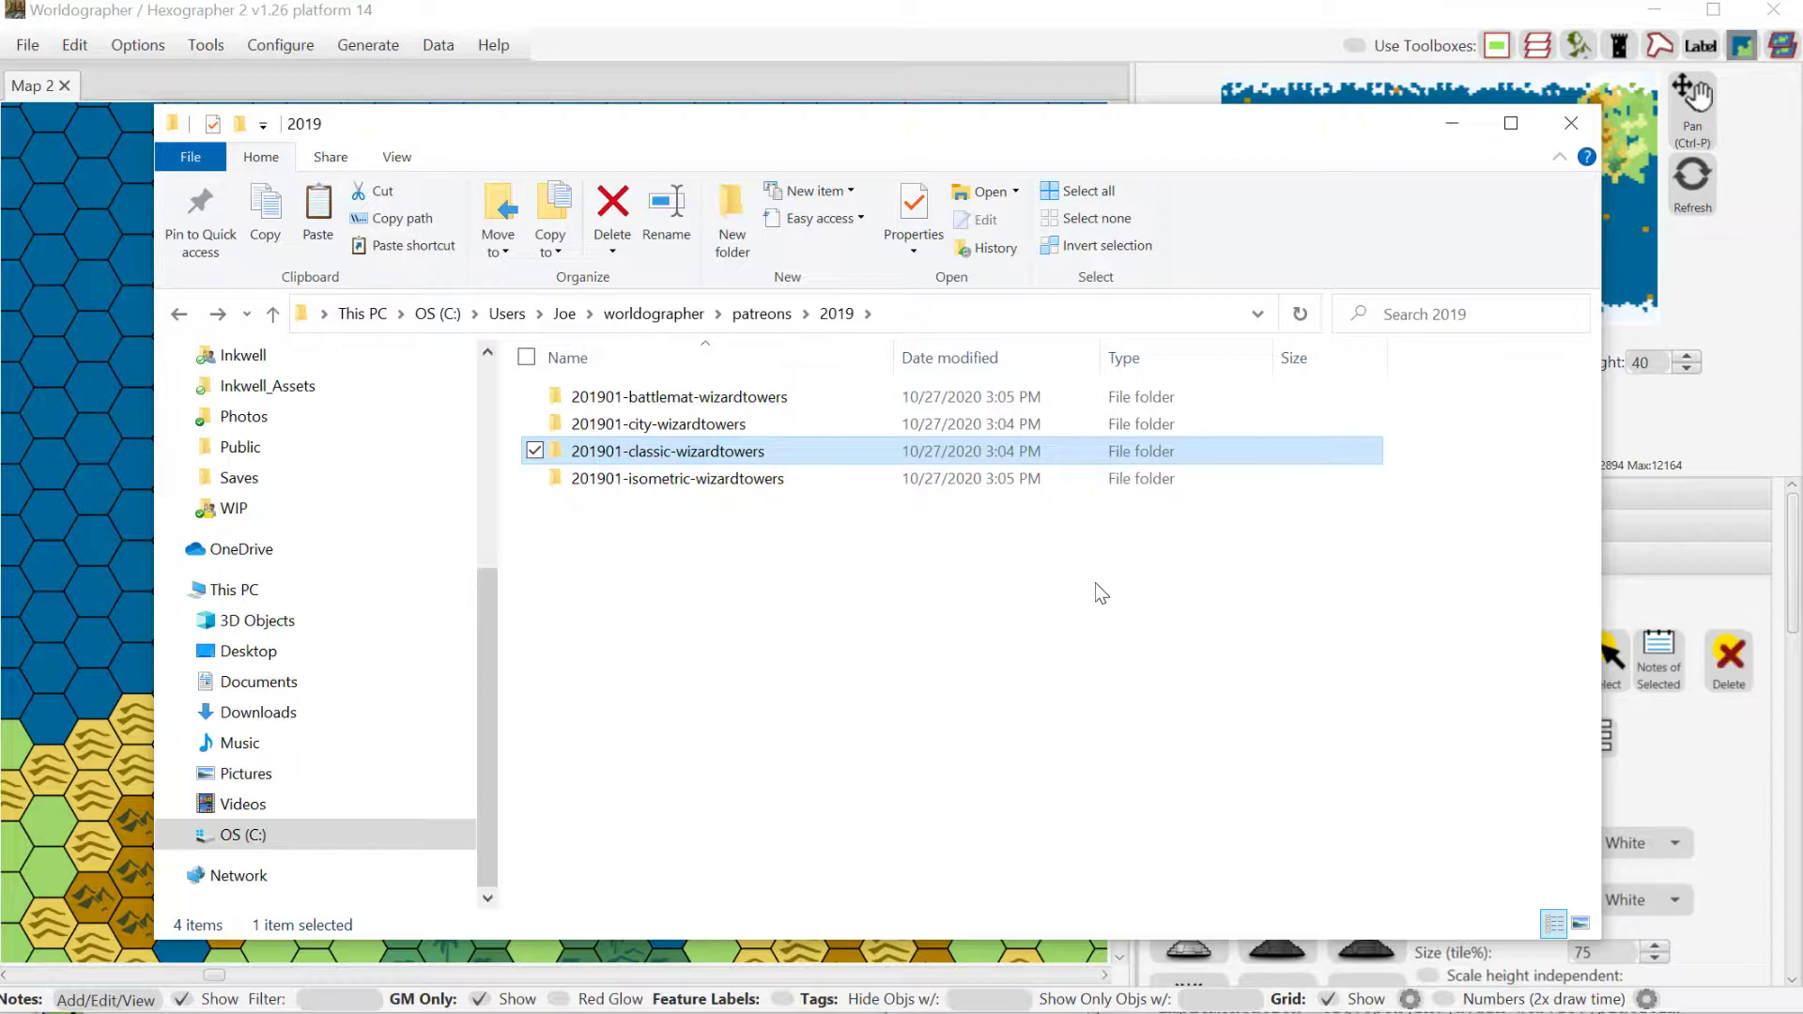
click(1567, 131)
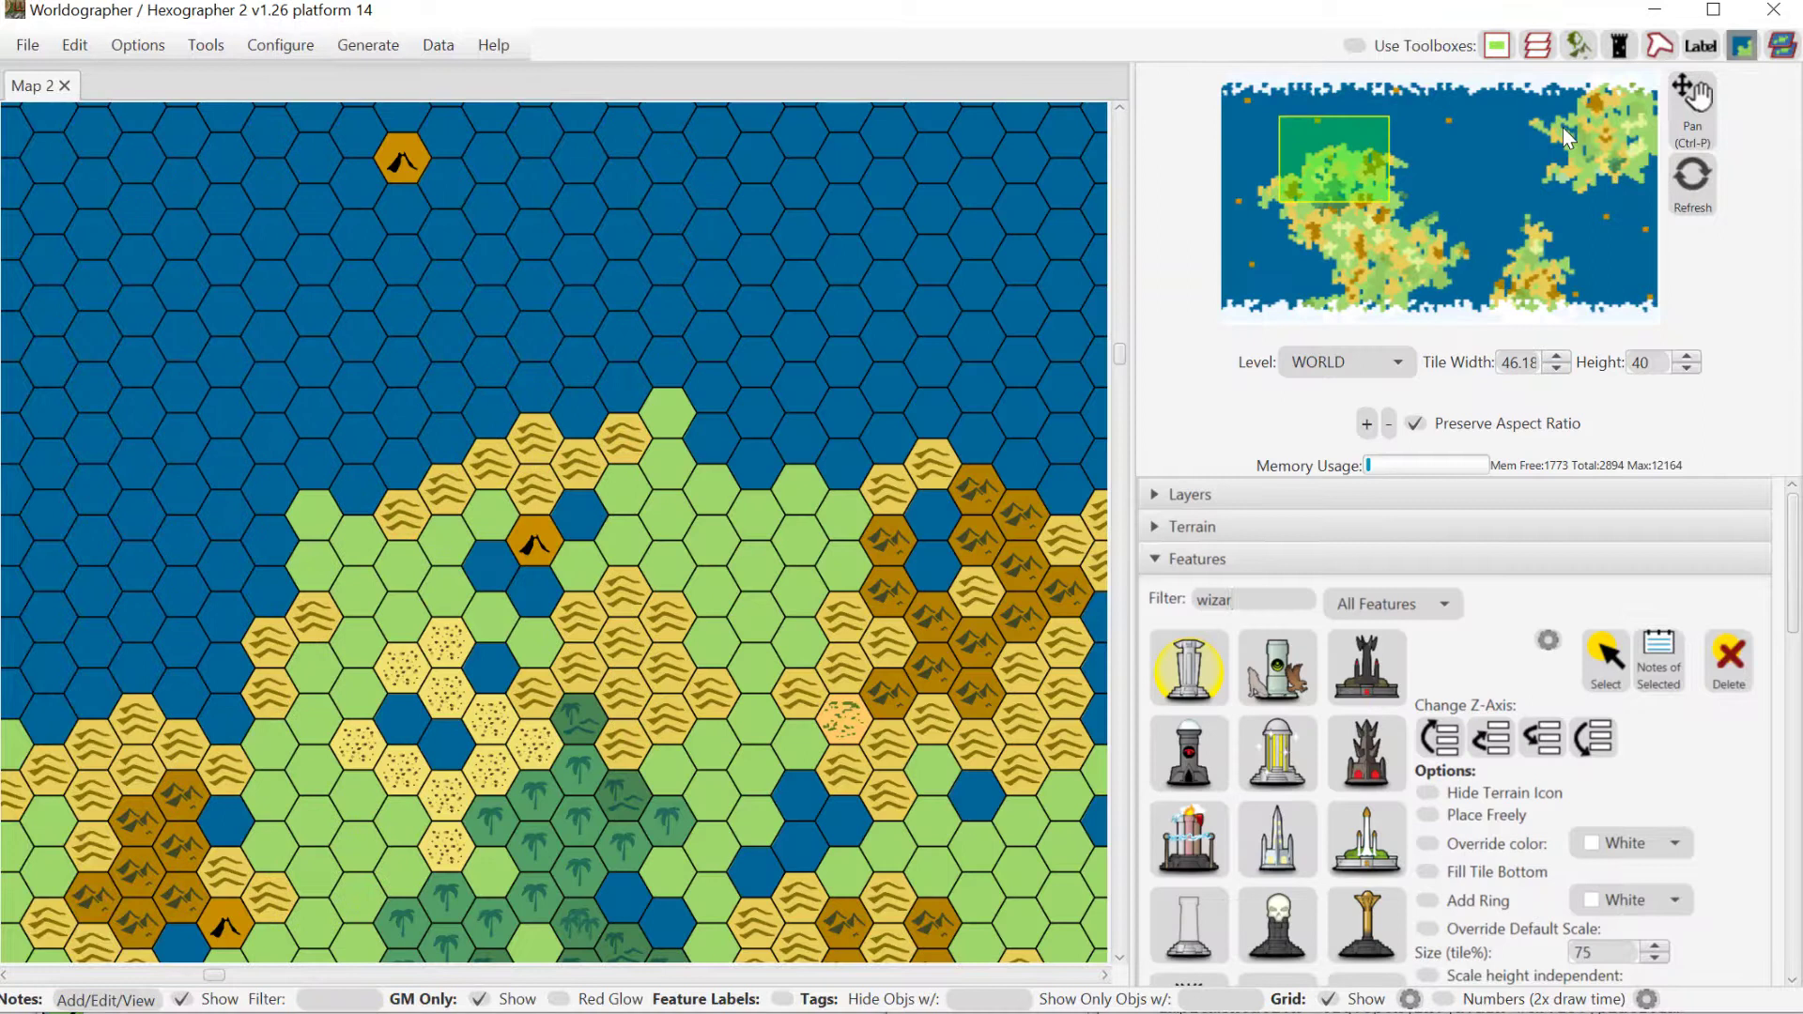
- Turn on Show Details on Hover and inspect the details of a few map tiles
click(133, 47)
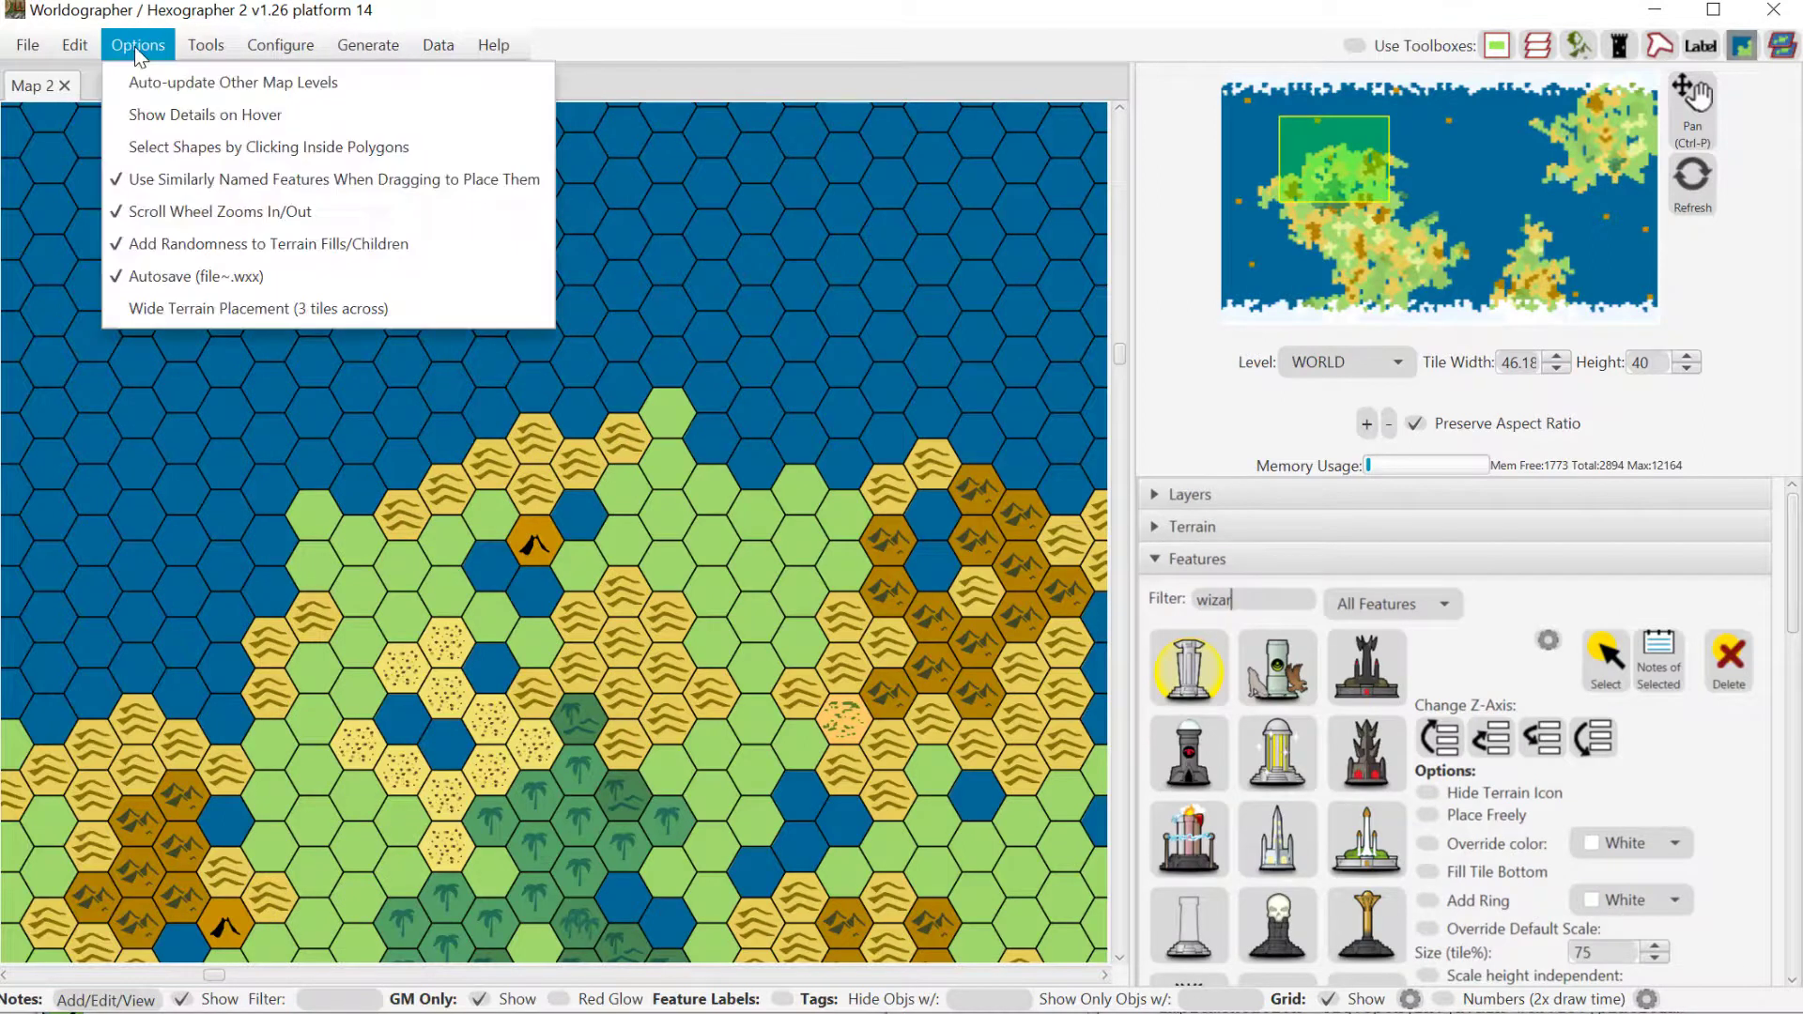
click(152, 114)
mouse_move(494, 406)
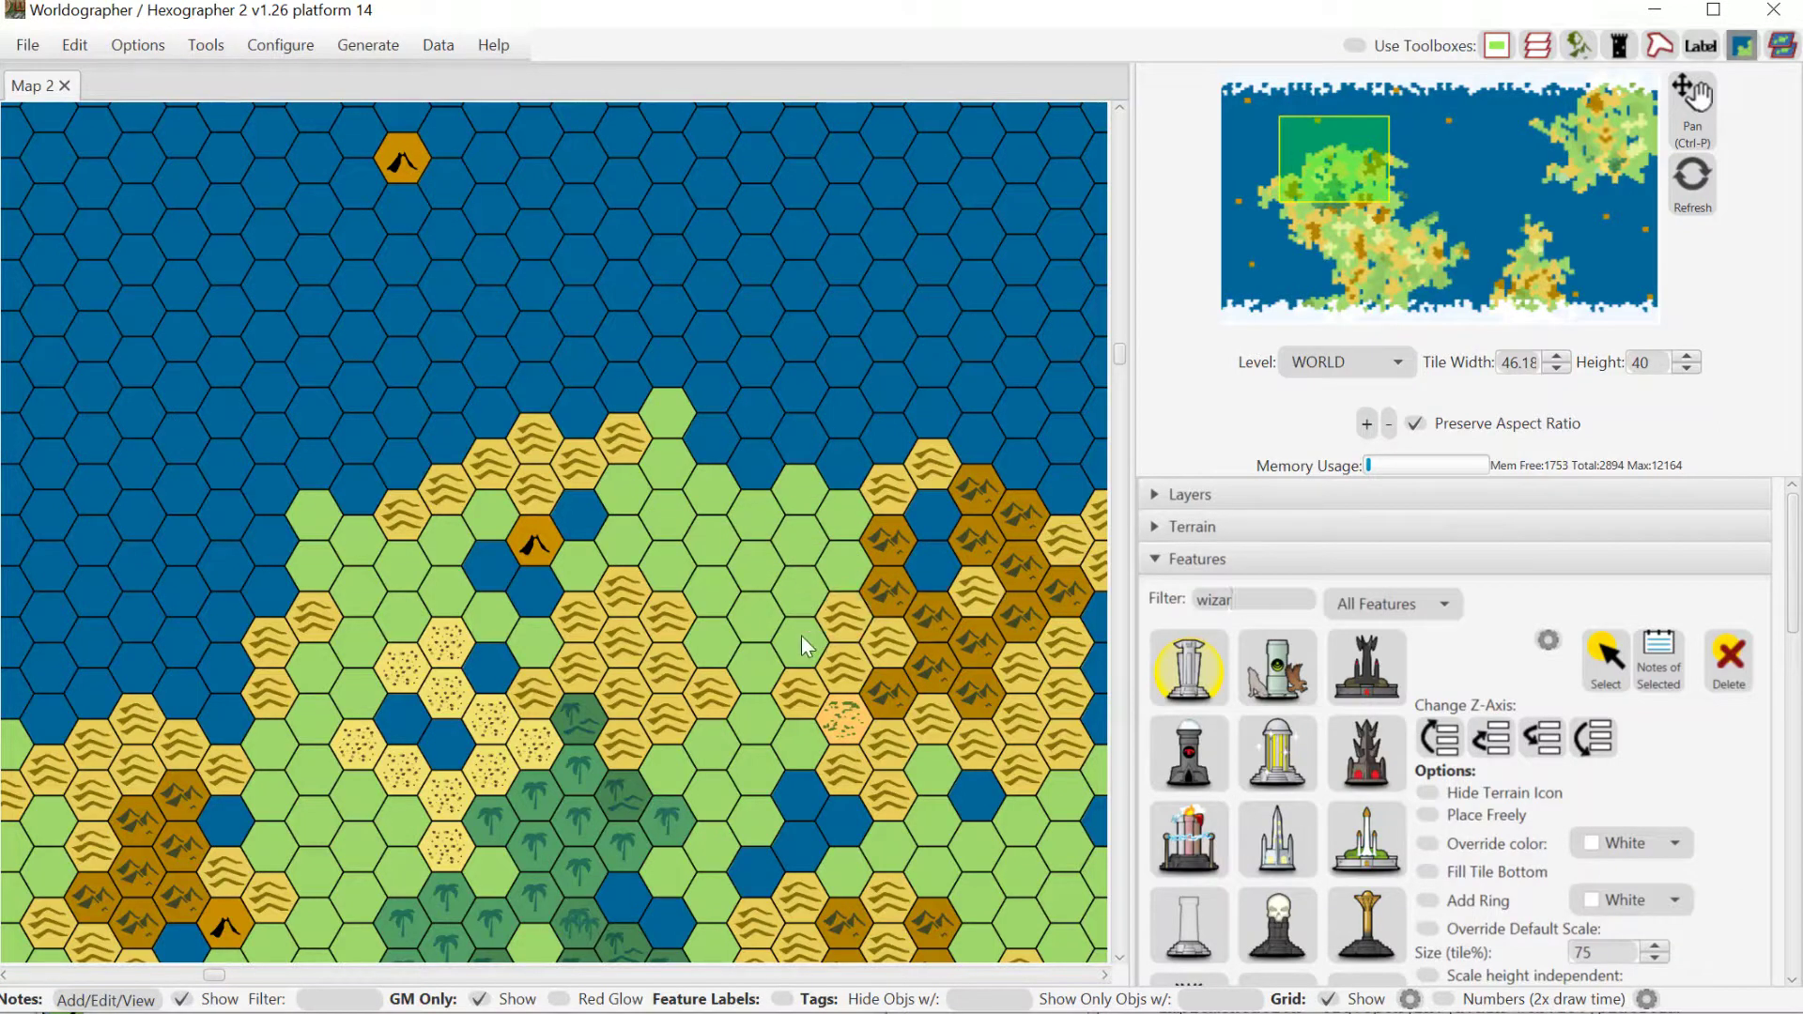
mouse_move(804, 655)
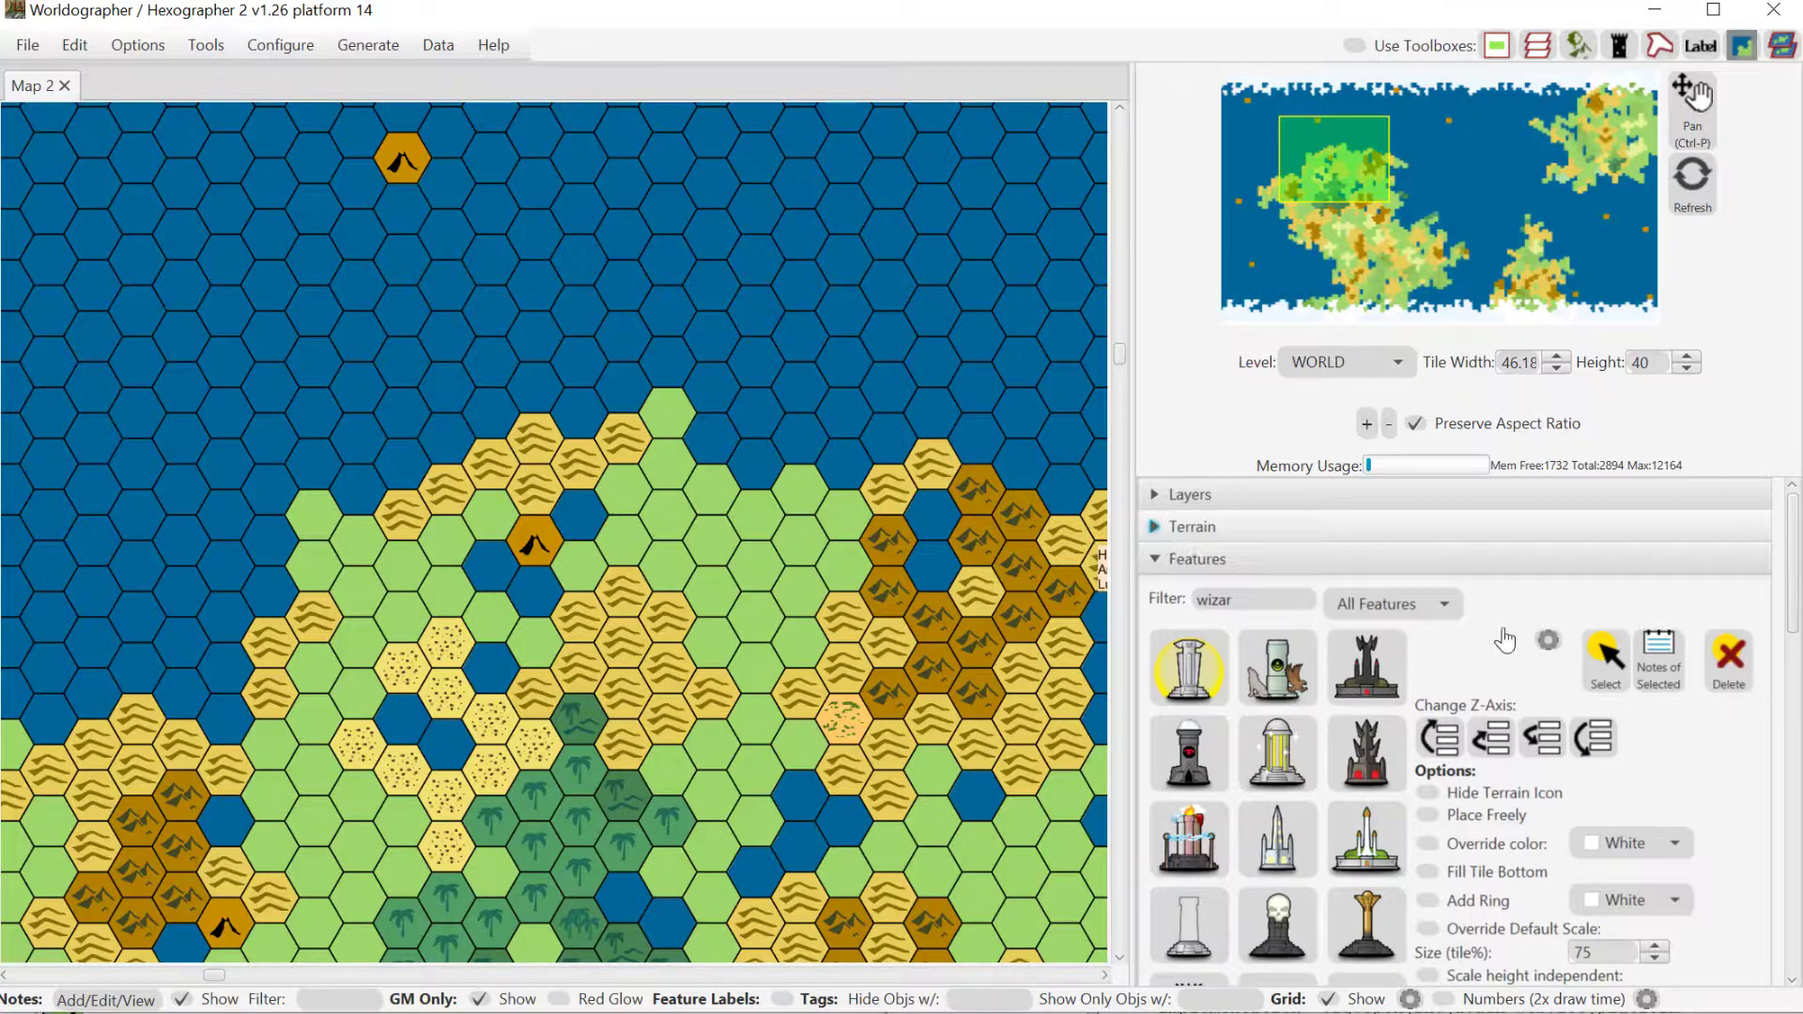
- Select the orange mountain tile in the northern part of the landmass to examine its terrain elevation and resource values
click(1747, 526)
scroll(1784, 845, down, 5)
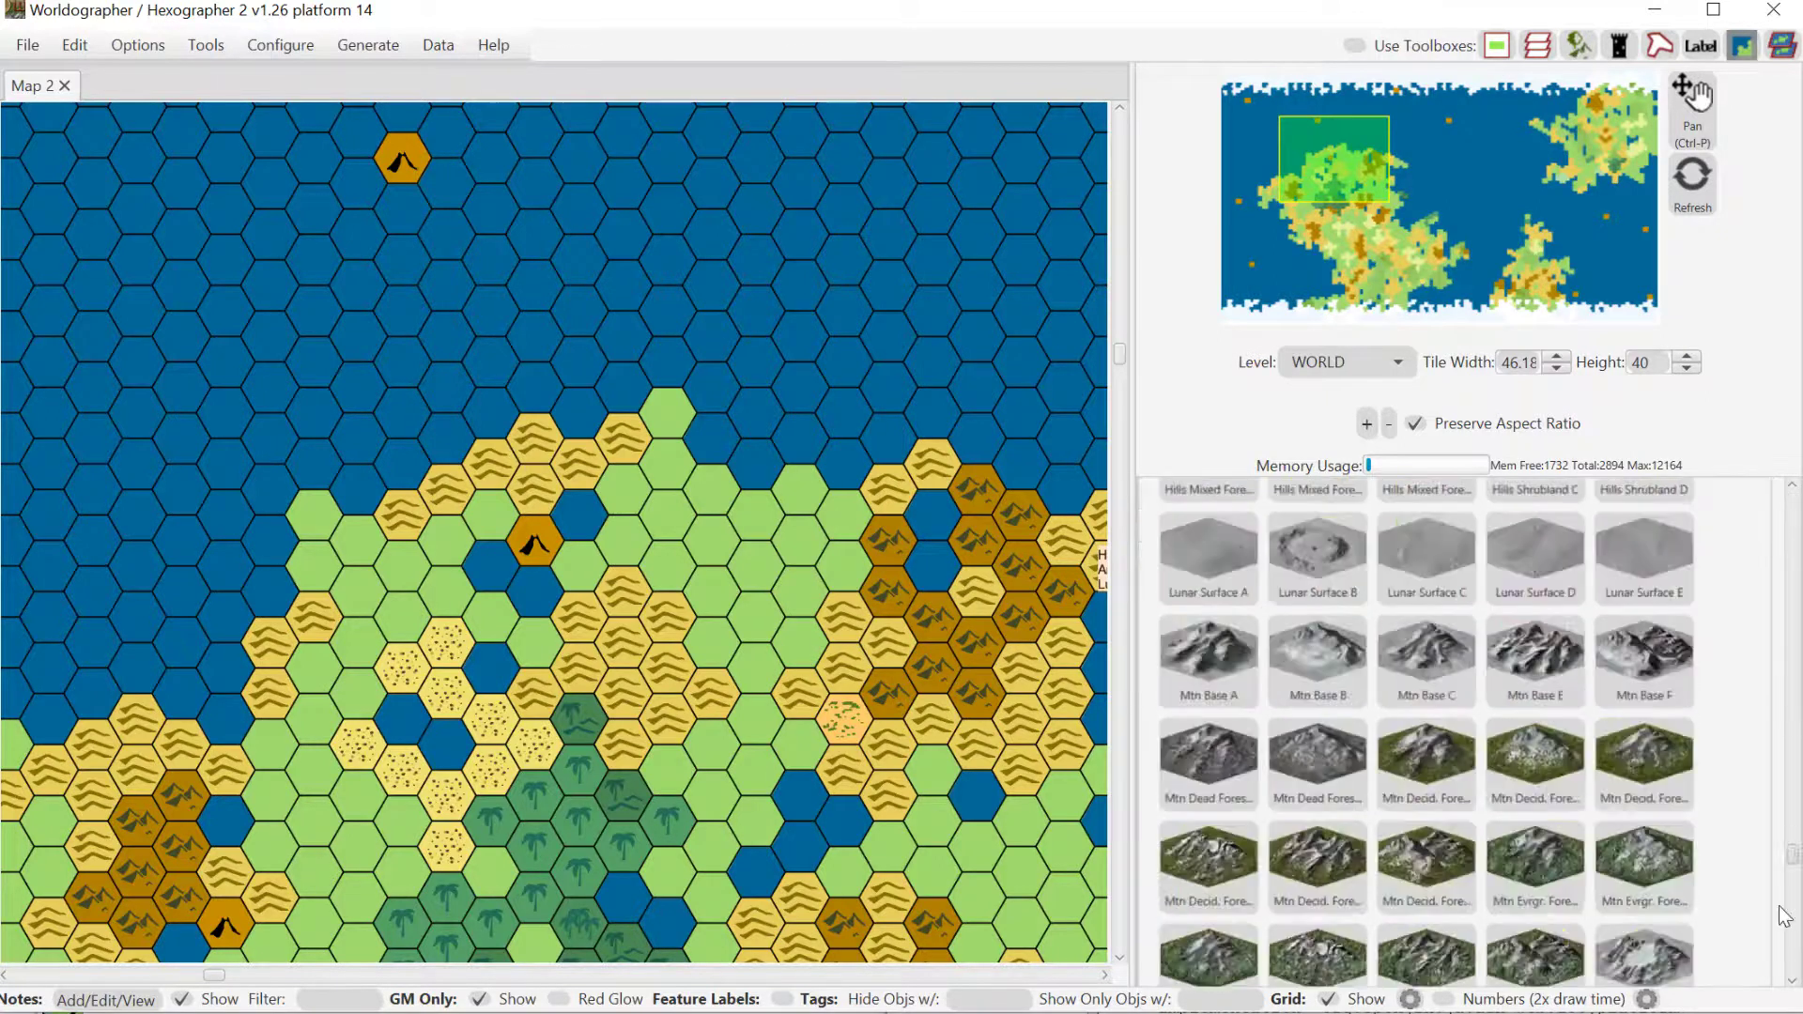
scroll(1784, 915, down, 10)
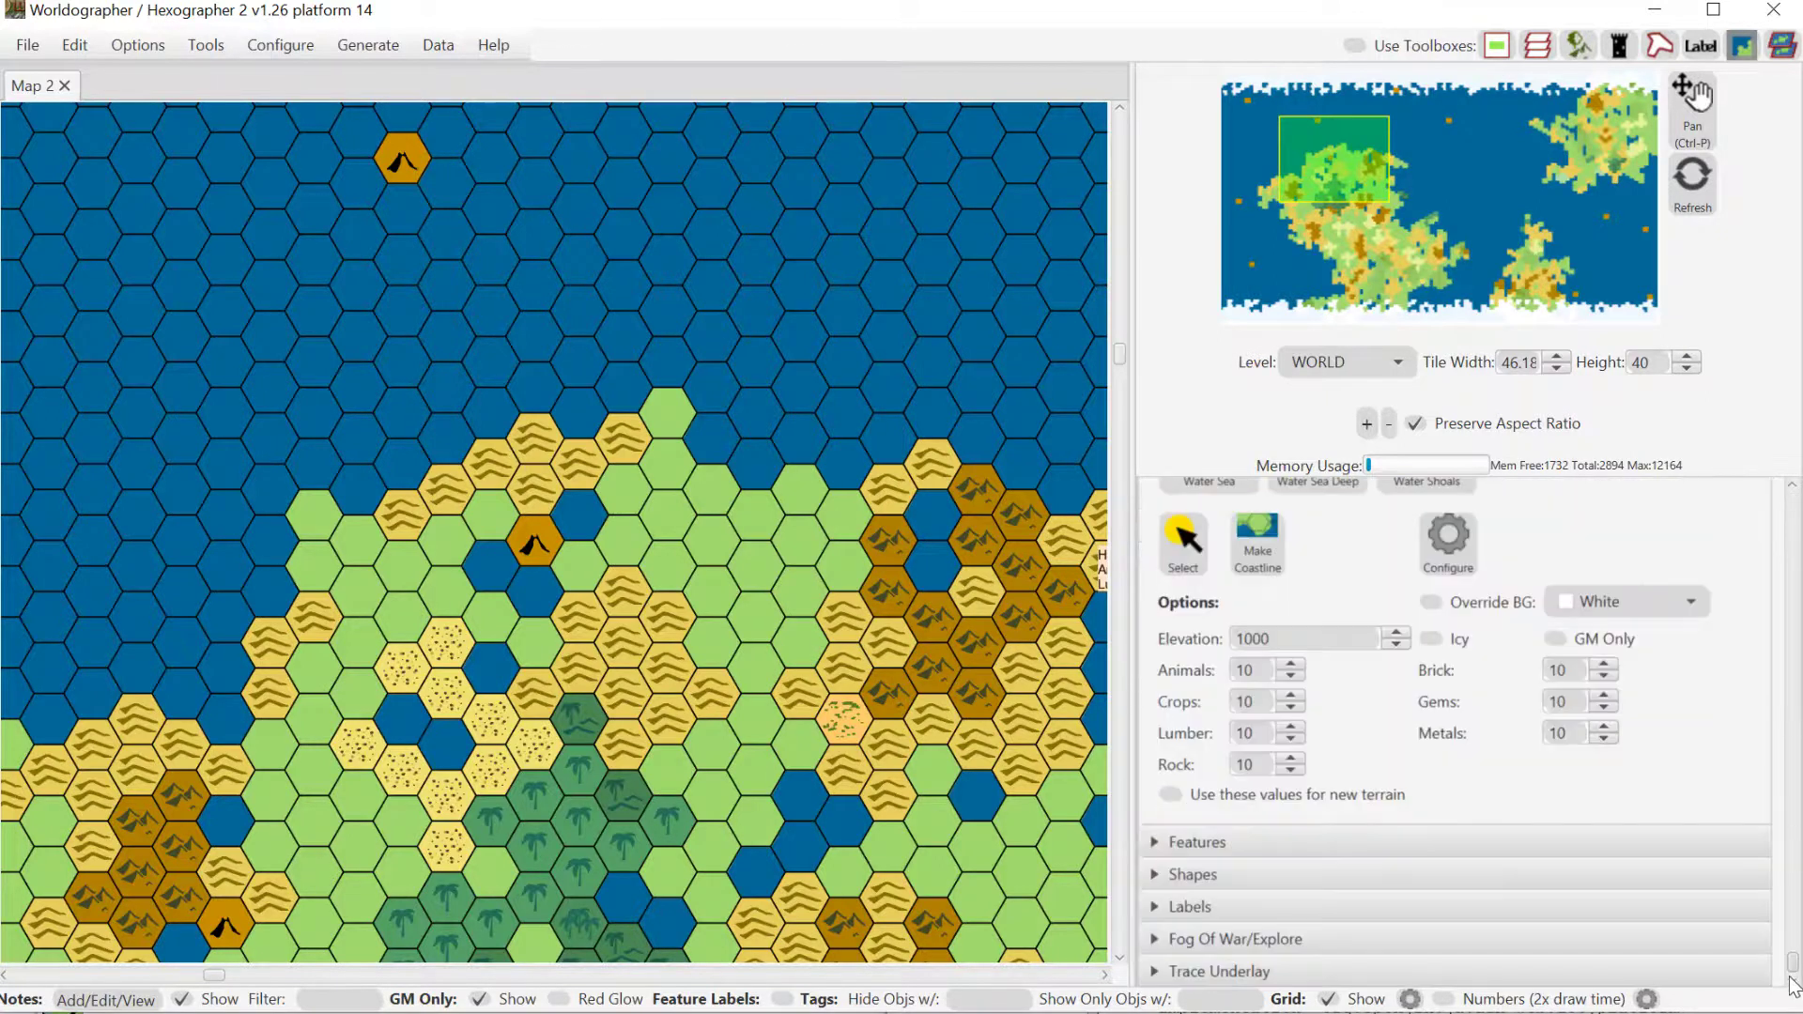
click(1182, 556)
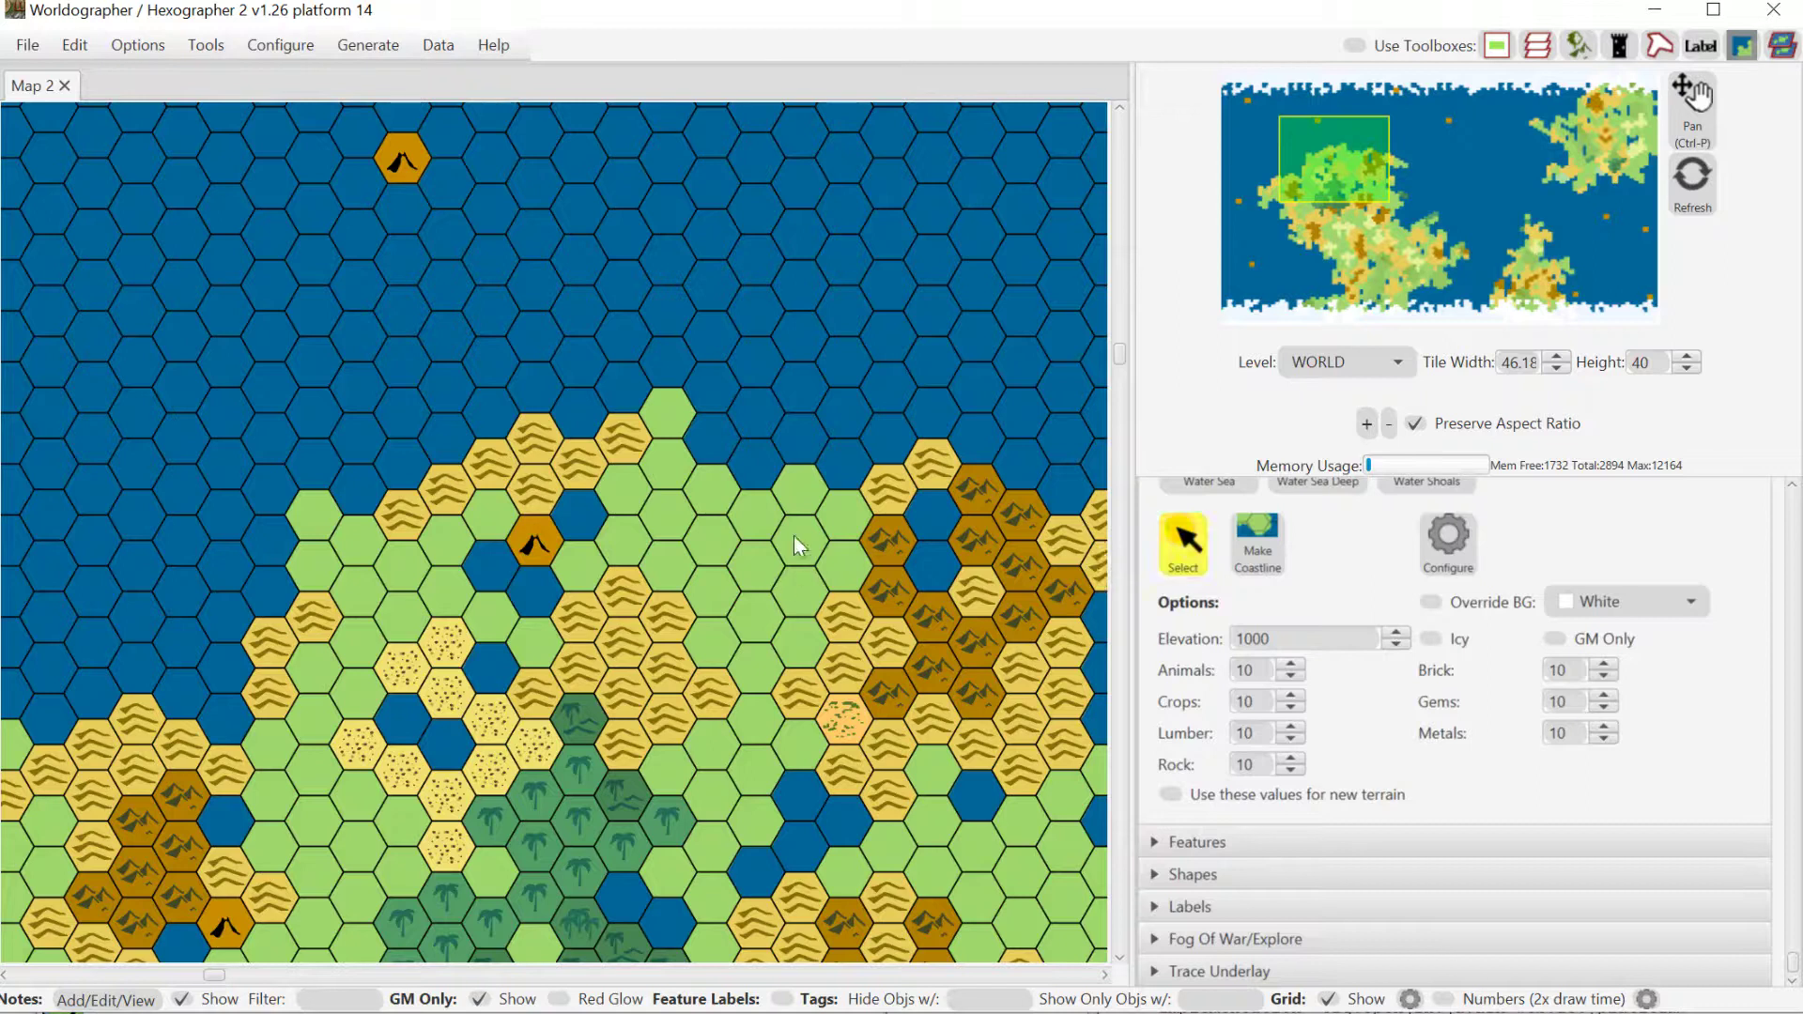
click(538, 548)
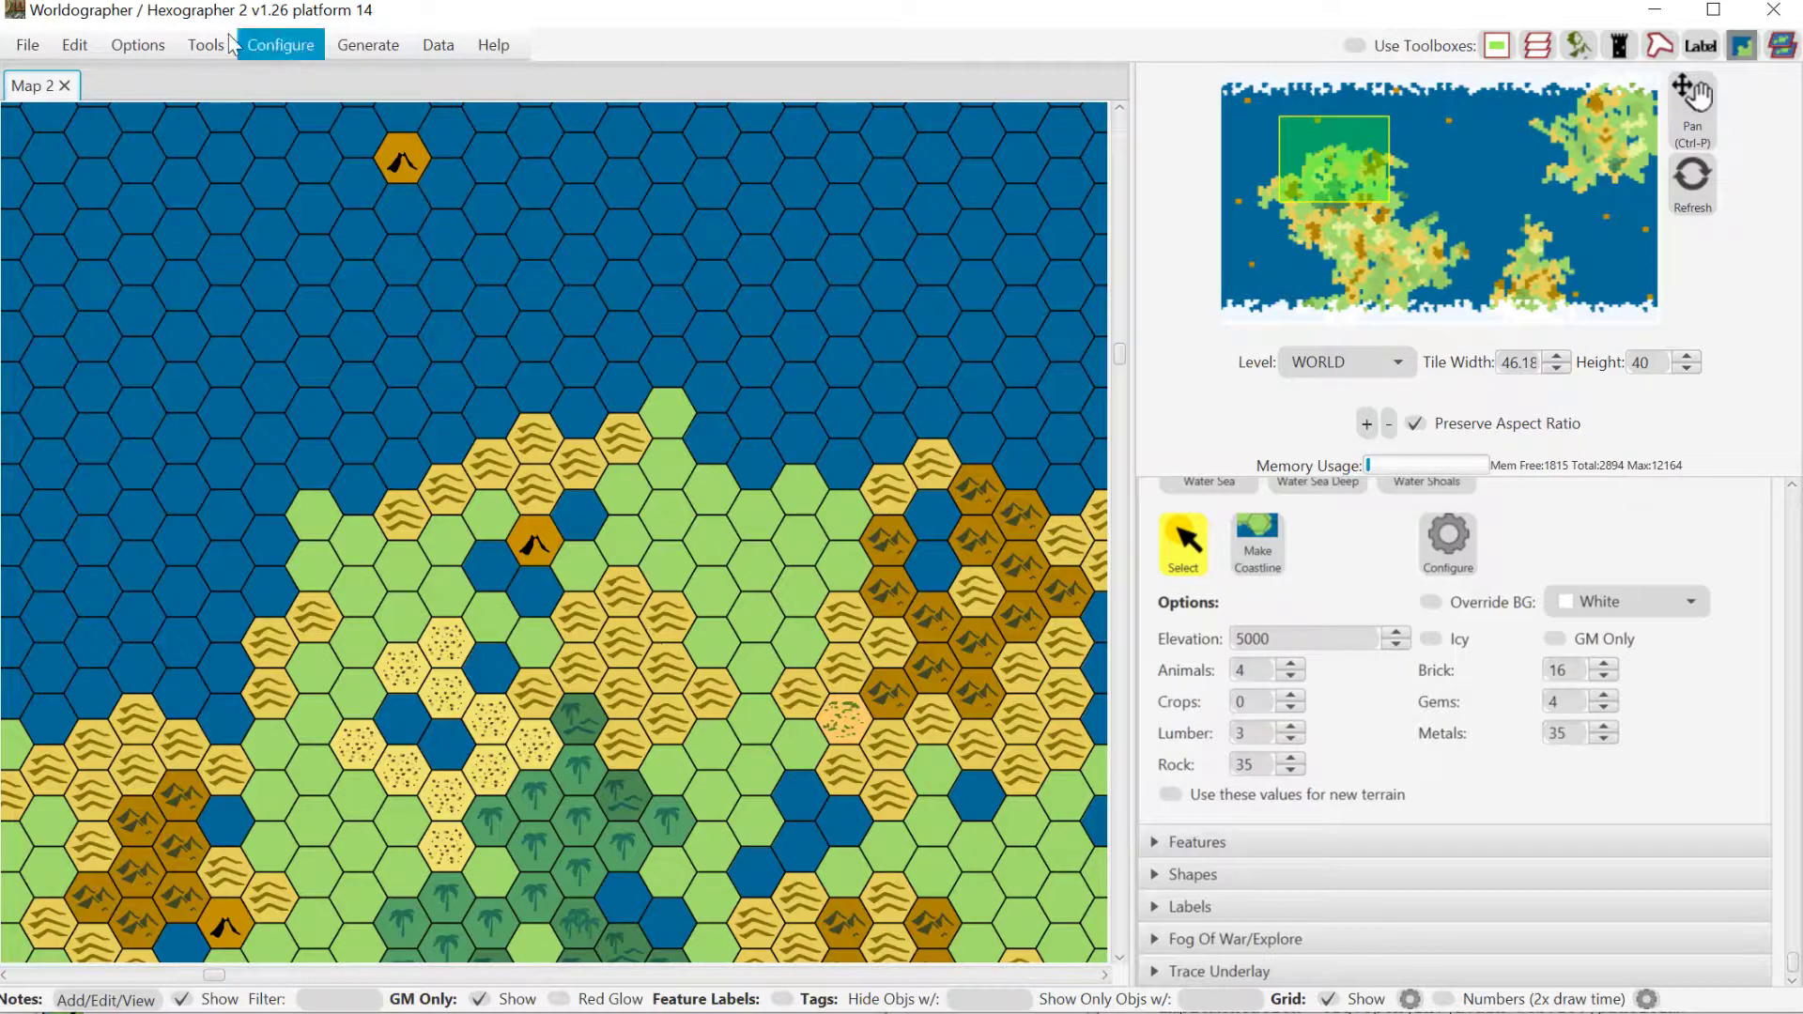
- Check the Show Details on Hover option, turn off terrain selection, and inspect the northern orange mountain tile's details
click(133, 48)
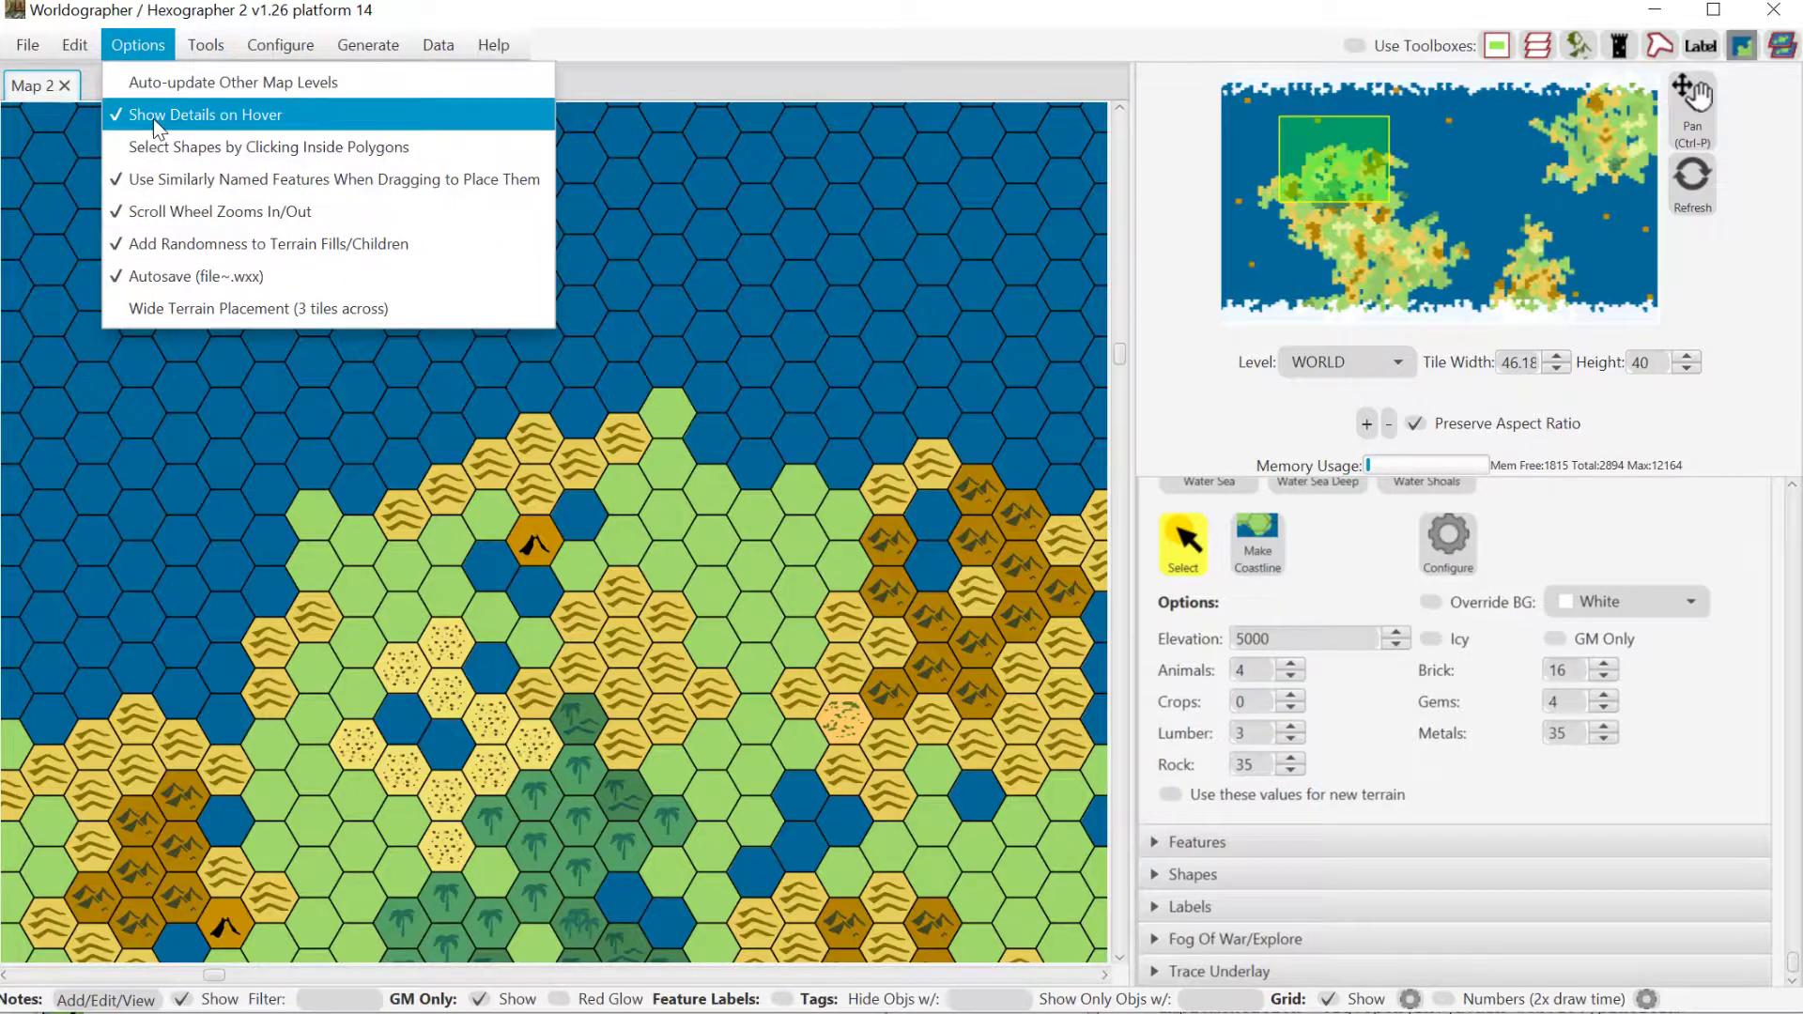
click(665, 56)
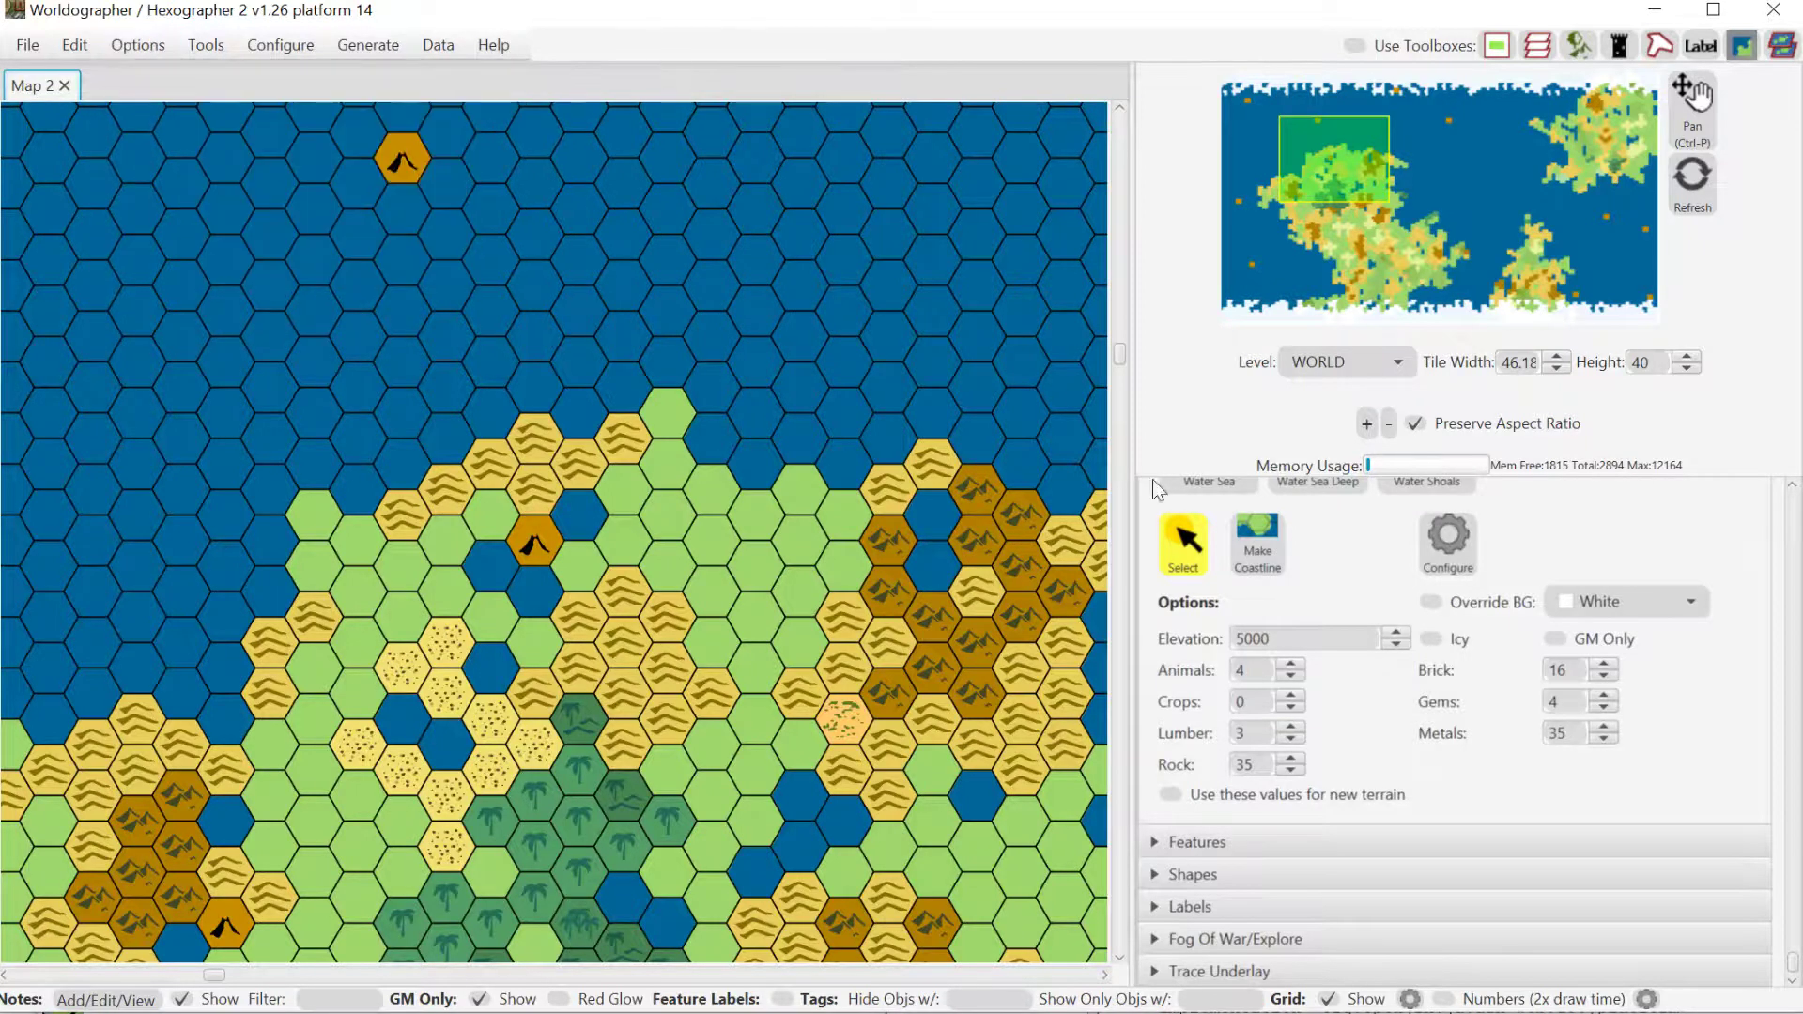
click(1183, 543)
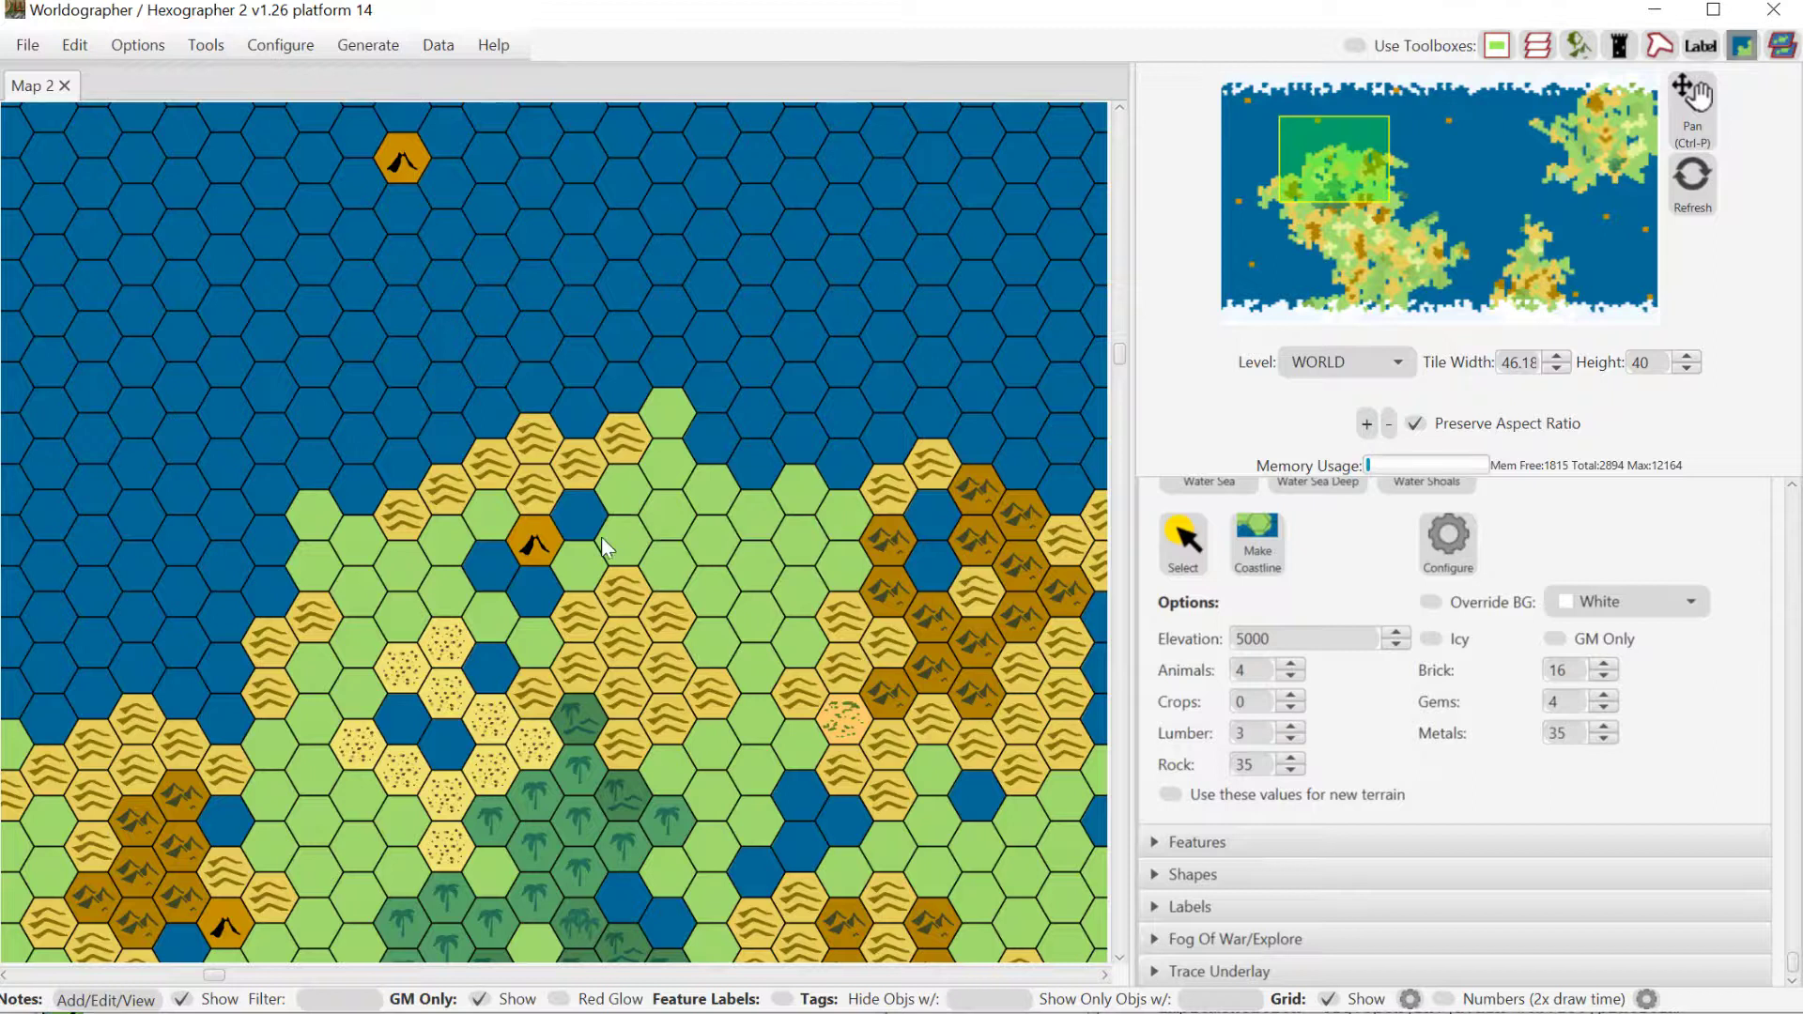
mouse_move(541, 541)
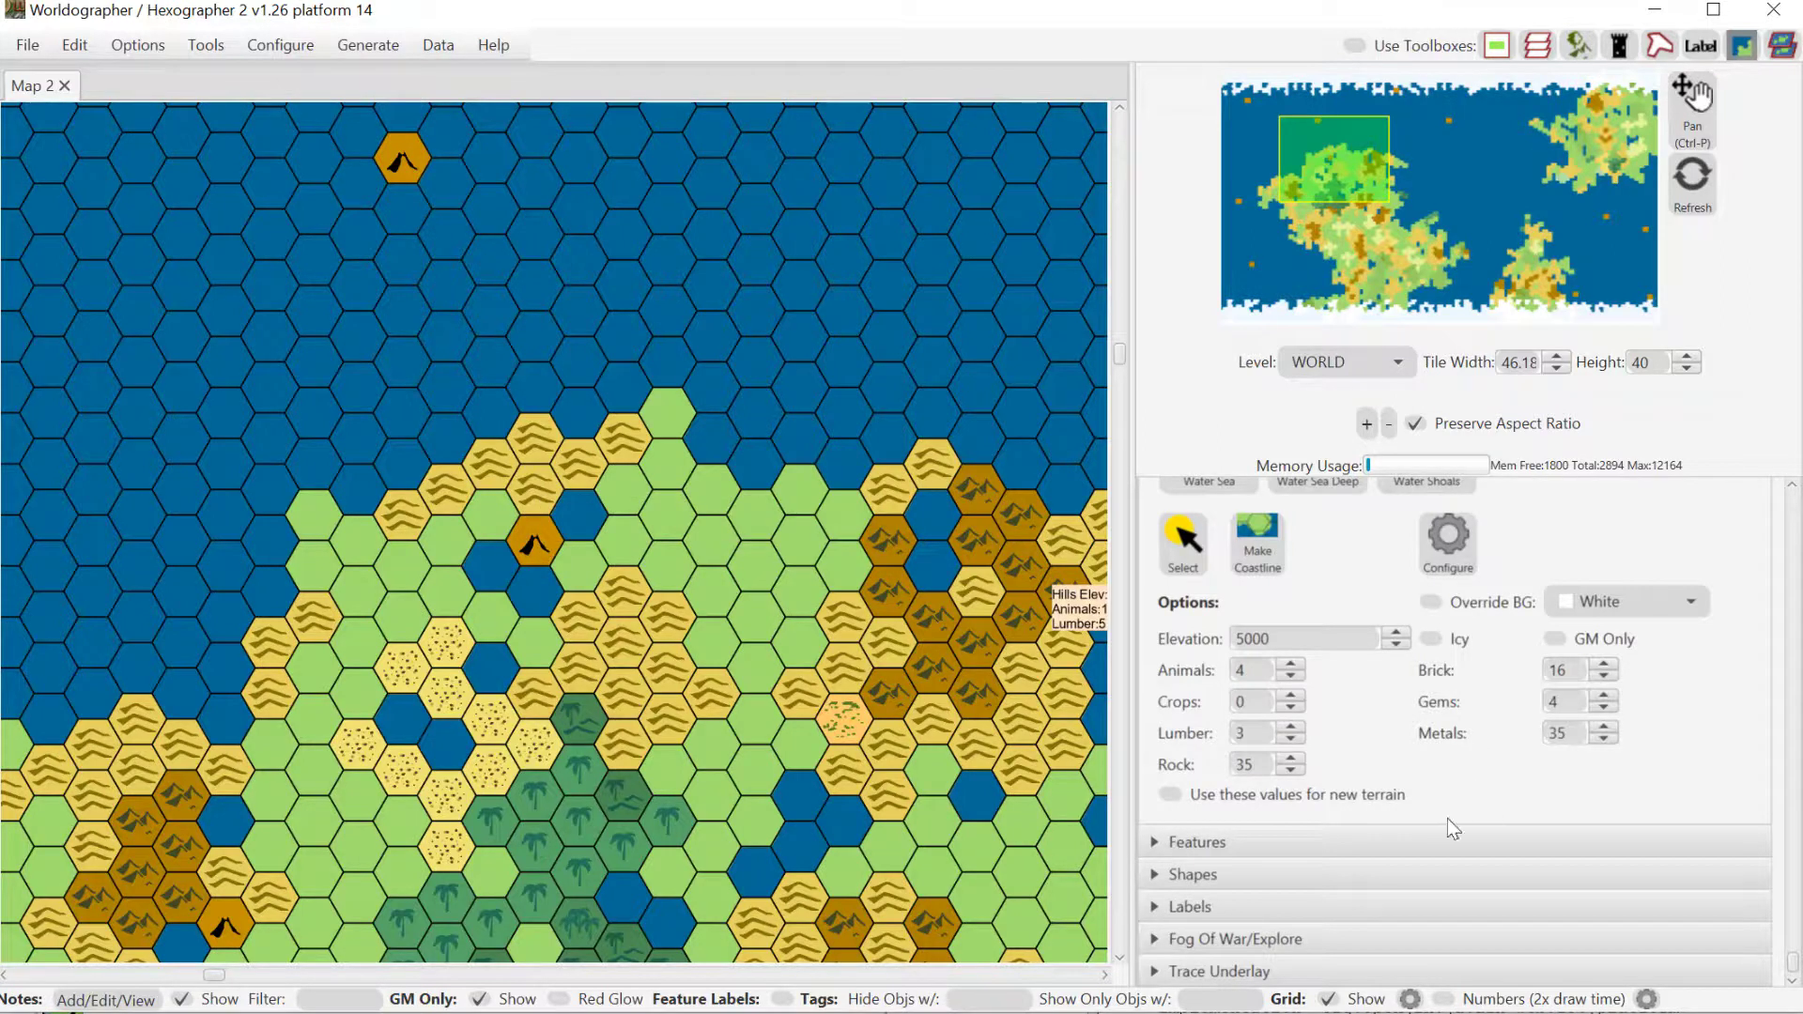
- Generate 10 nations/empires on the world map
click(349, 44)
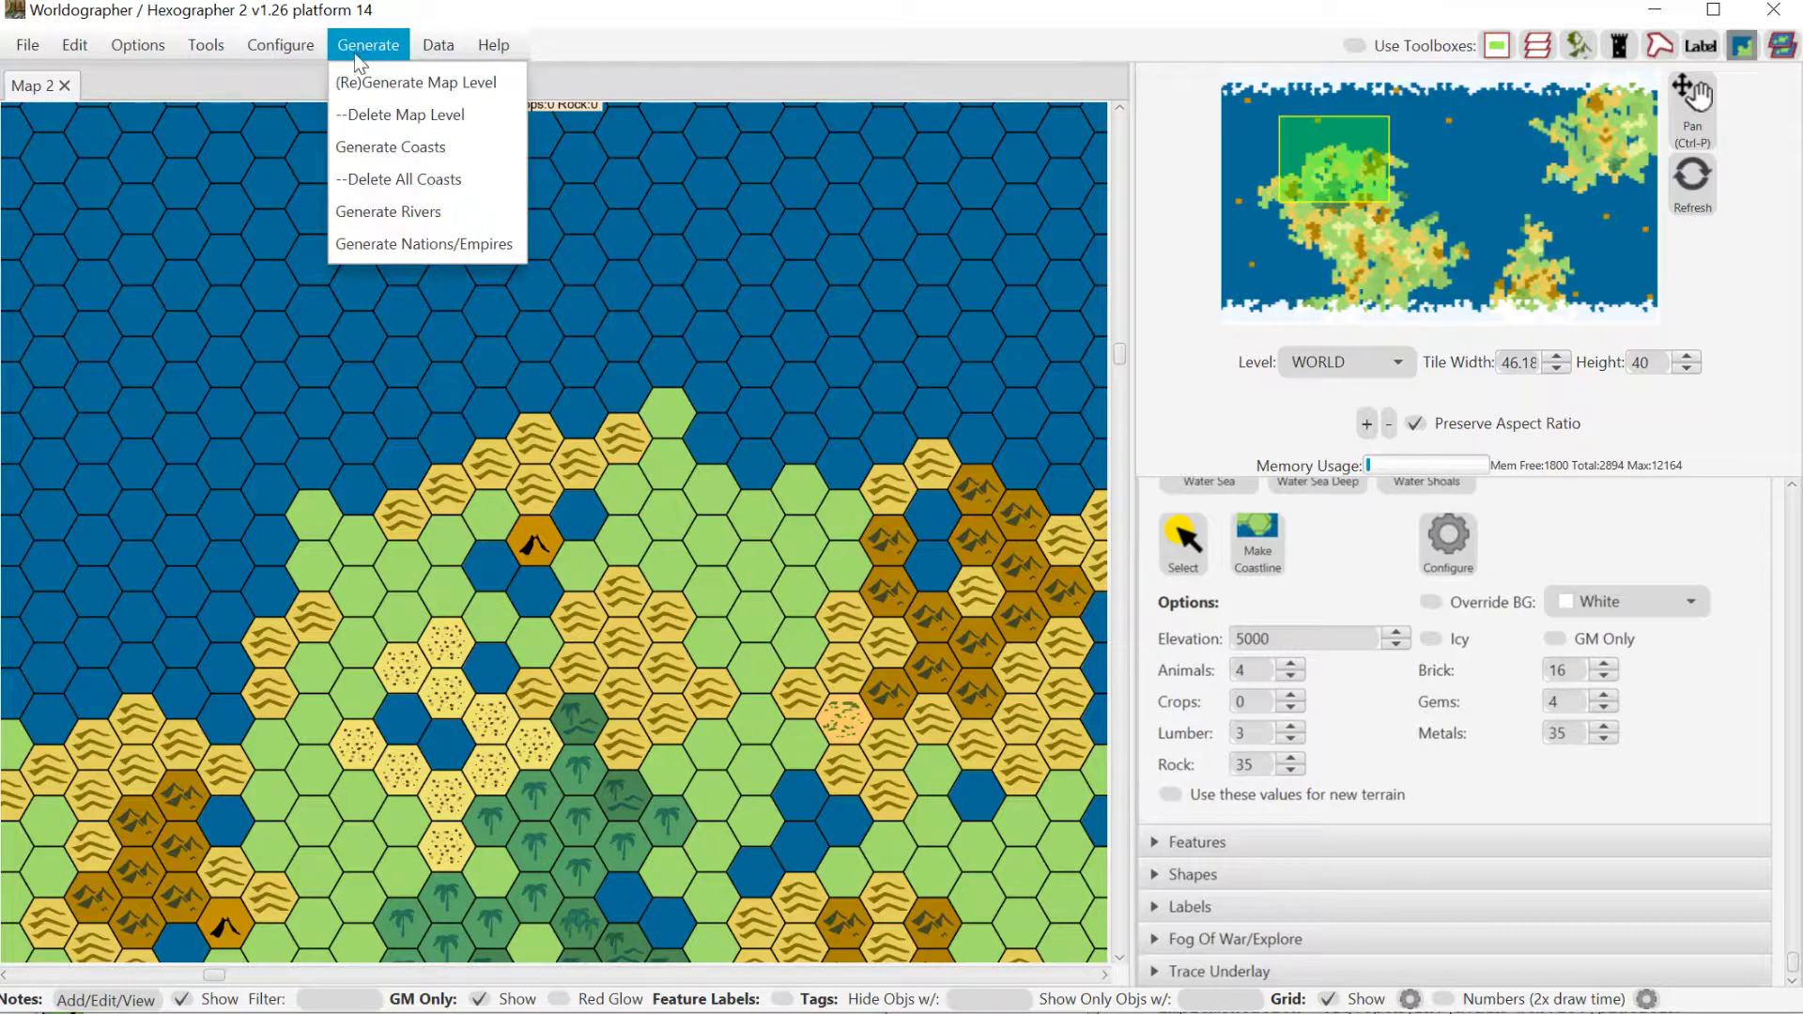
click(407, 246)
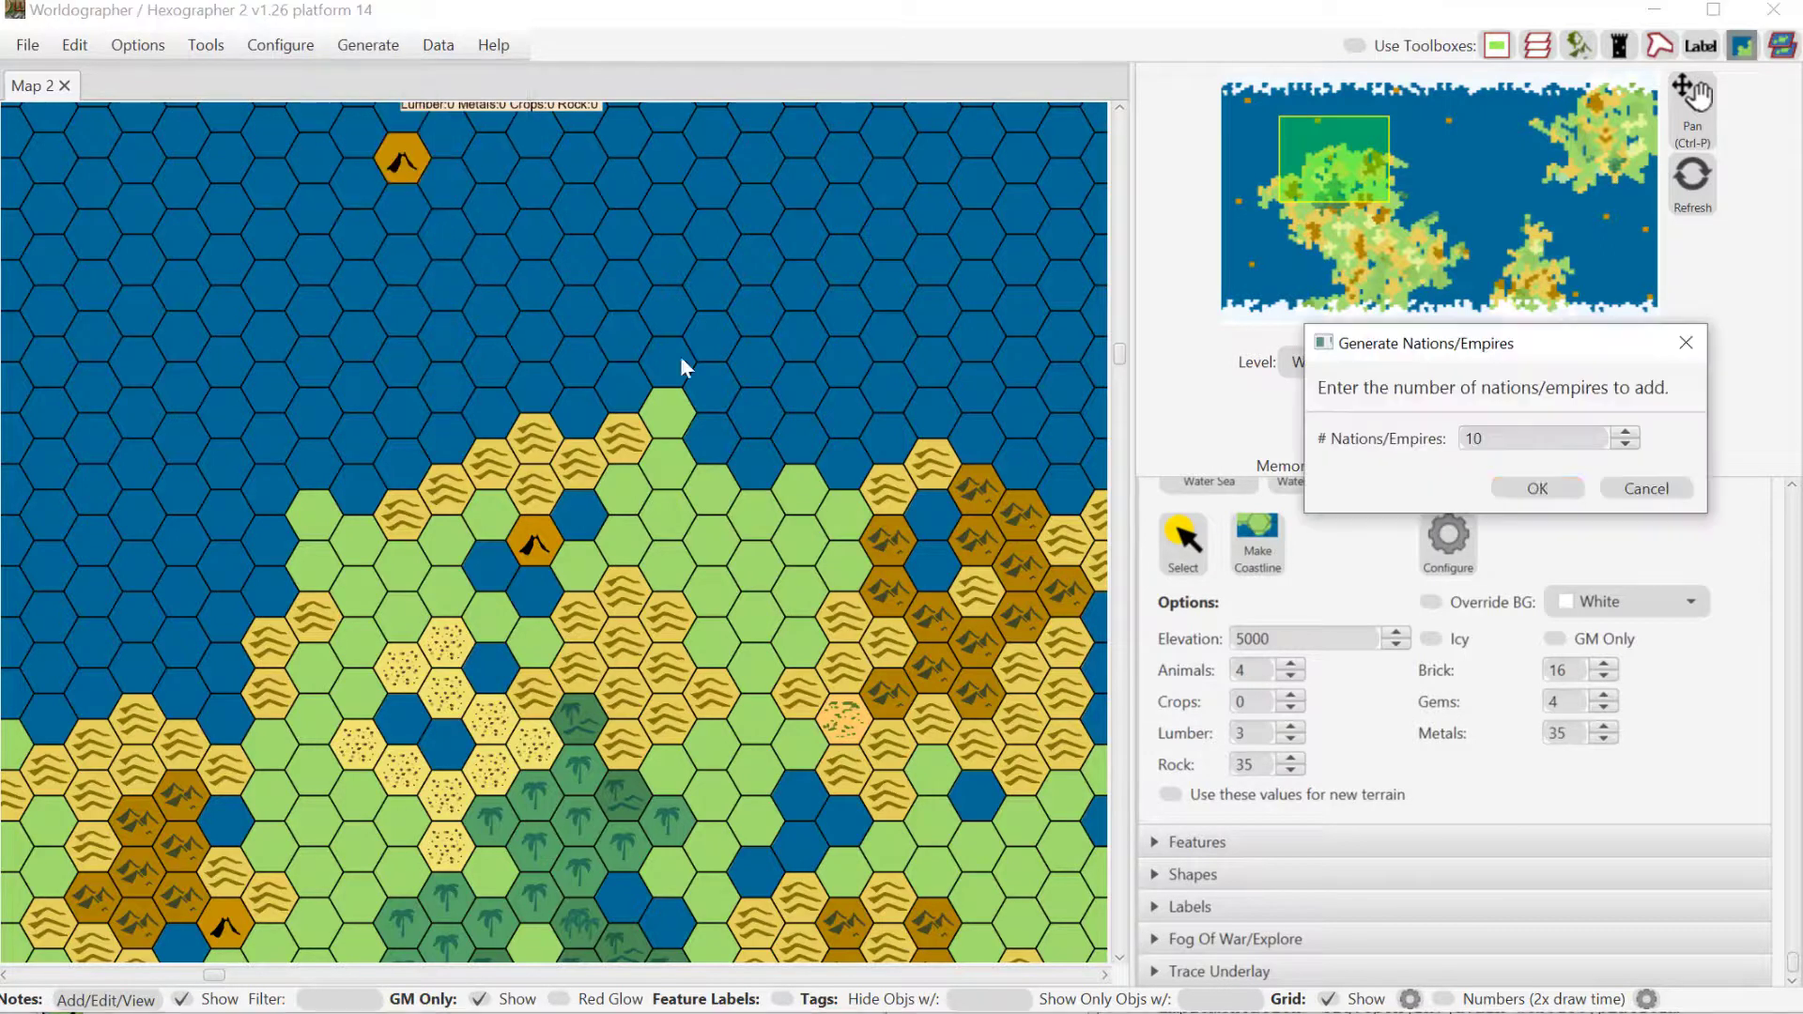
click(1546, 488)
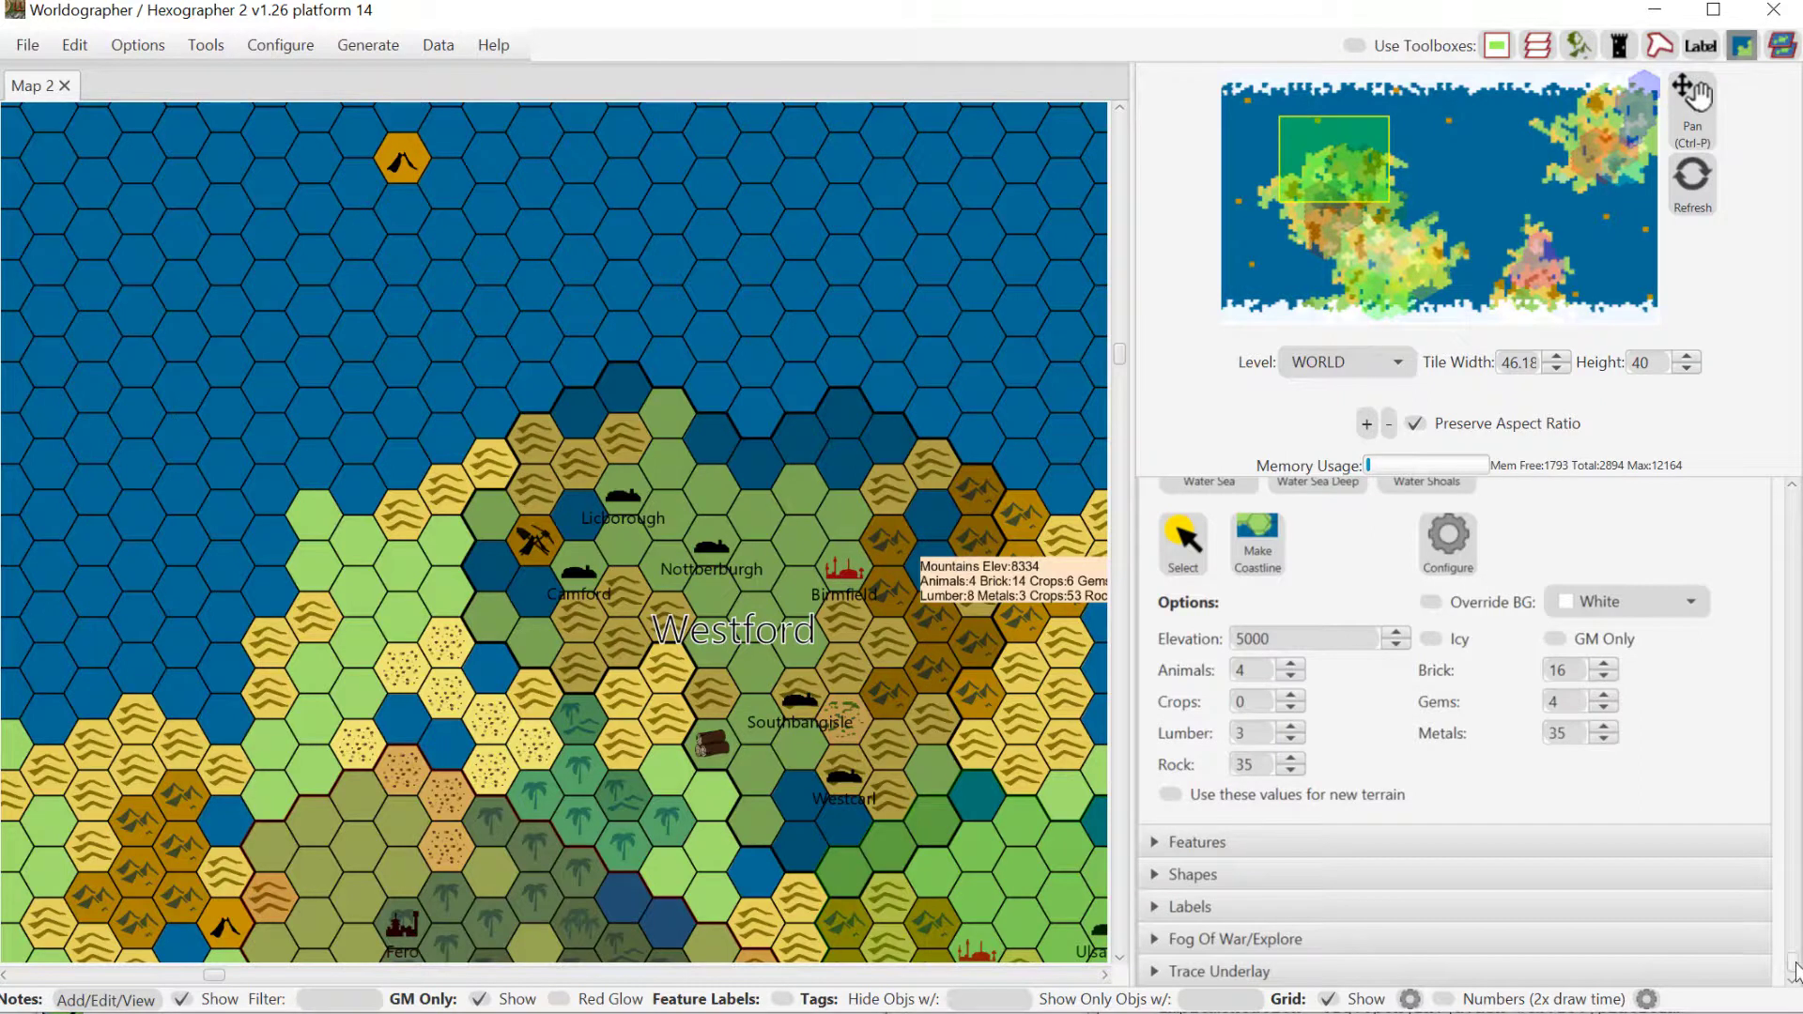
- Show the Features tools, select the red Birmfield city icon on the map, and open its note
scroll(1788, 949, up, 3)
scroll(1787, 948, down, 3)
click(1611, 846)
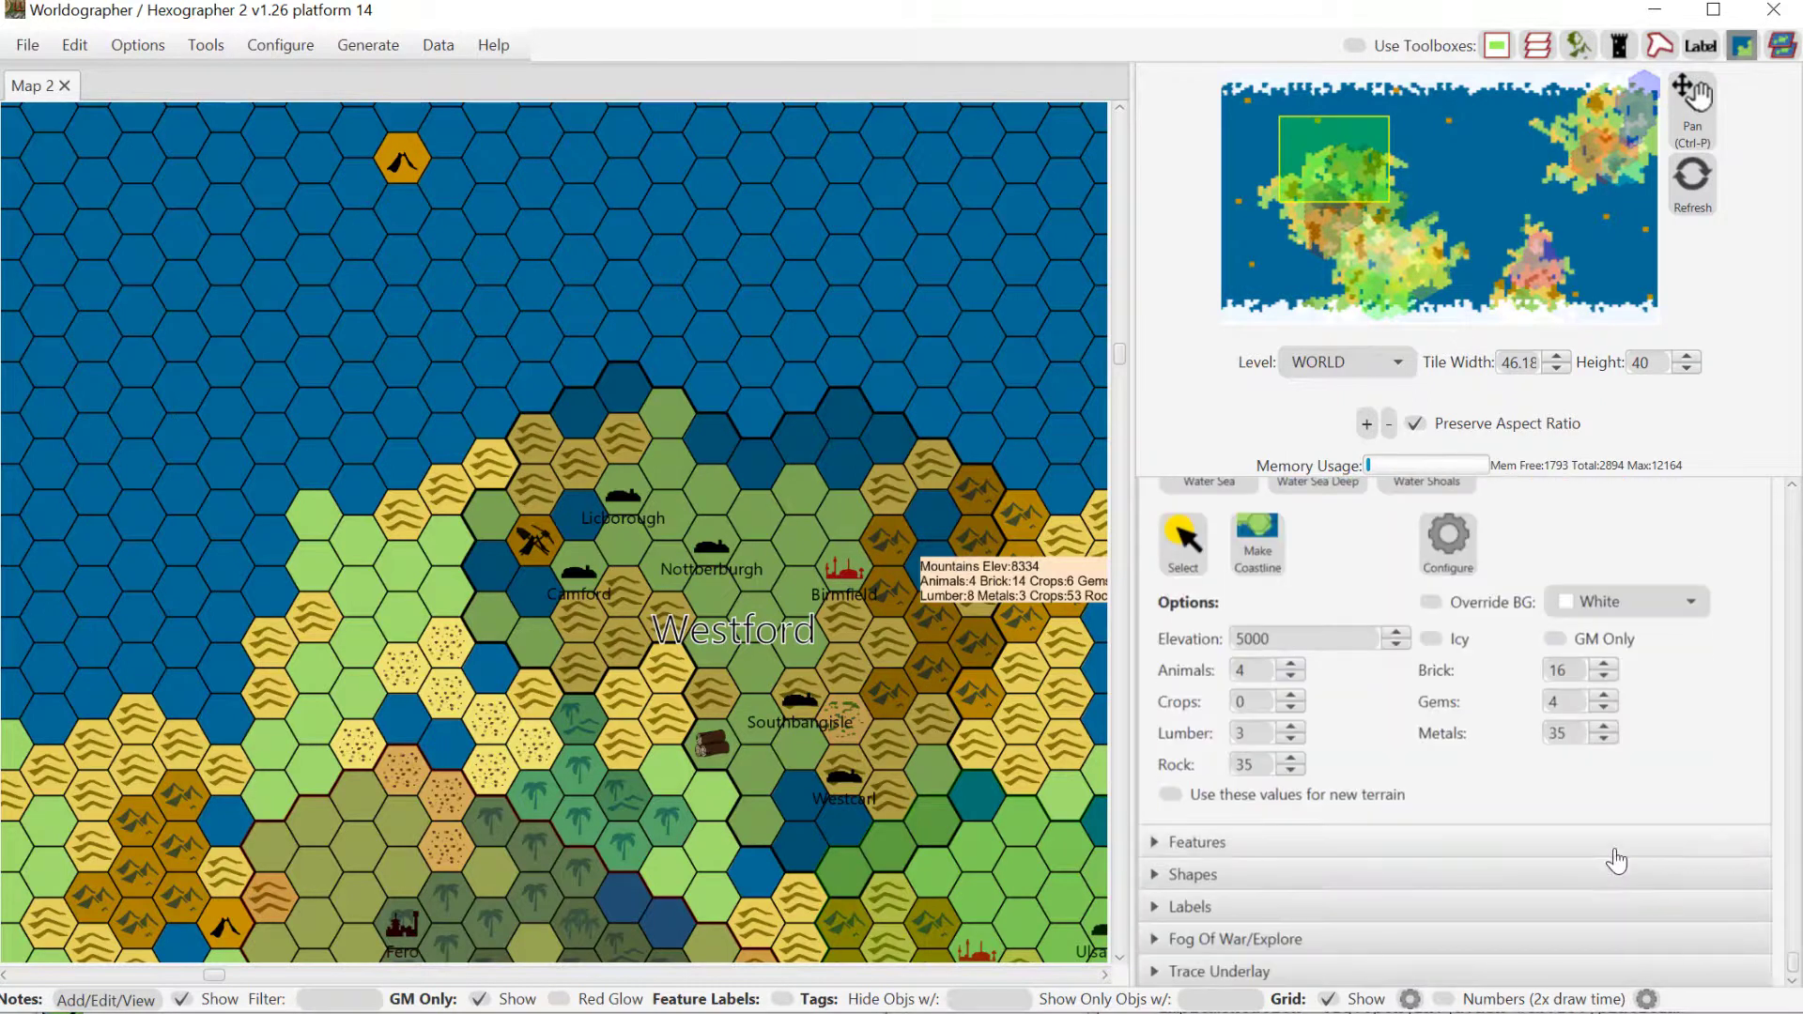
drag(1794, 878, 1794, 540)
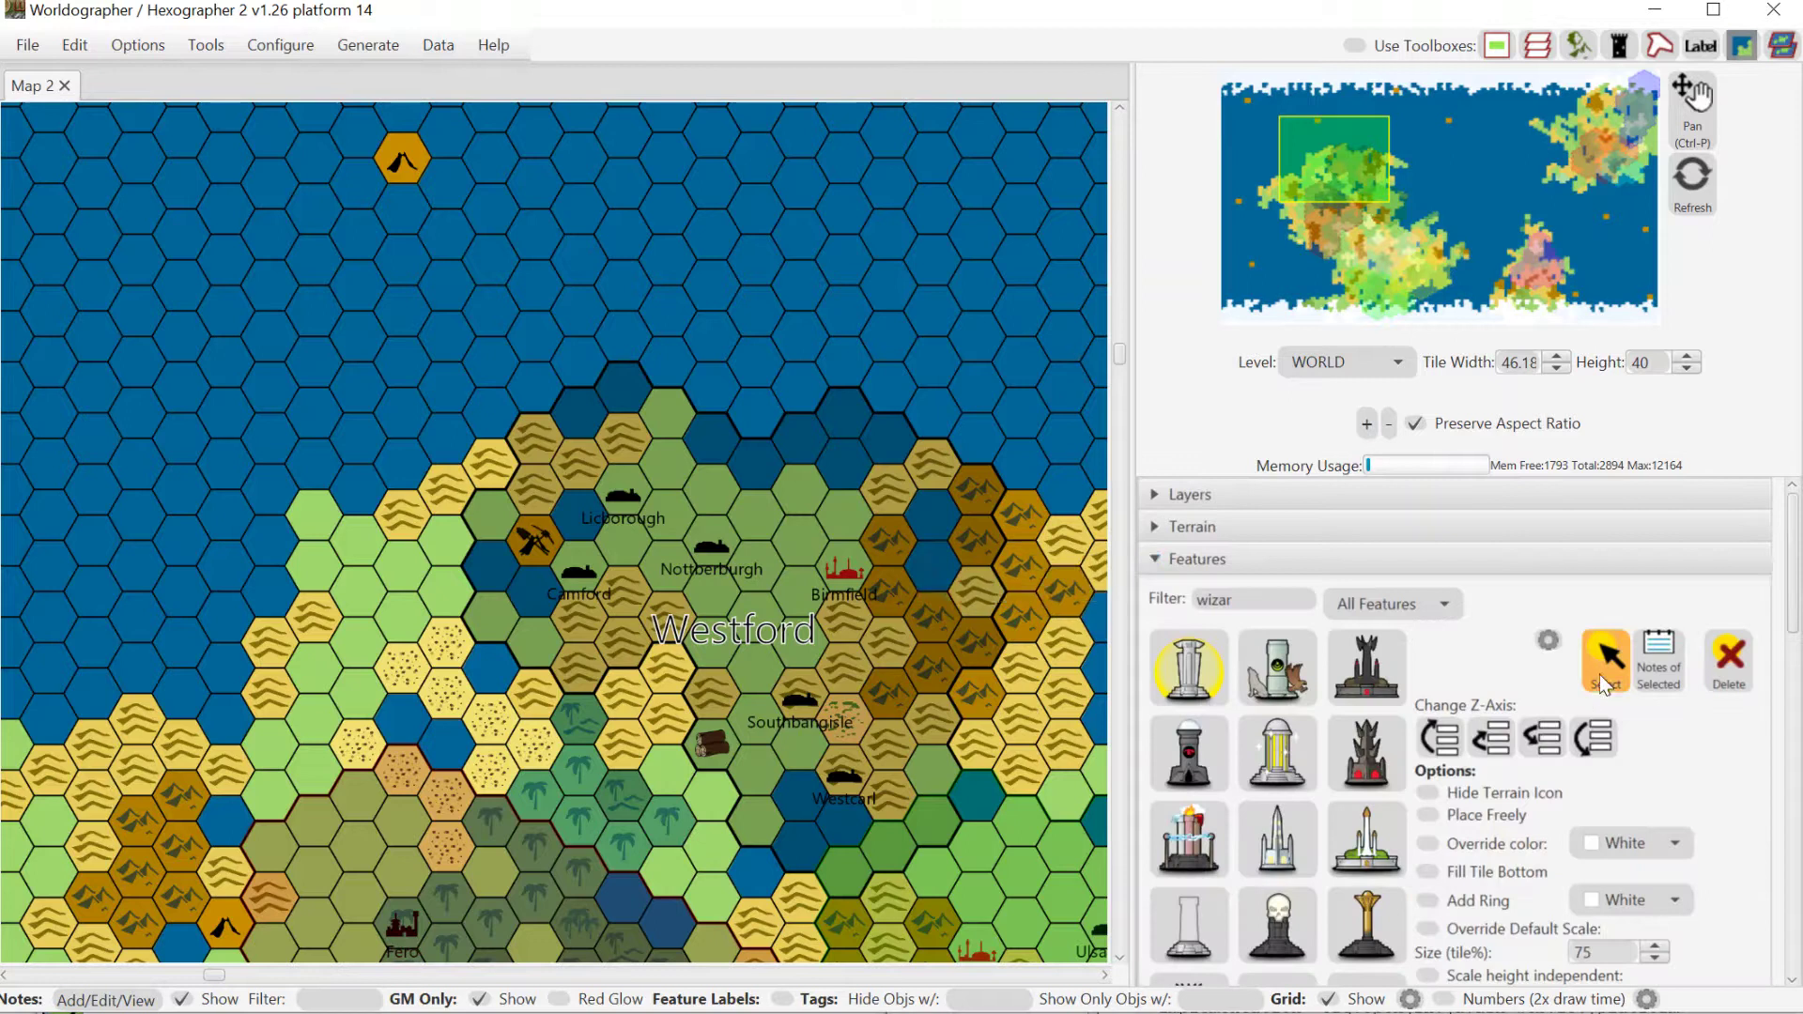
click(842, 571)
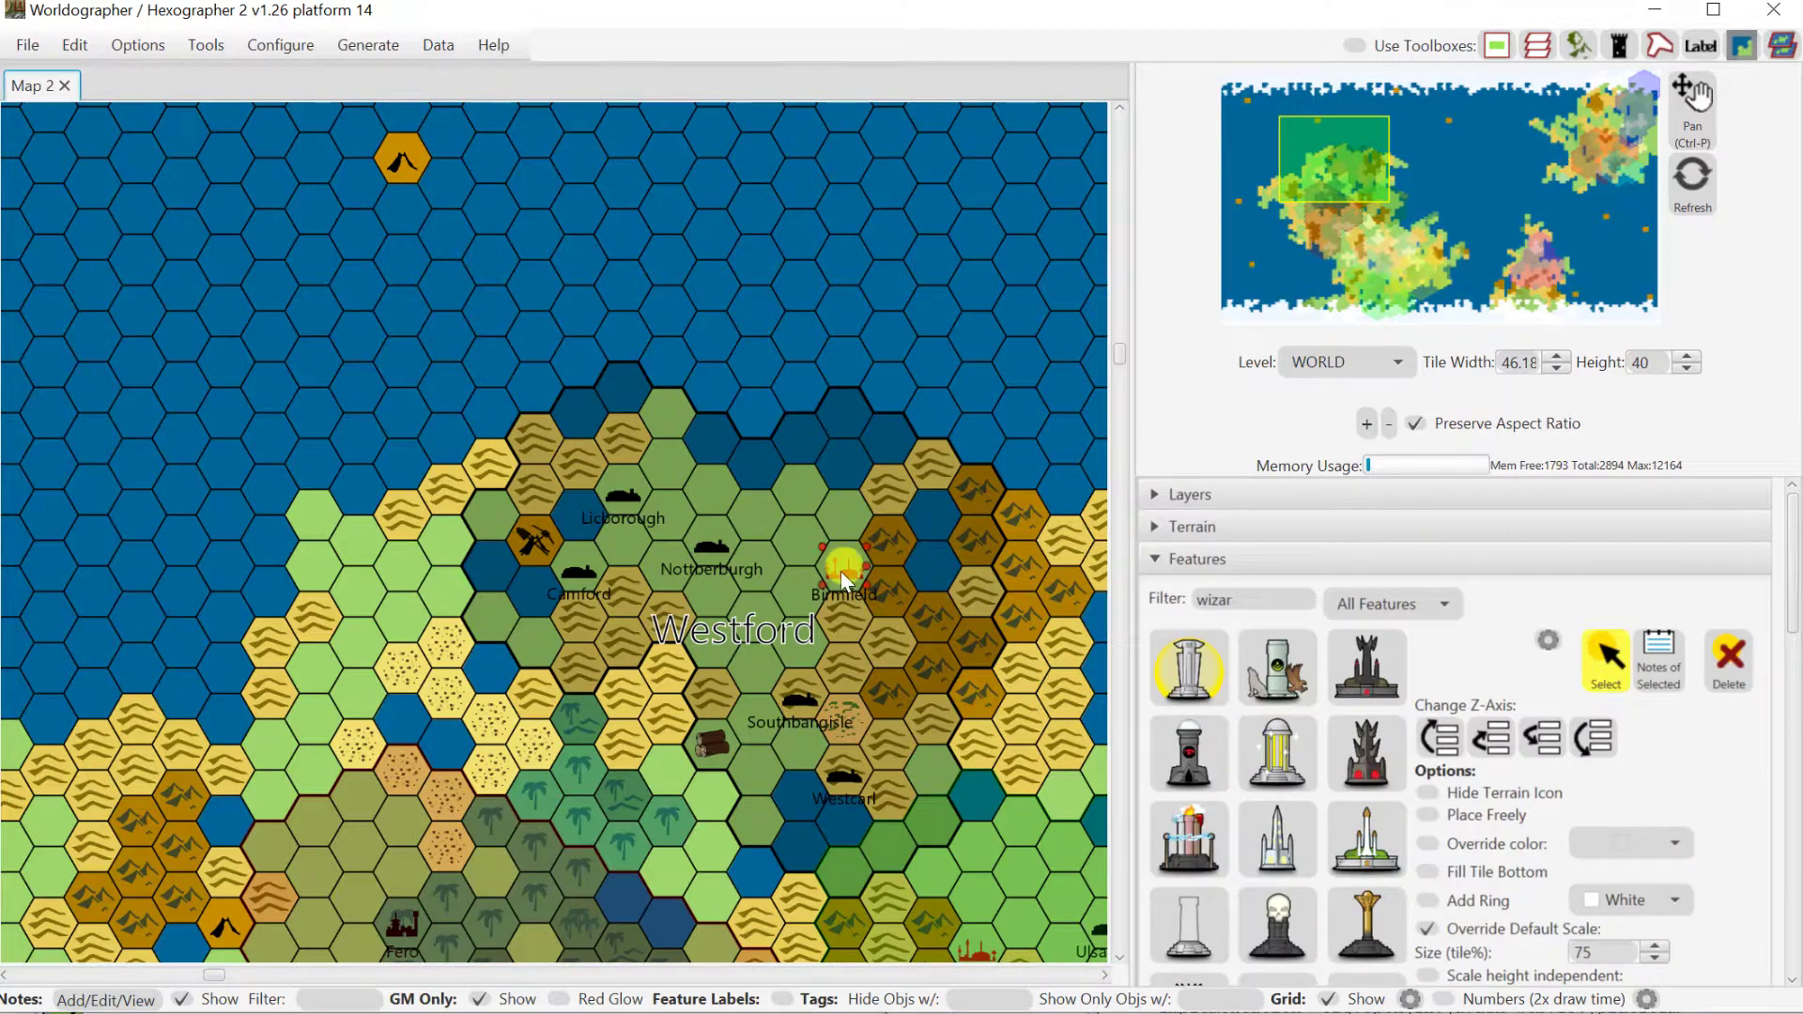
click(1661, 686)
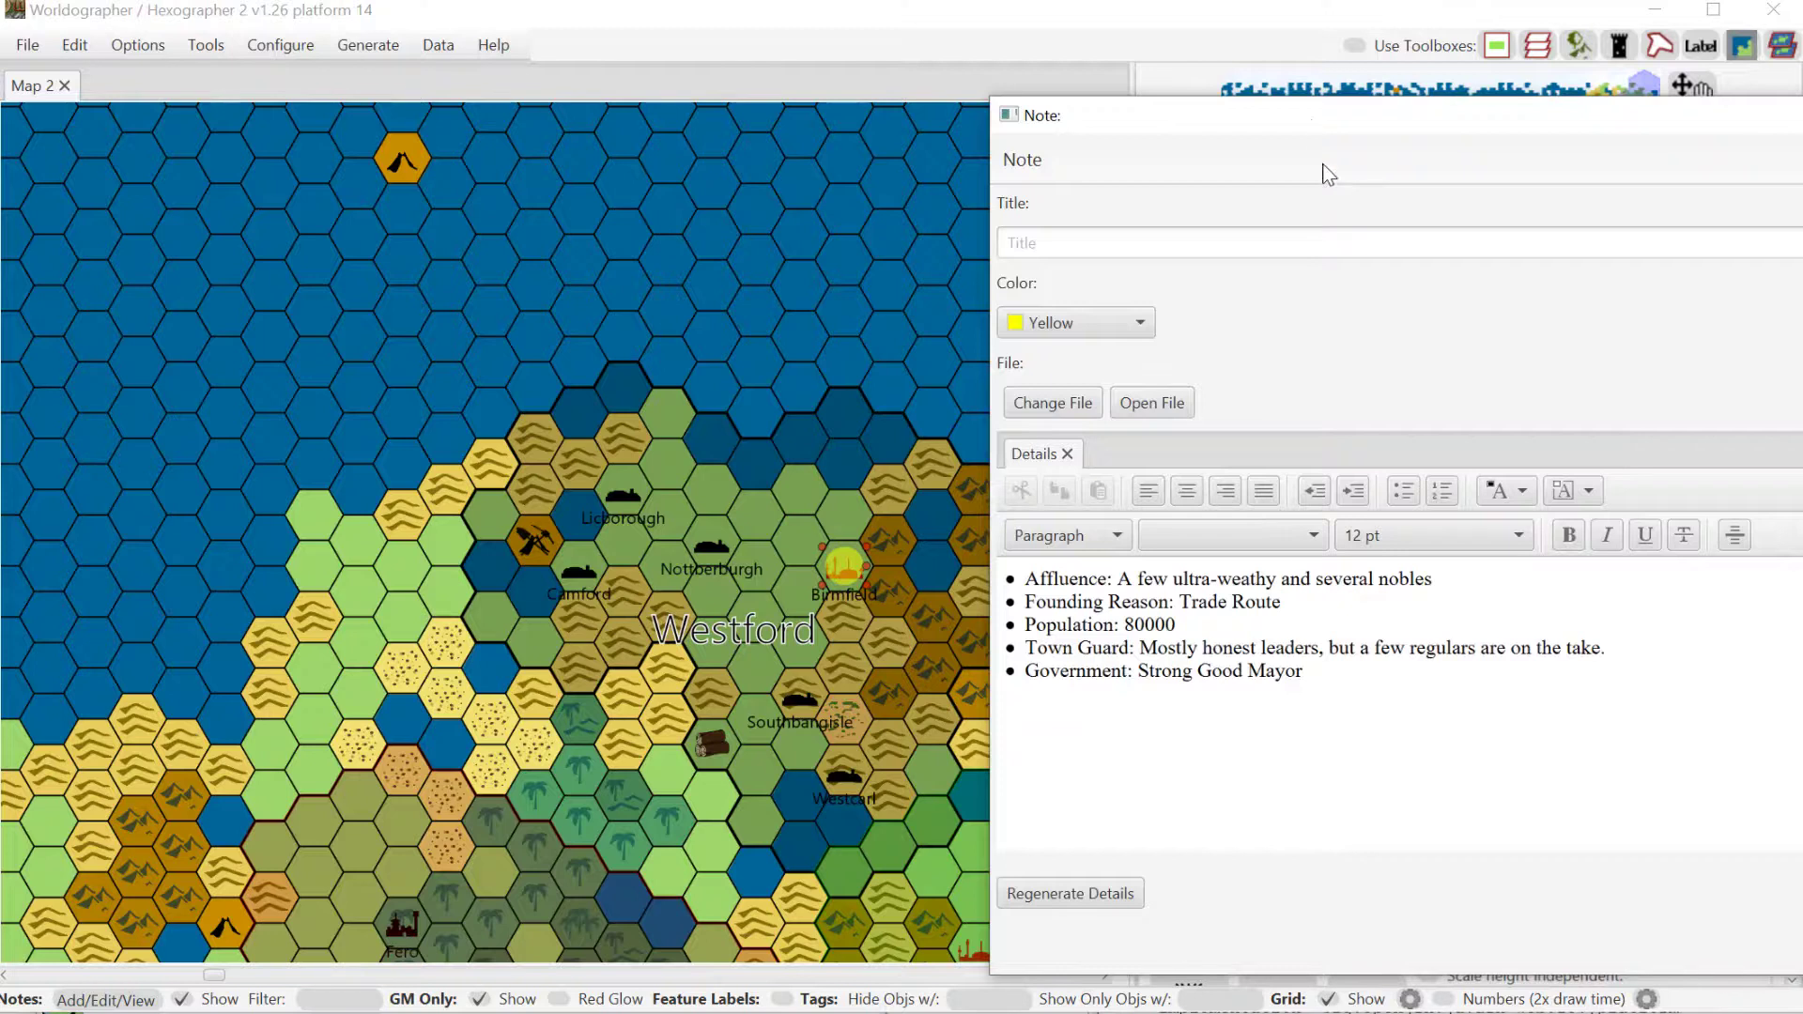
- Give the city's note the title Birmfield and save it
drag(1309, 125, 875, 111)
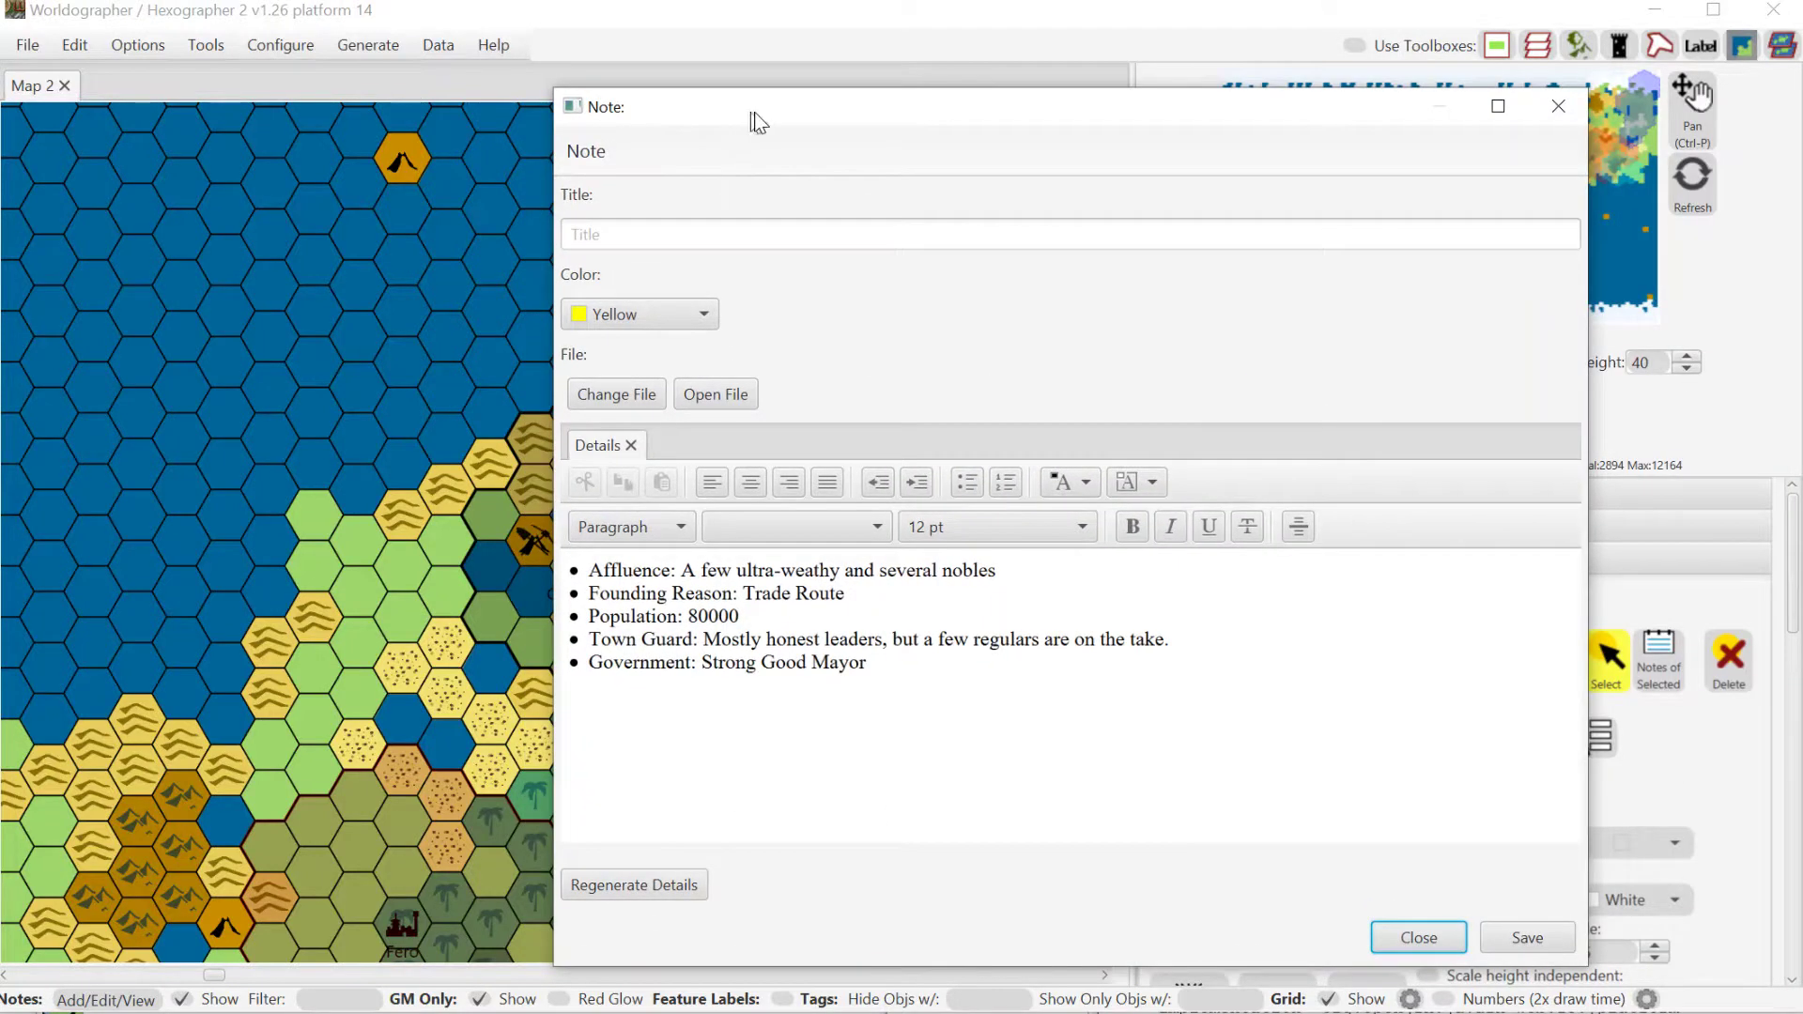
drag(747, 113, 849, 120)
click(1173, 242)
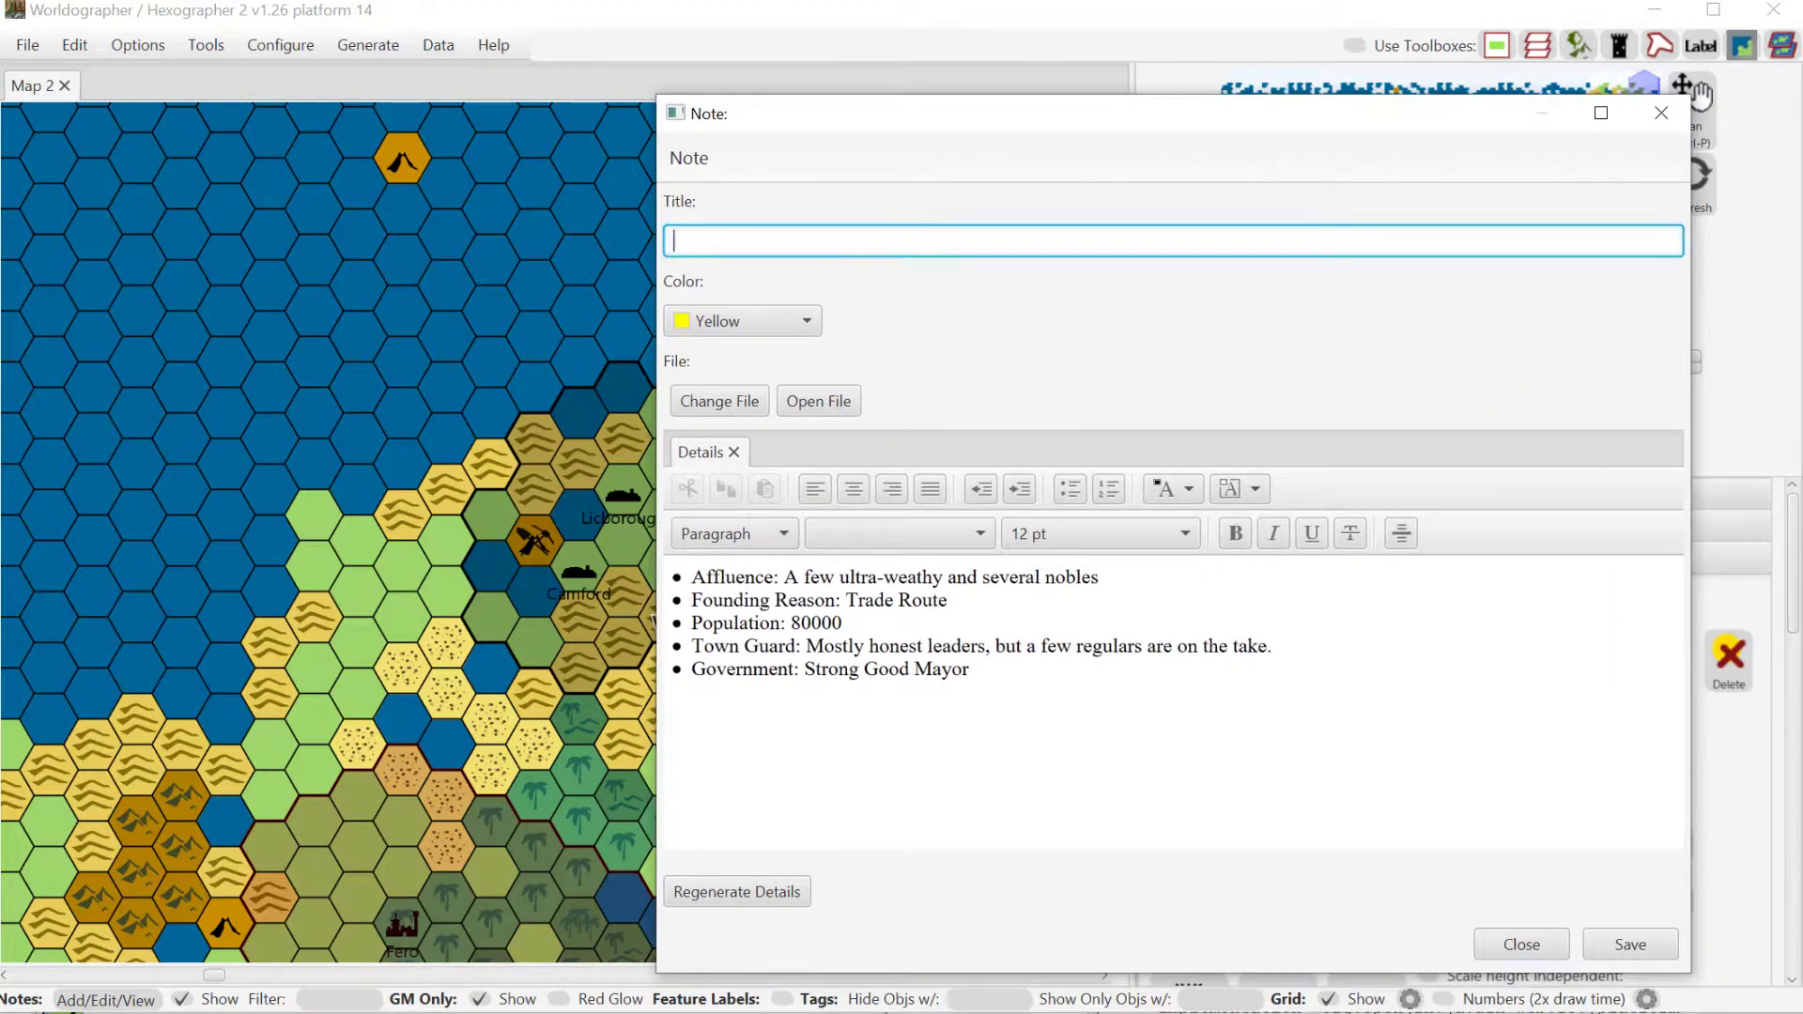
text(Birmfield)
click(1622, 945)
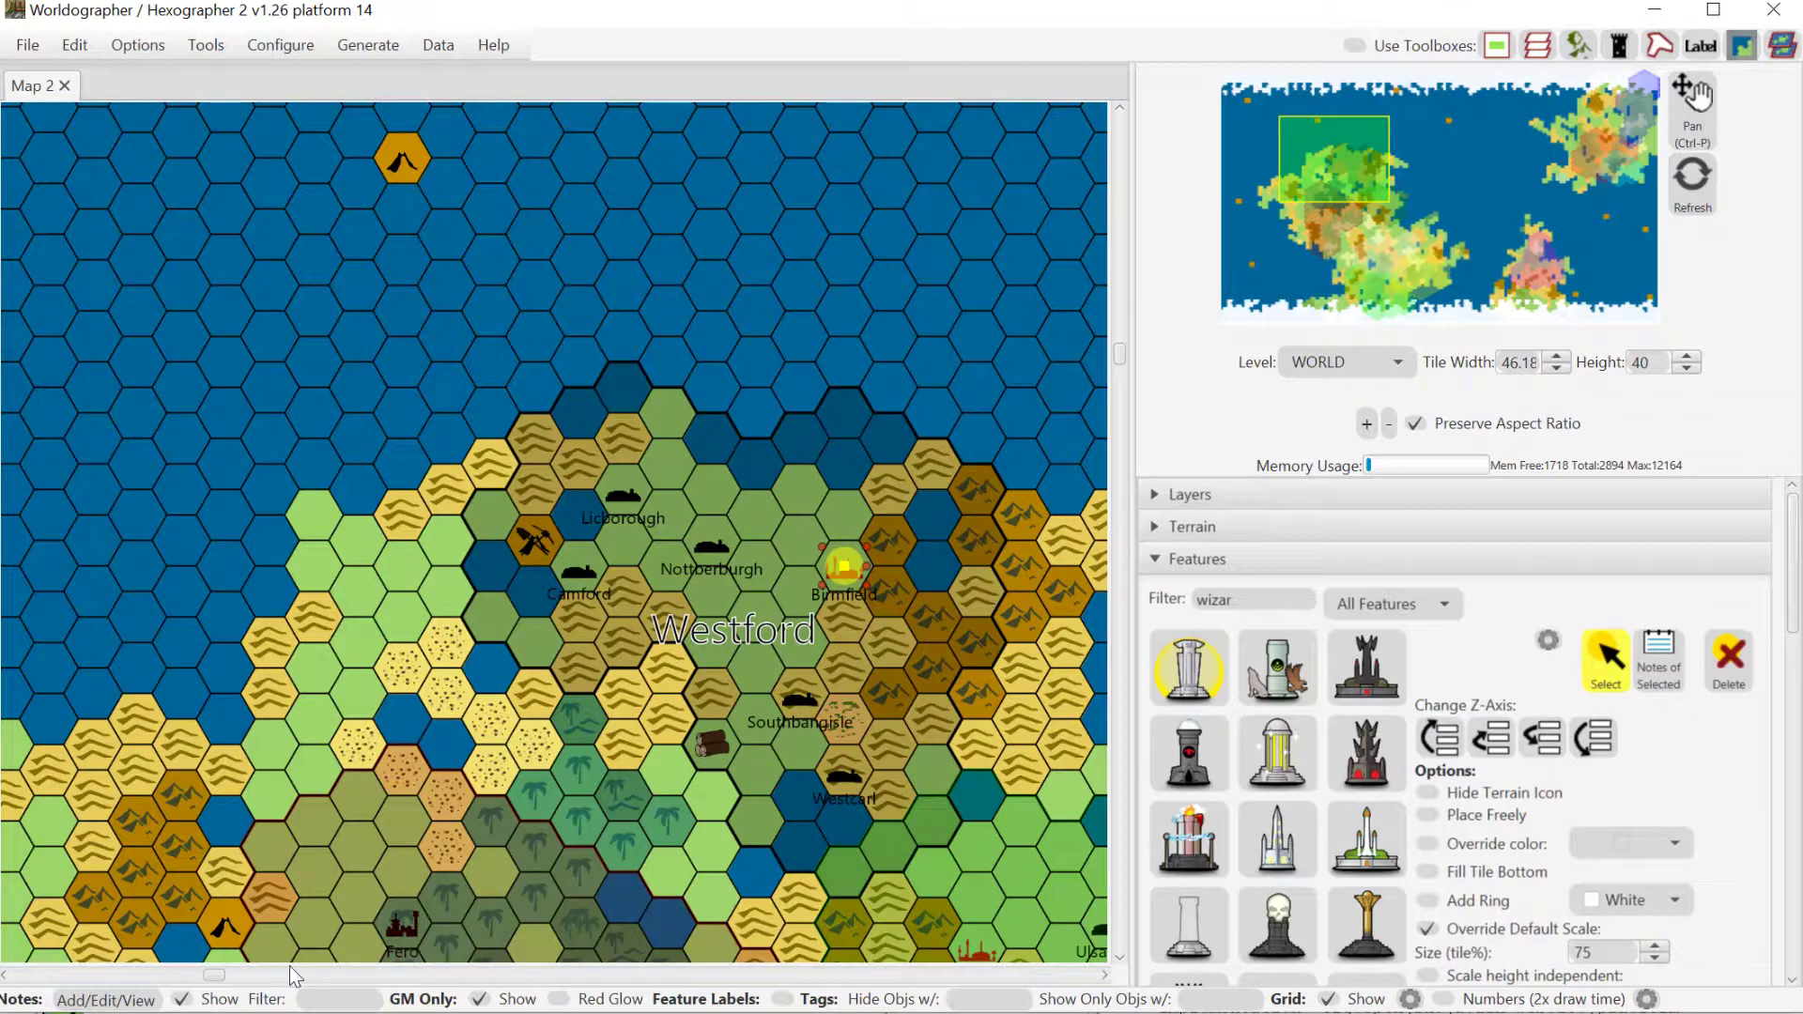
- Hide the note markers, turn off feature selection, and inspect the Birmfield city's note details on the map
click(181, 1000)
click(1608, 668)
click(930, 620)
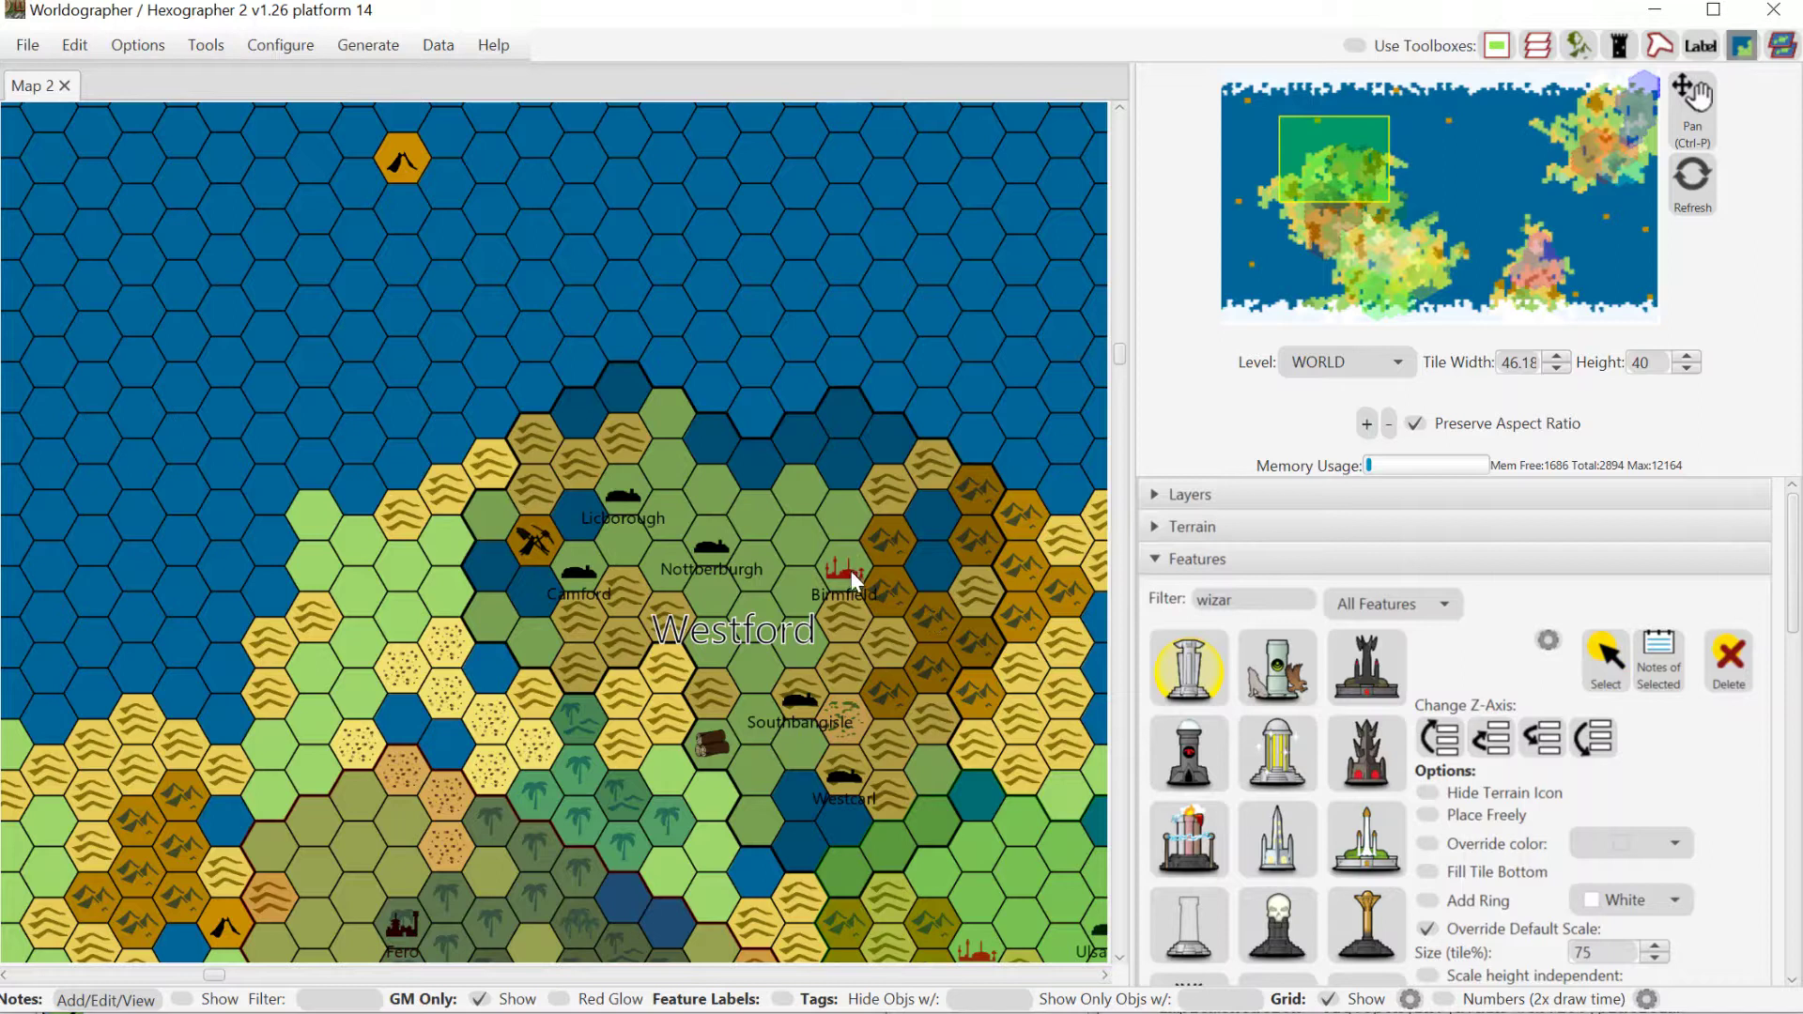
mouse_move(851, 575)
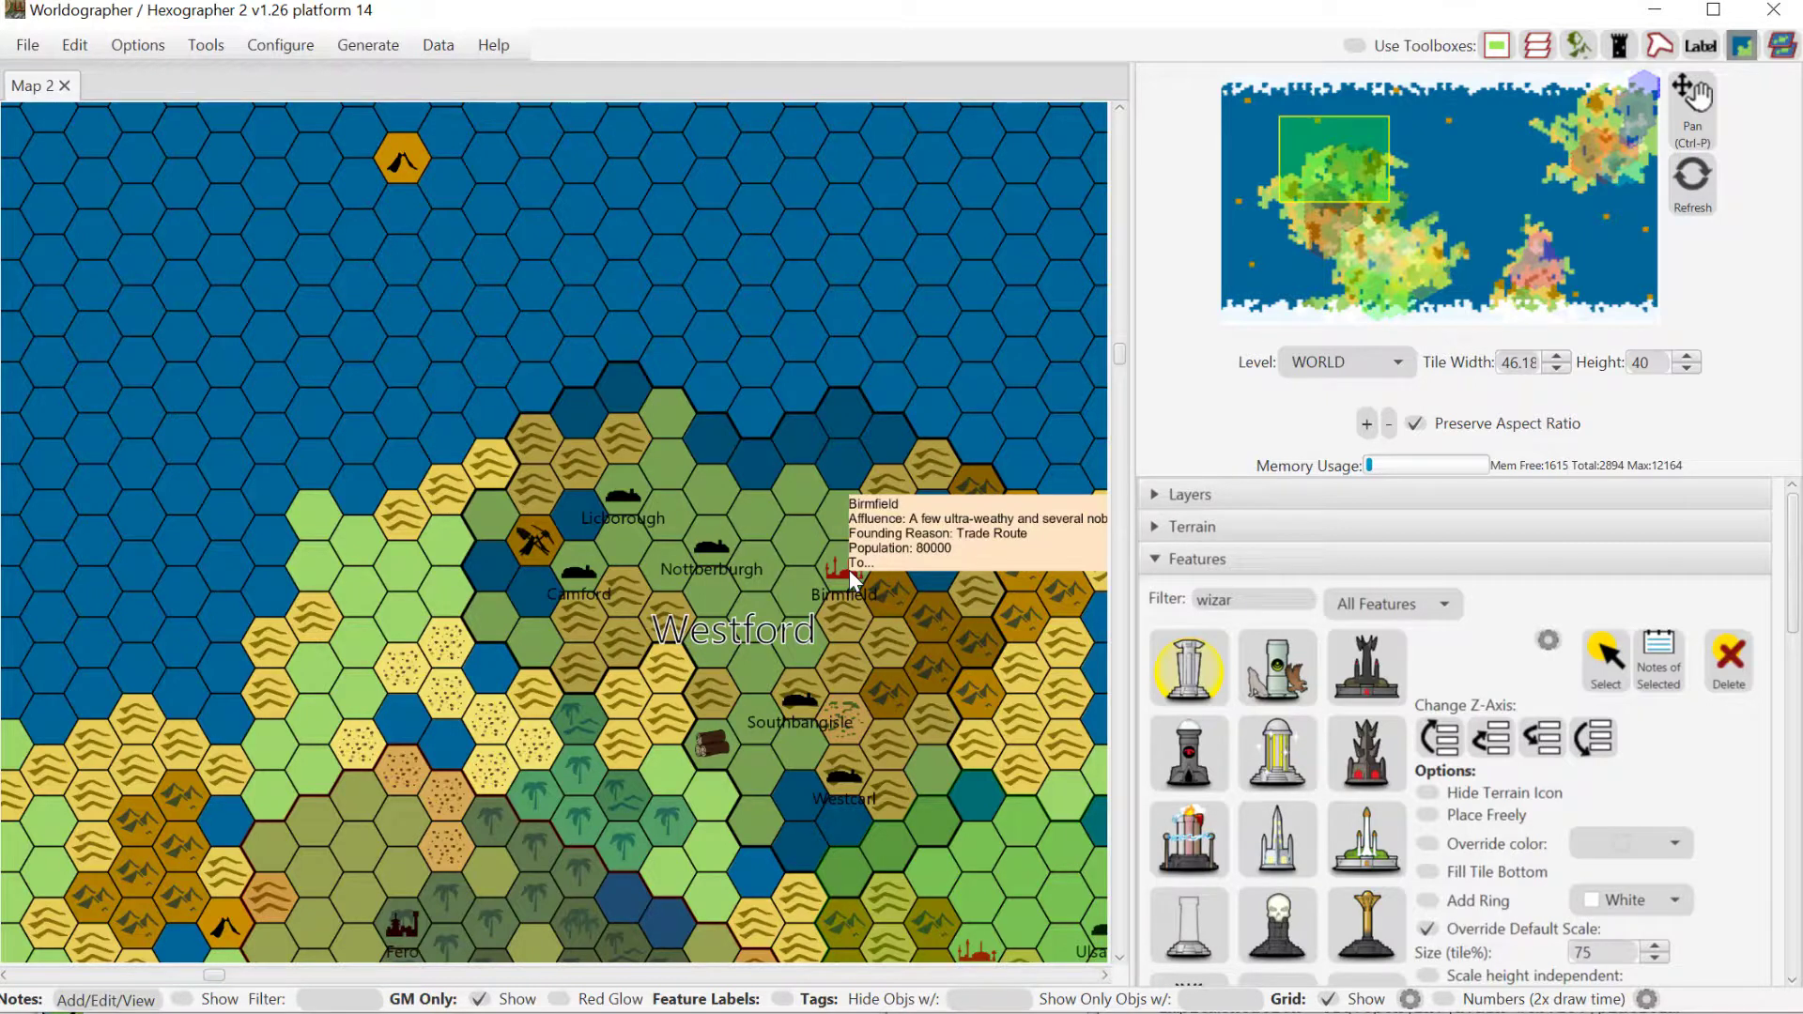
- Add a note titled Lost City with the details "My description" on the sandy tile southwest of Westford
click(123, 1008)
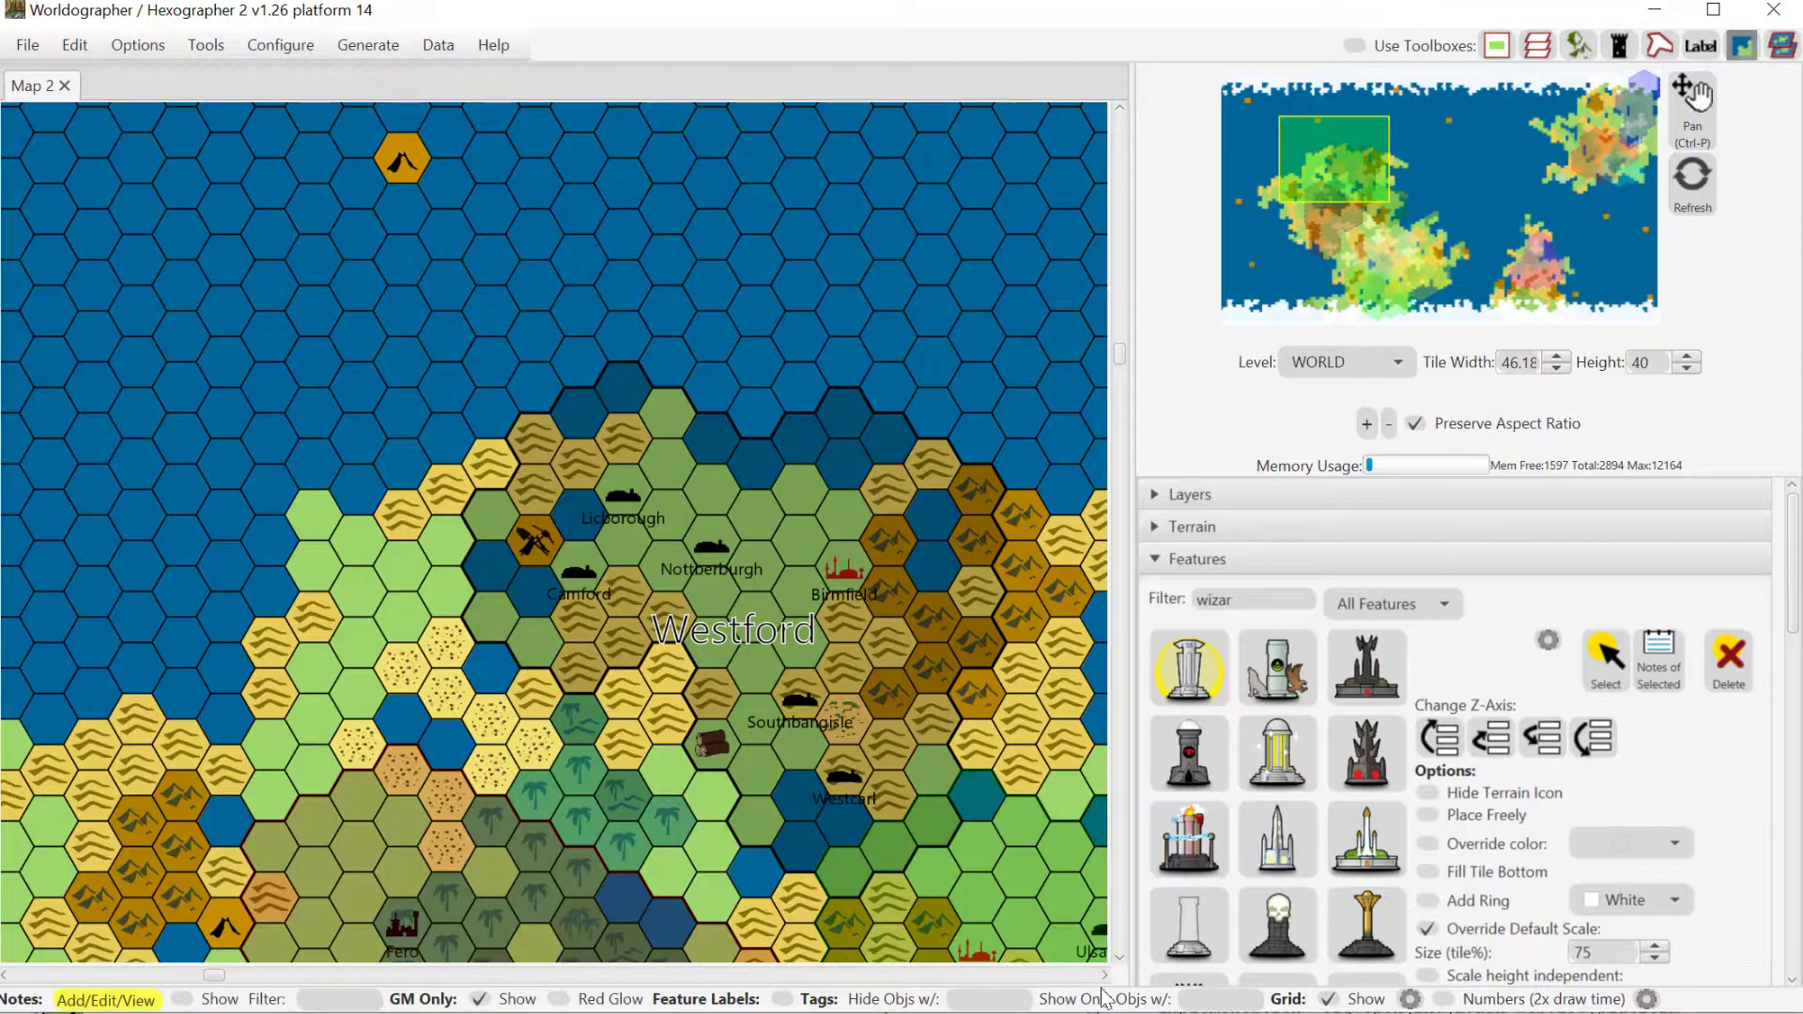
click(505, 744)
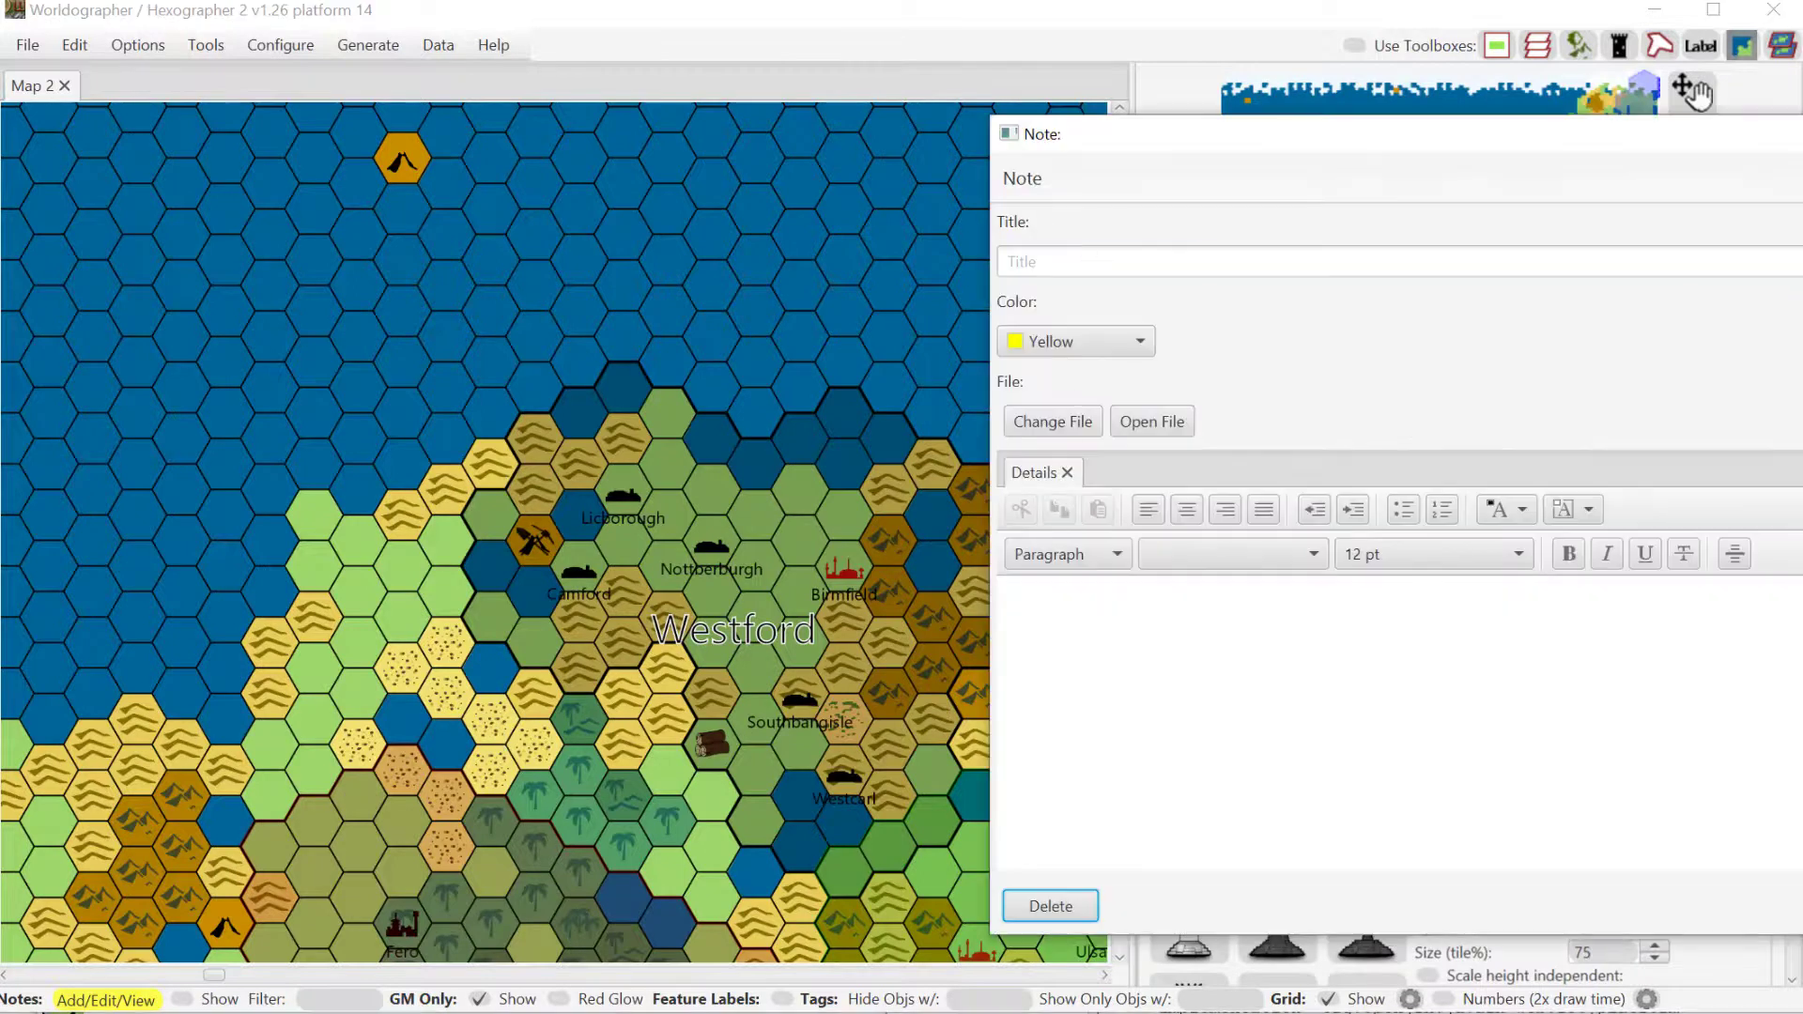
click(1033, 261)
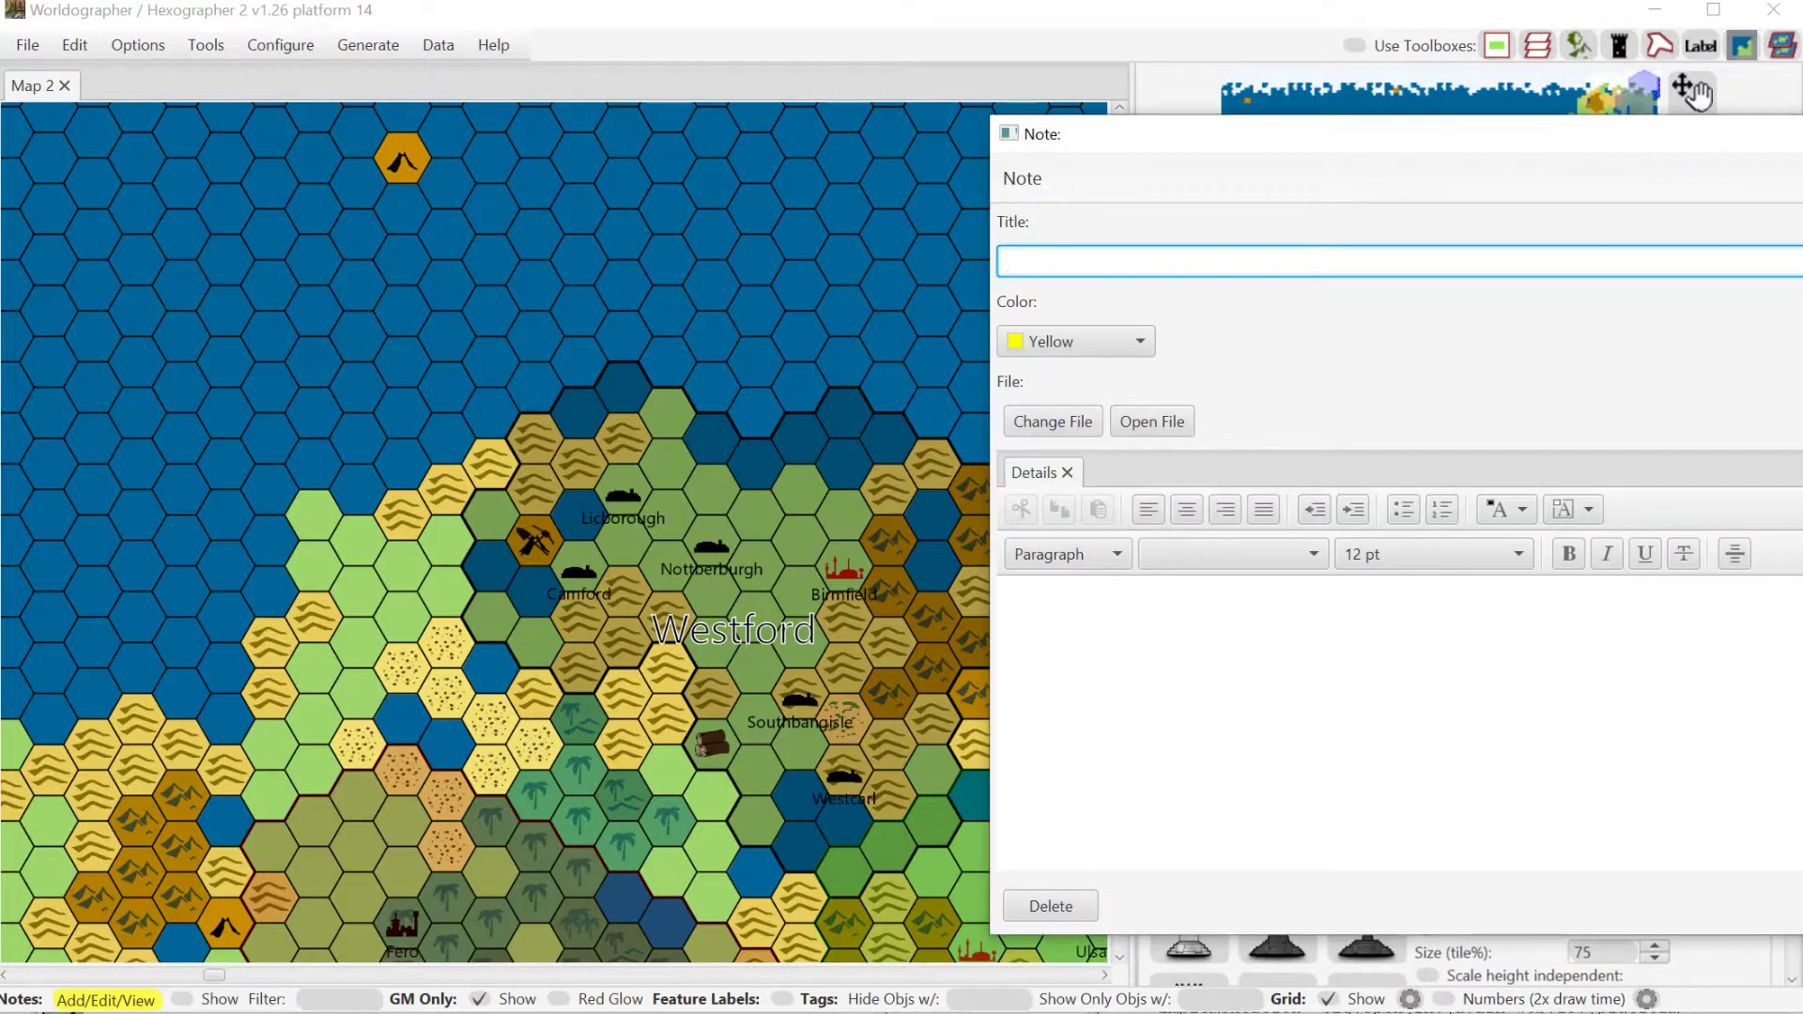
text(Lost City)
click(1008, 598)
text(My d)
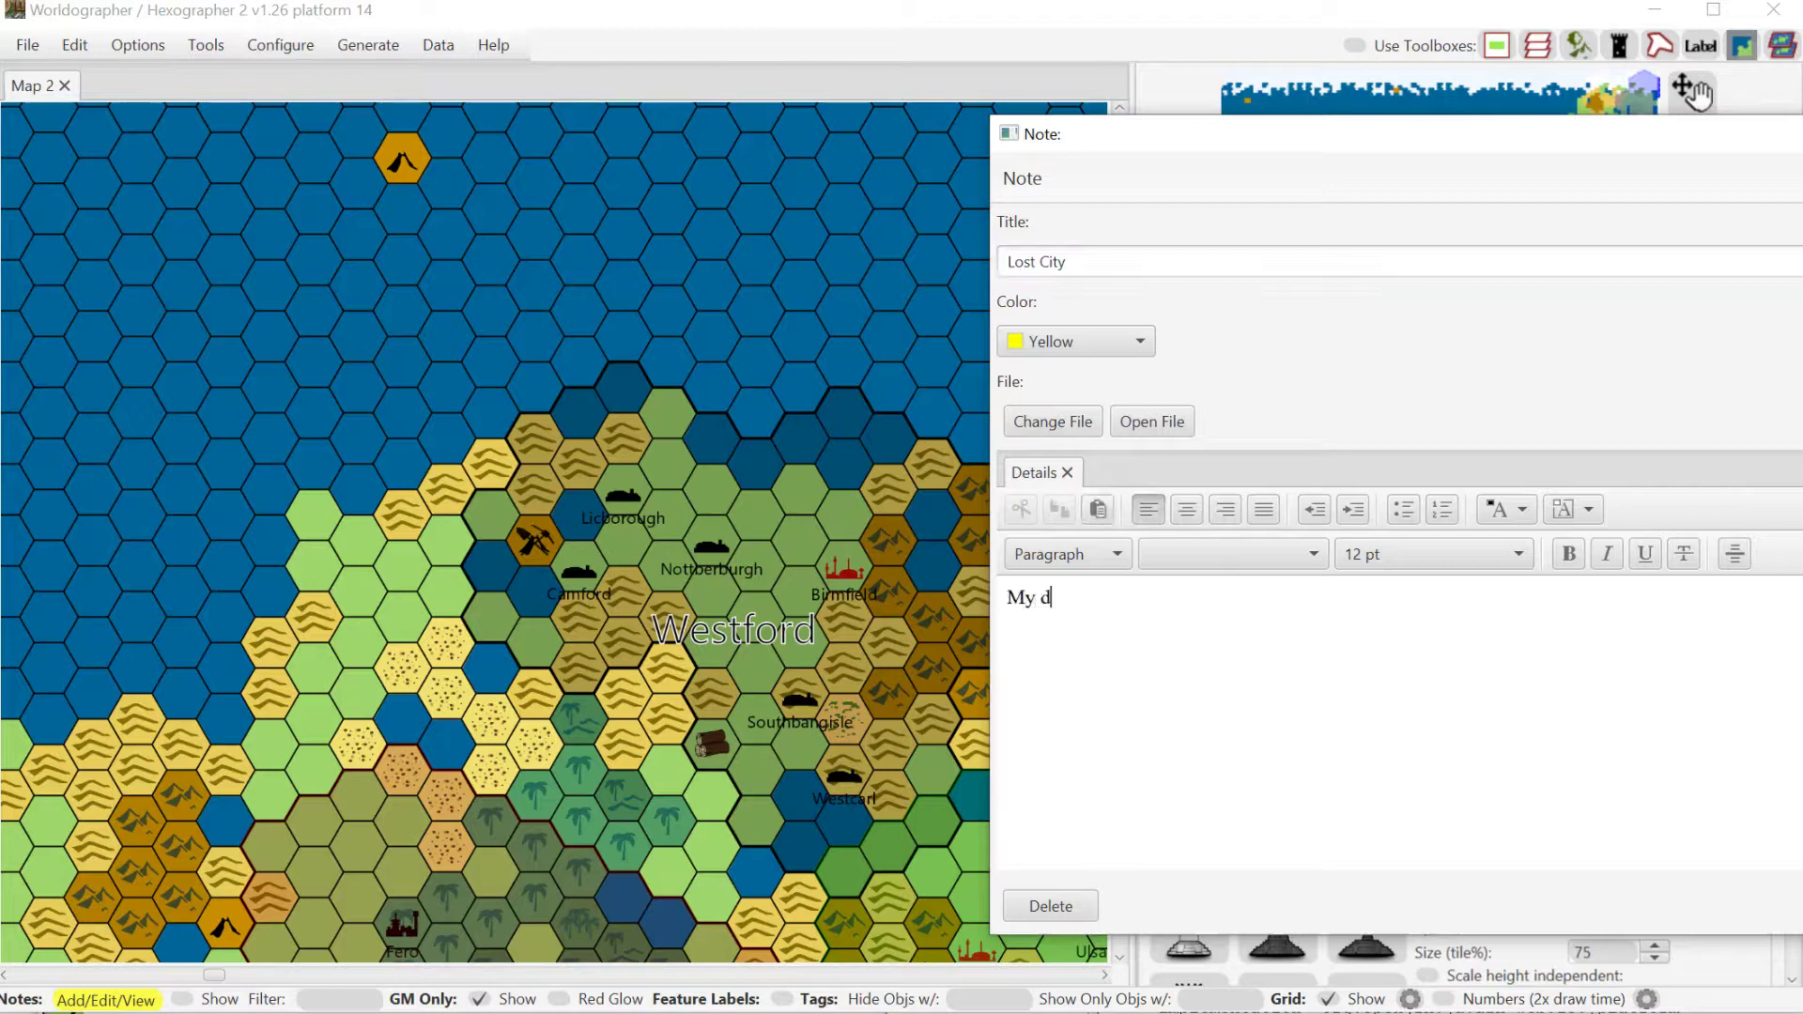
text(escription)
click(380, 887)
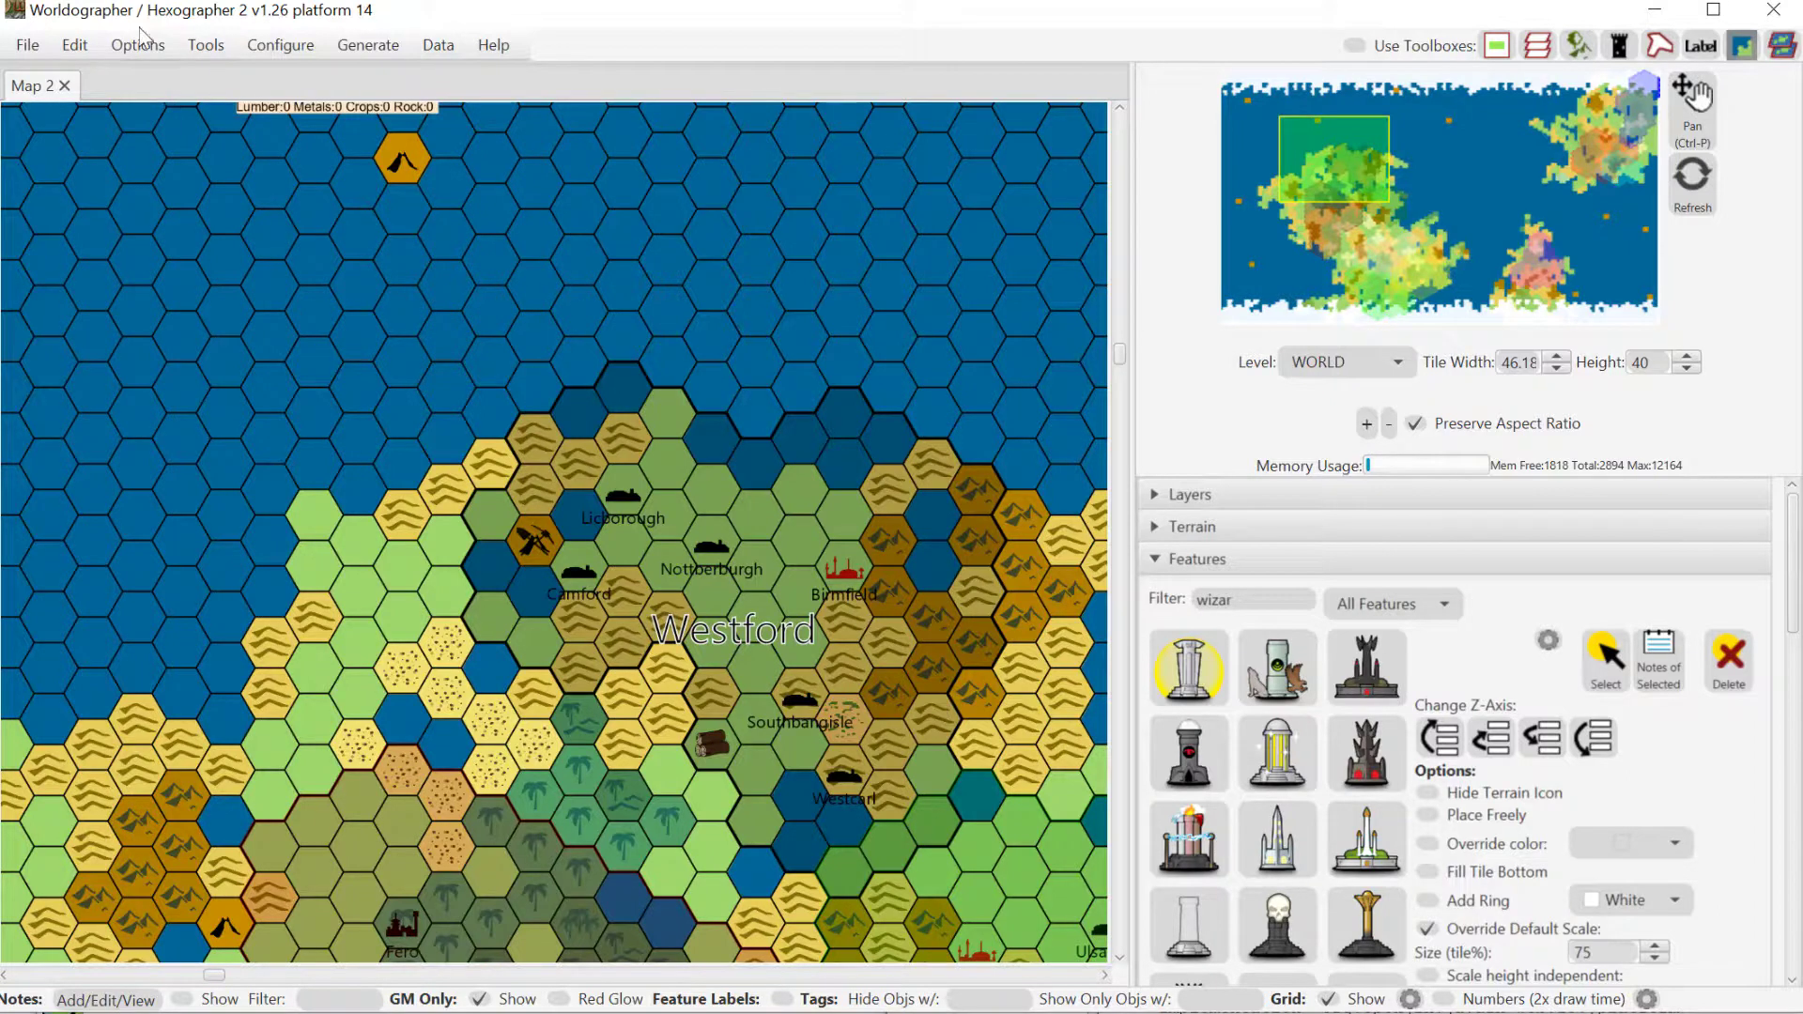
- Turn off Show Details on Hover and switch from the Features tools to the Shapes tools
click(142, 66)
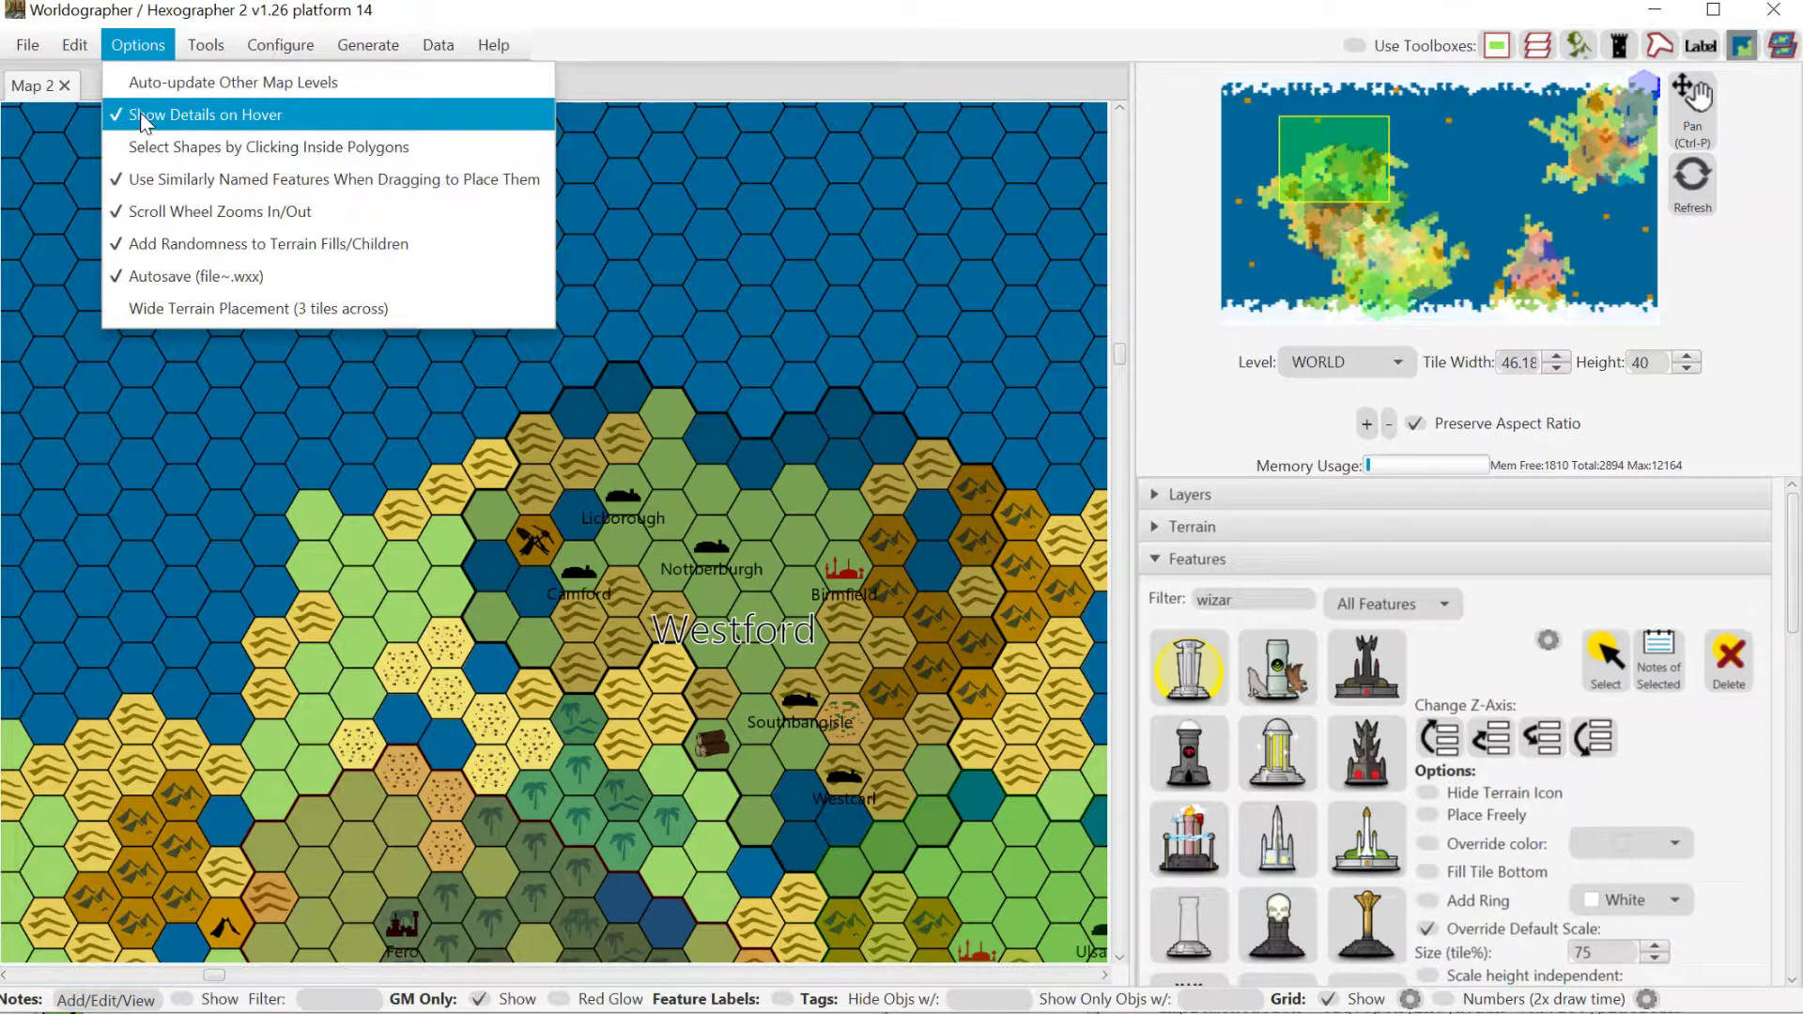
click(144, 120)
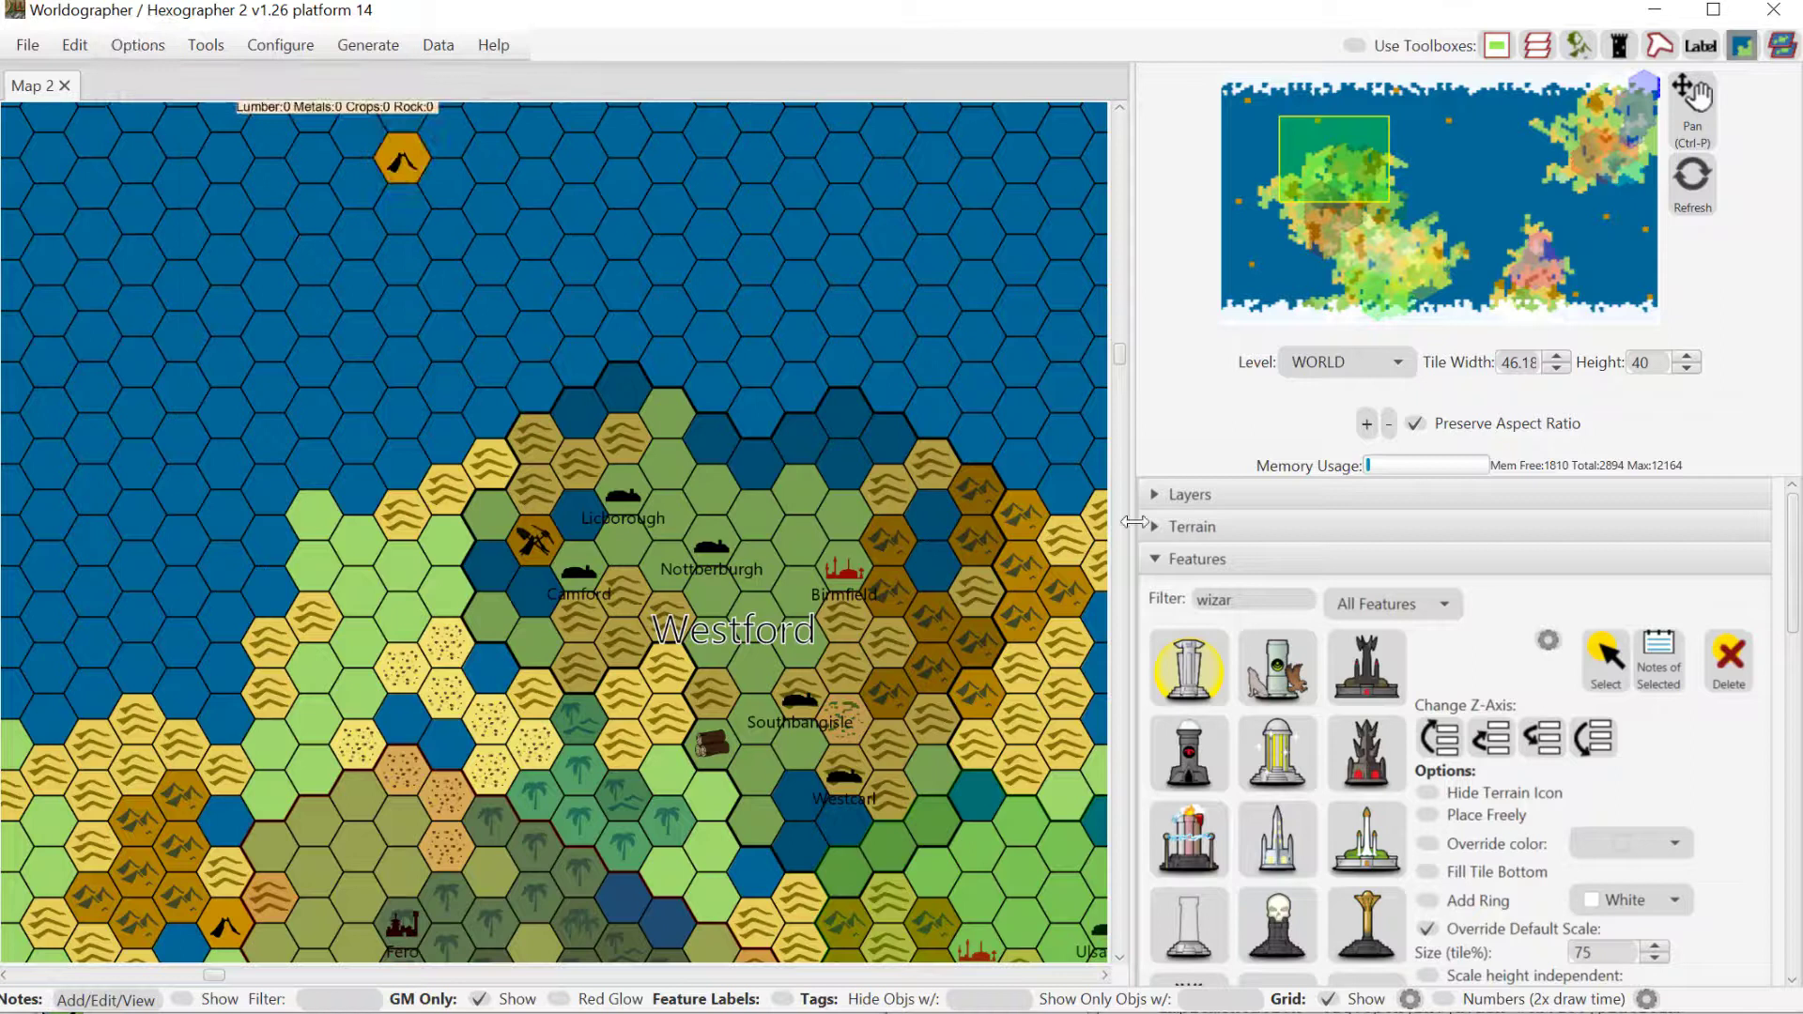
click(1178, 568)
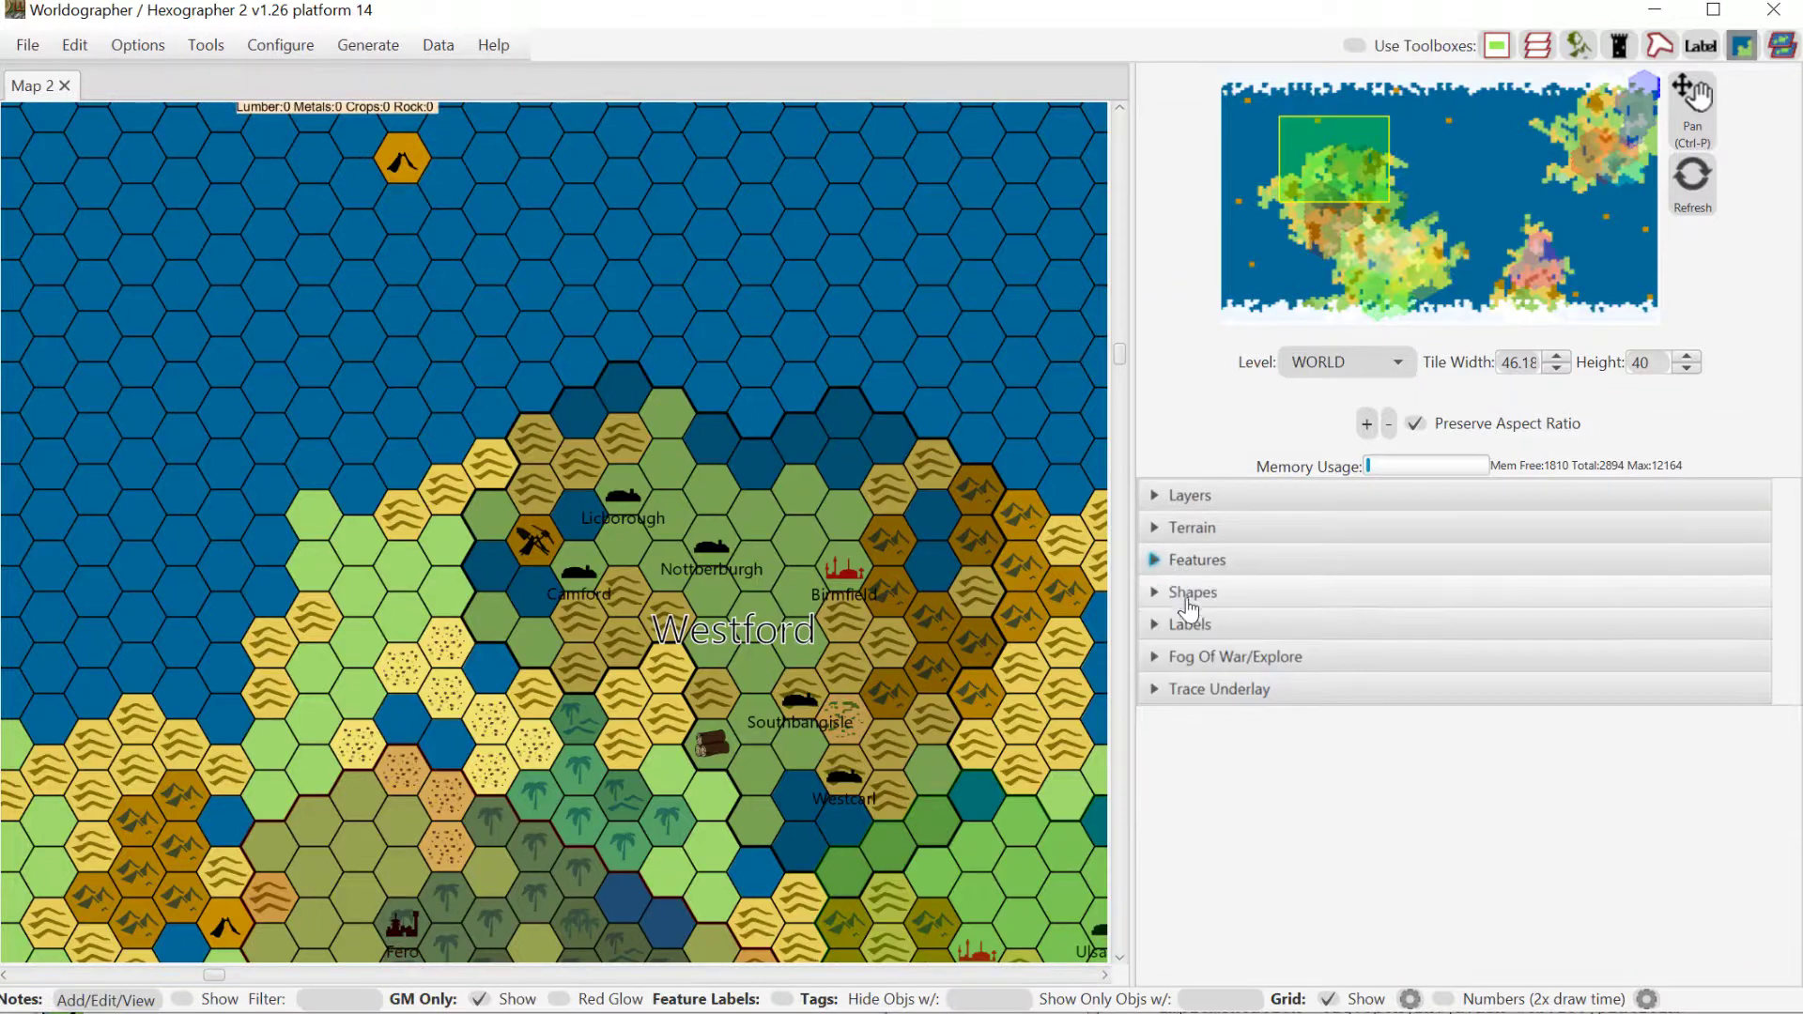
click(1187, 601)
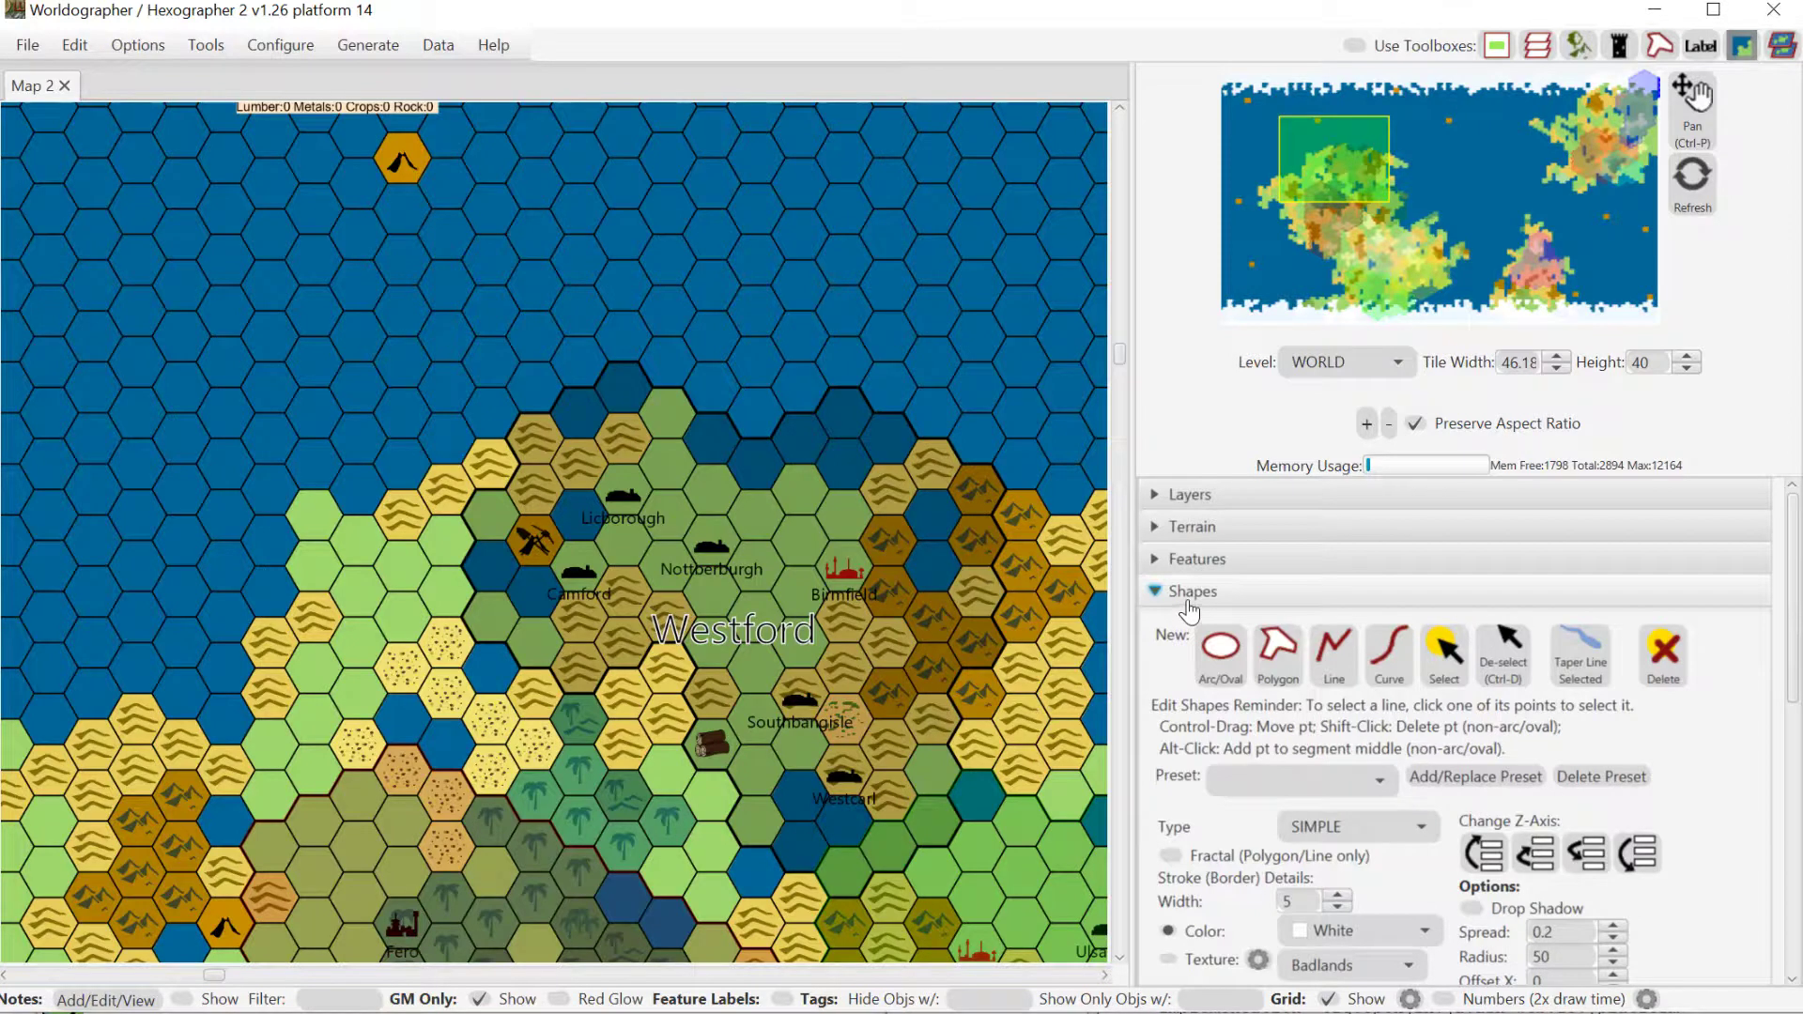
- Generate rivers on the world map and examine their courses around Isethnaes and Thenuhm
click(389, 52)
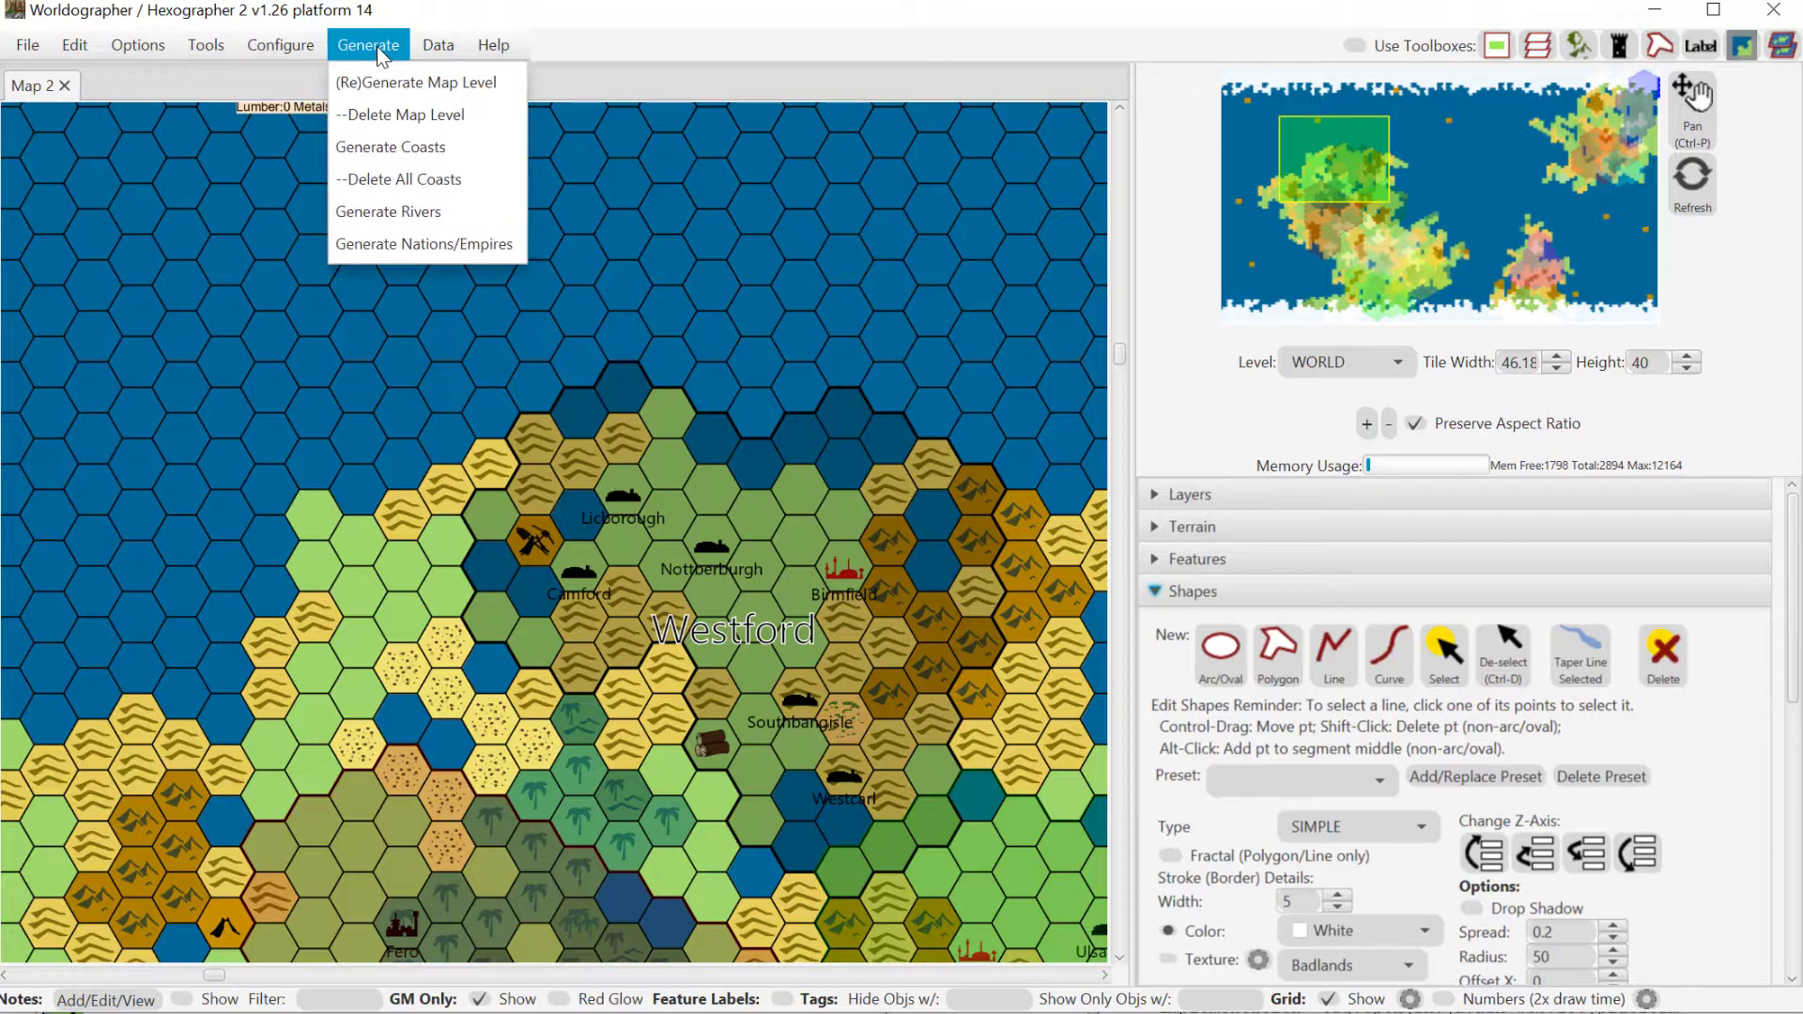
click(394, 213)
click(1497, 481)
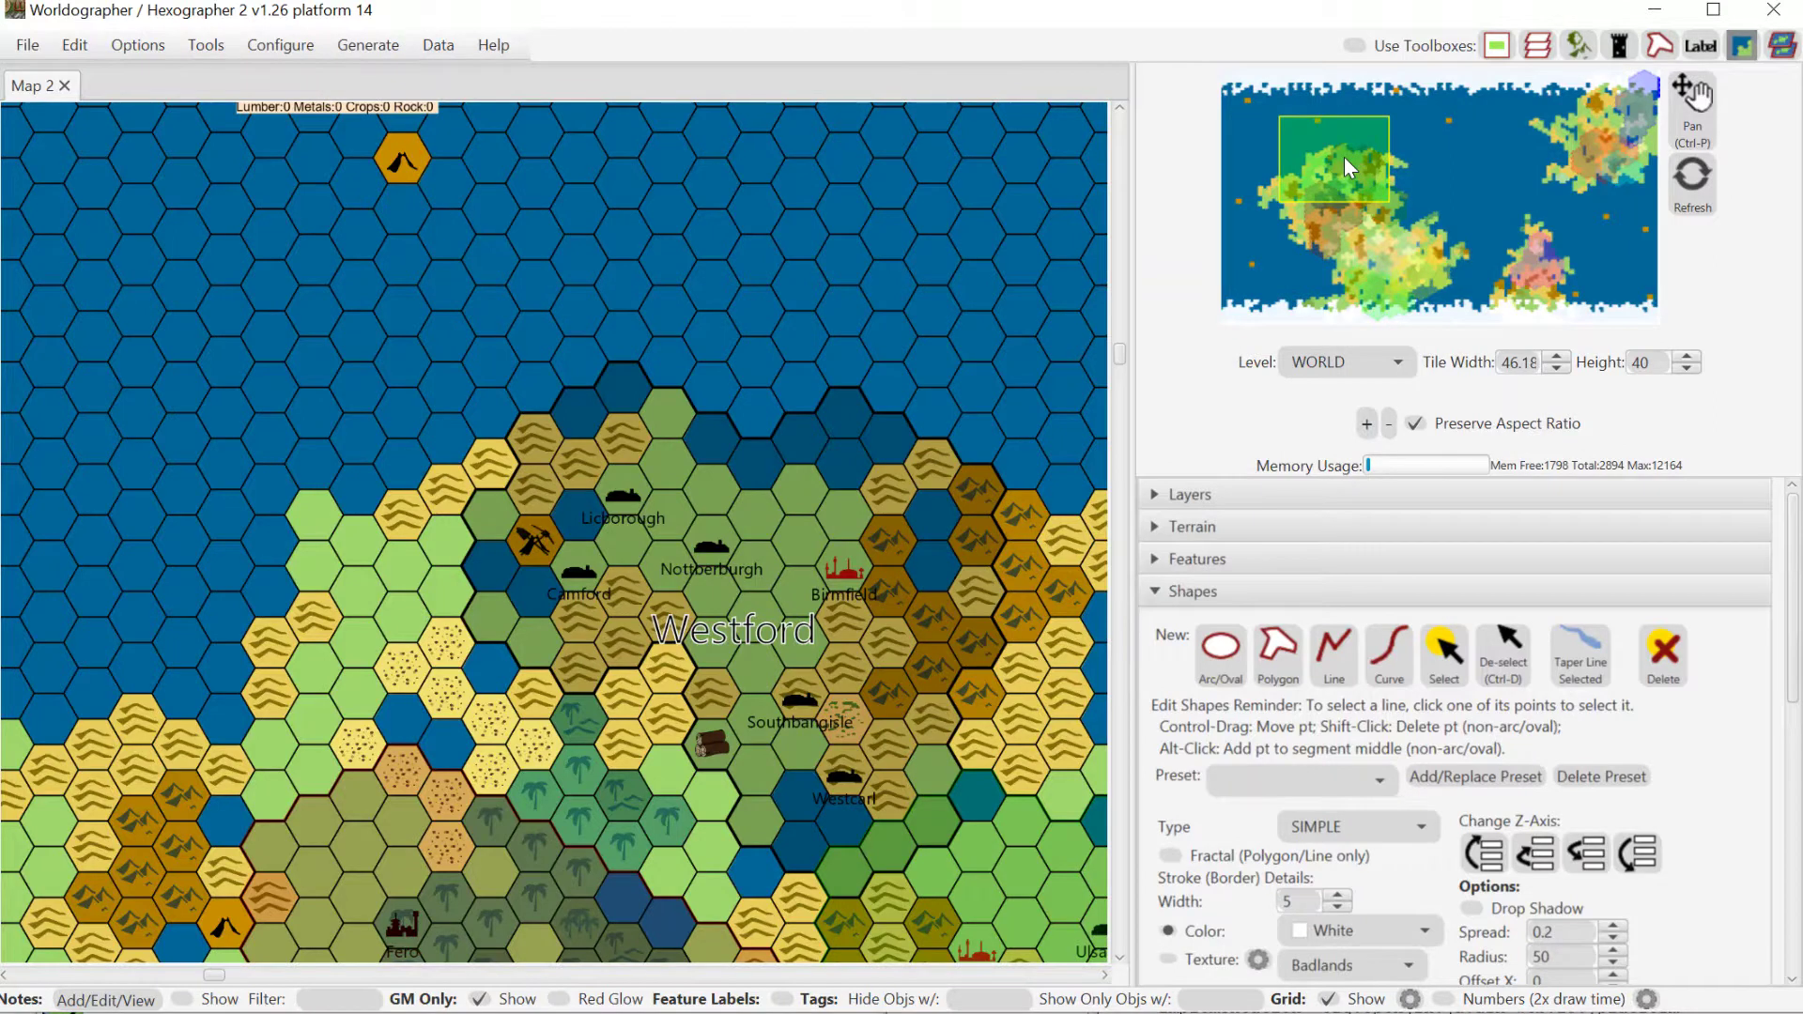
mouse_move(1344, 157)
mouse_down()
mouse_move(1345, 203)
mouse_move(1396, 217)
mouse_move(1361, 240)
mouse_move(1384, 253)
mouse_up()
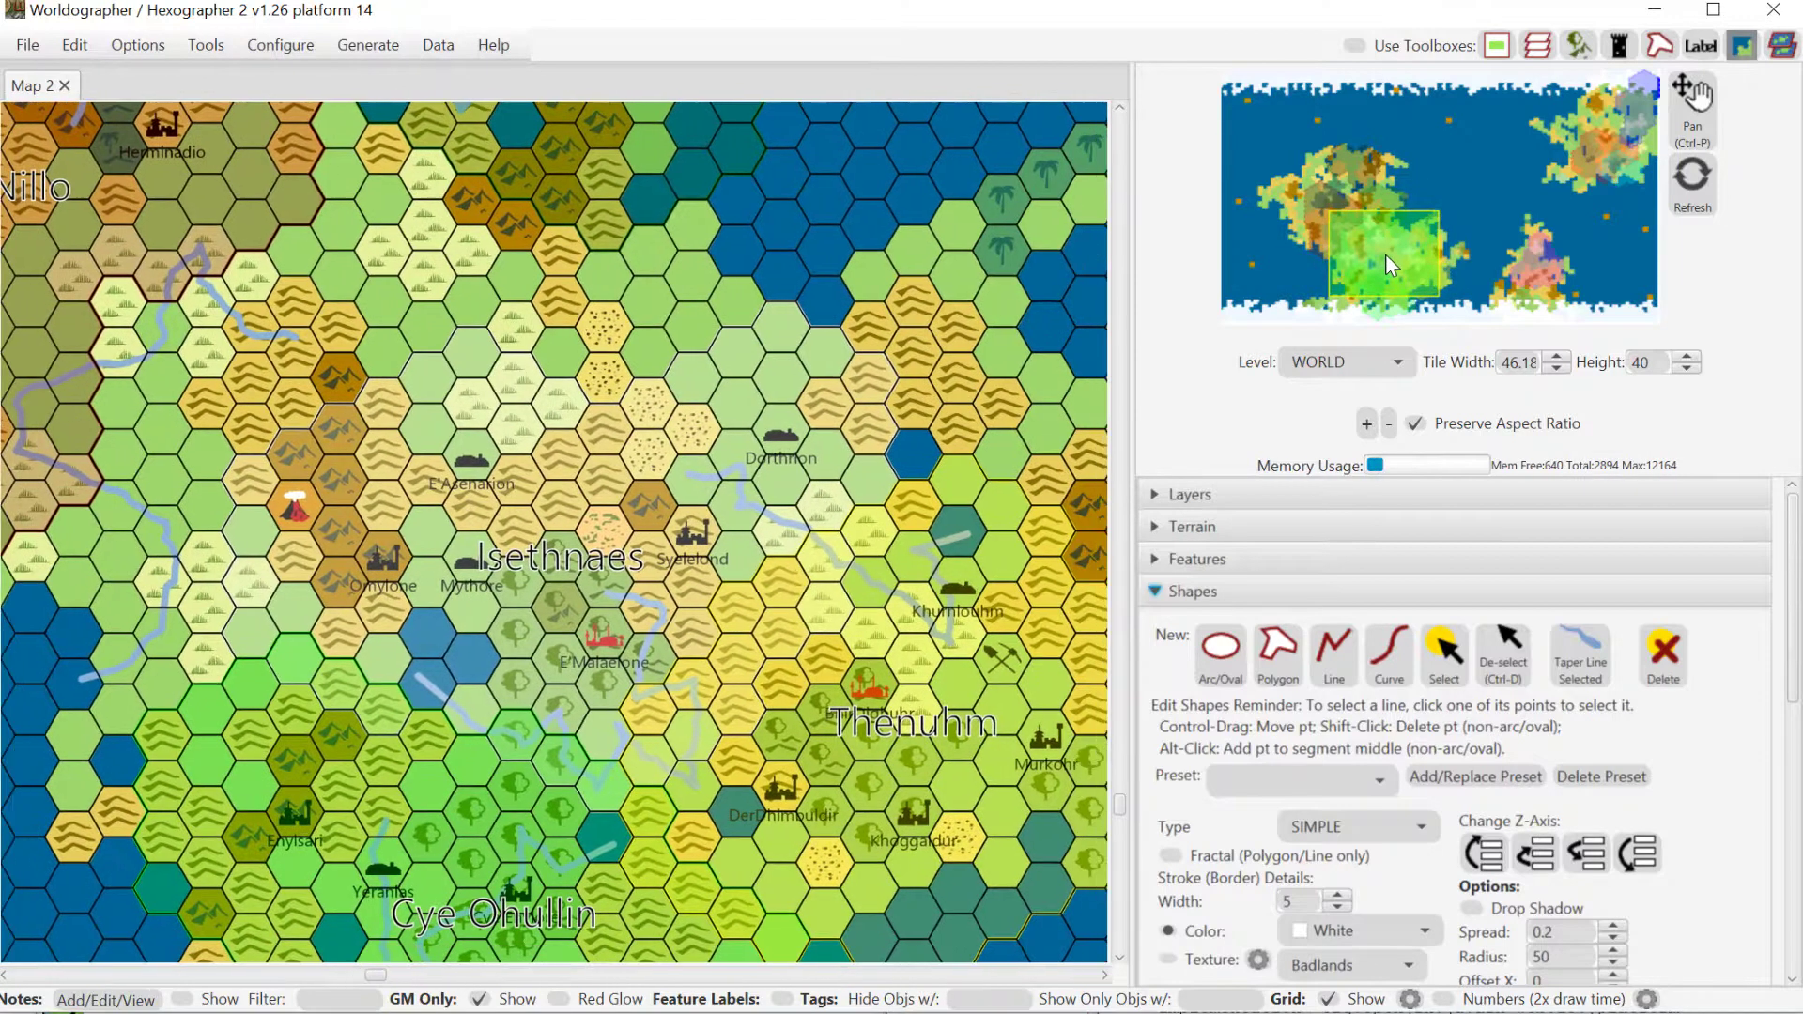
mouse_move(1385, 257)
mouse_down()
mouse_move(1518, 182)
mouse_move(1549, 133)
mouse_move(1610, 152)
mouse_move(1603, 193)
mouse_move(1525, 245)
mouse_move(1384, 242)
mouse_up()
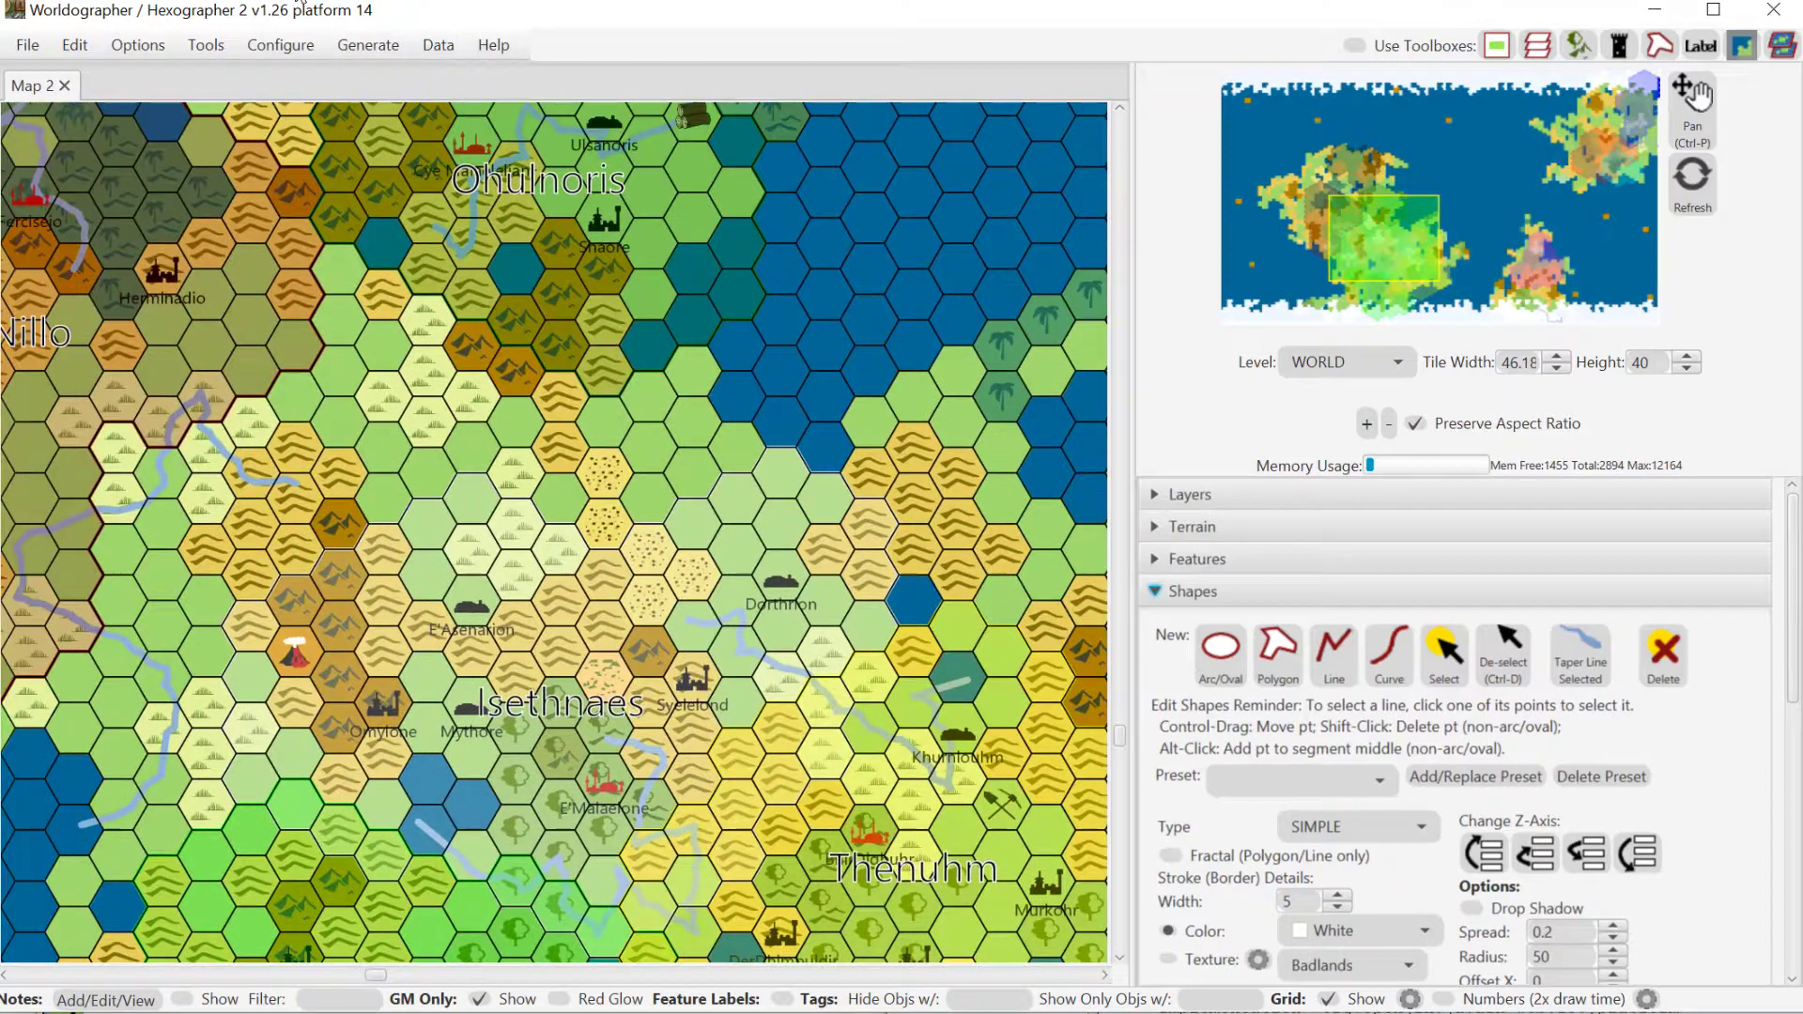
- Generate 10 more rivers and examine those on the southeastern part of the landmass around Thenuhm
click(366, 44)
click(419, 216)
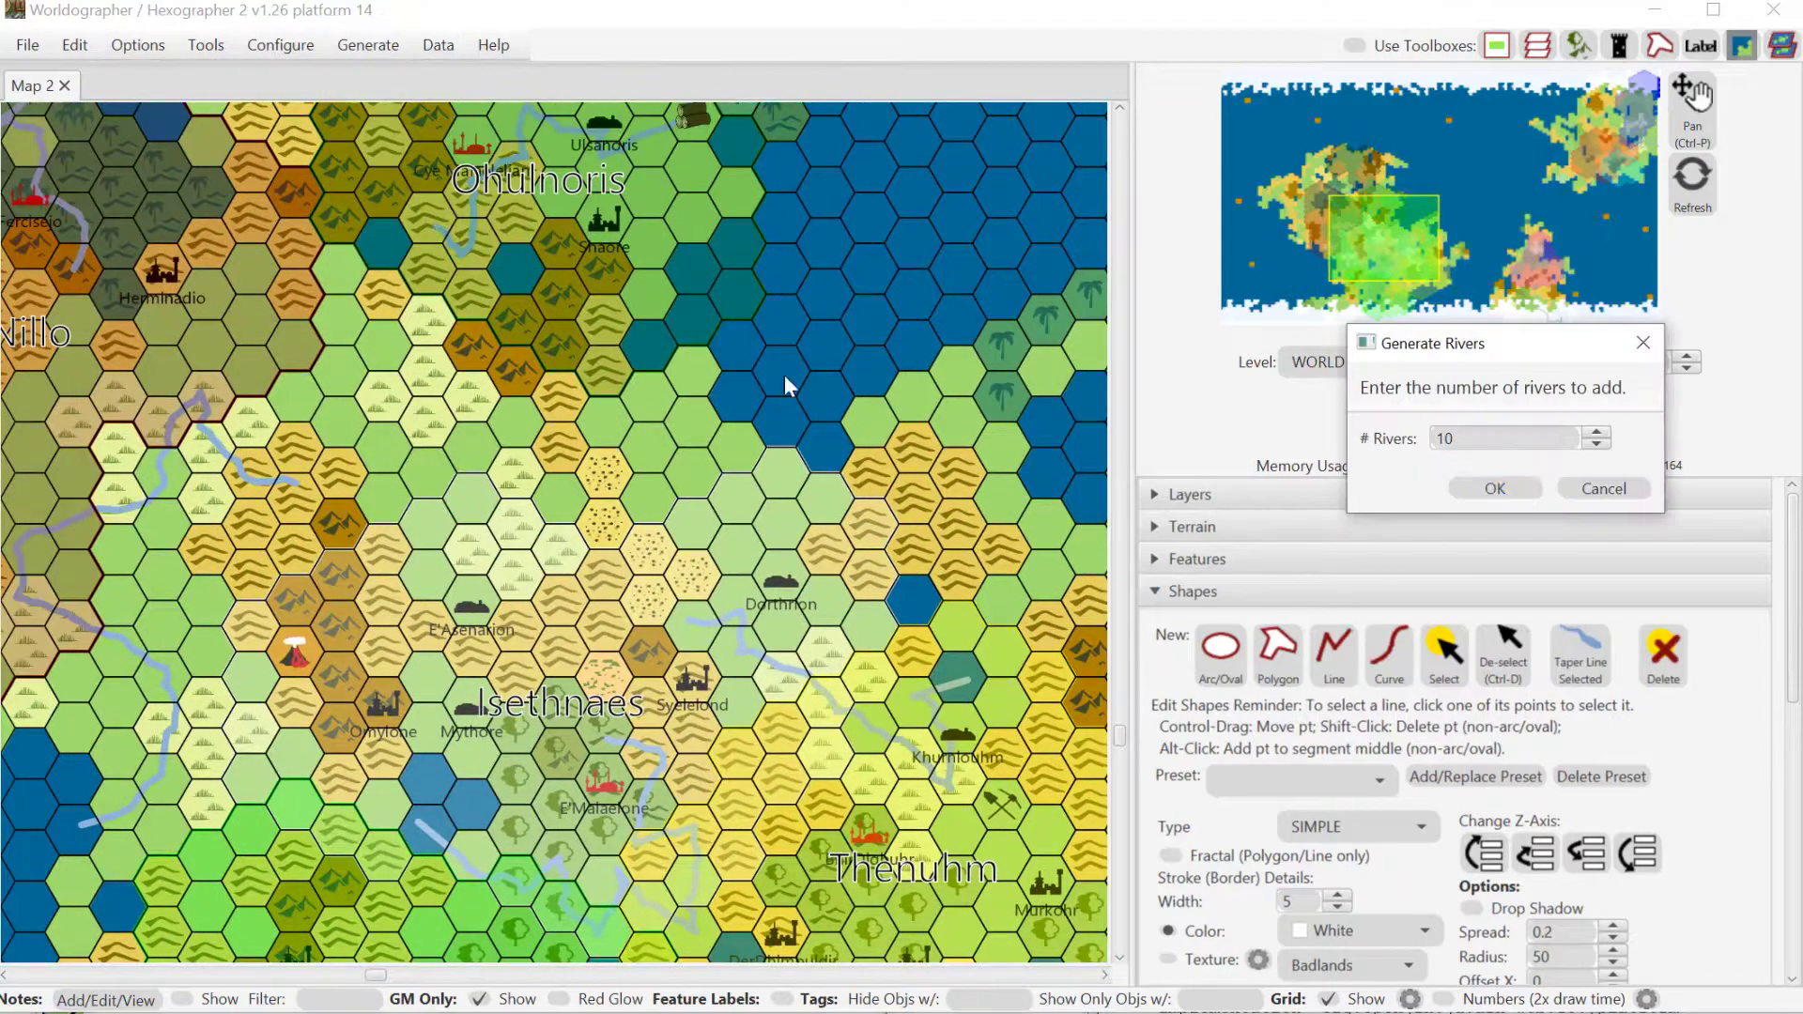
click(1493, 489)
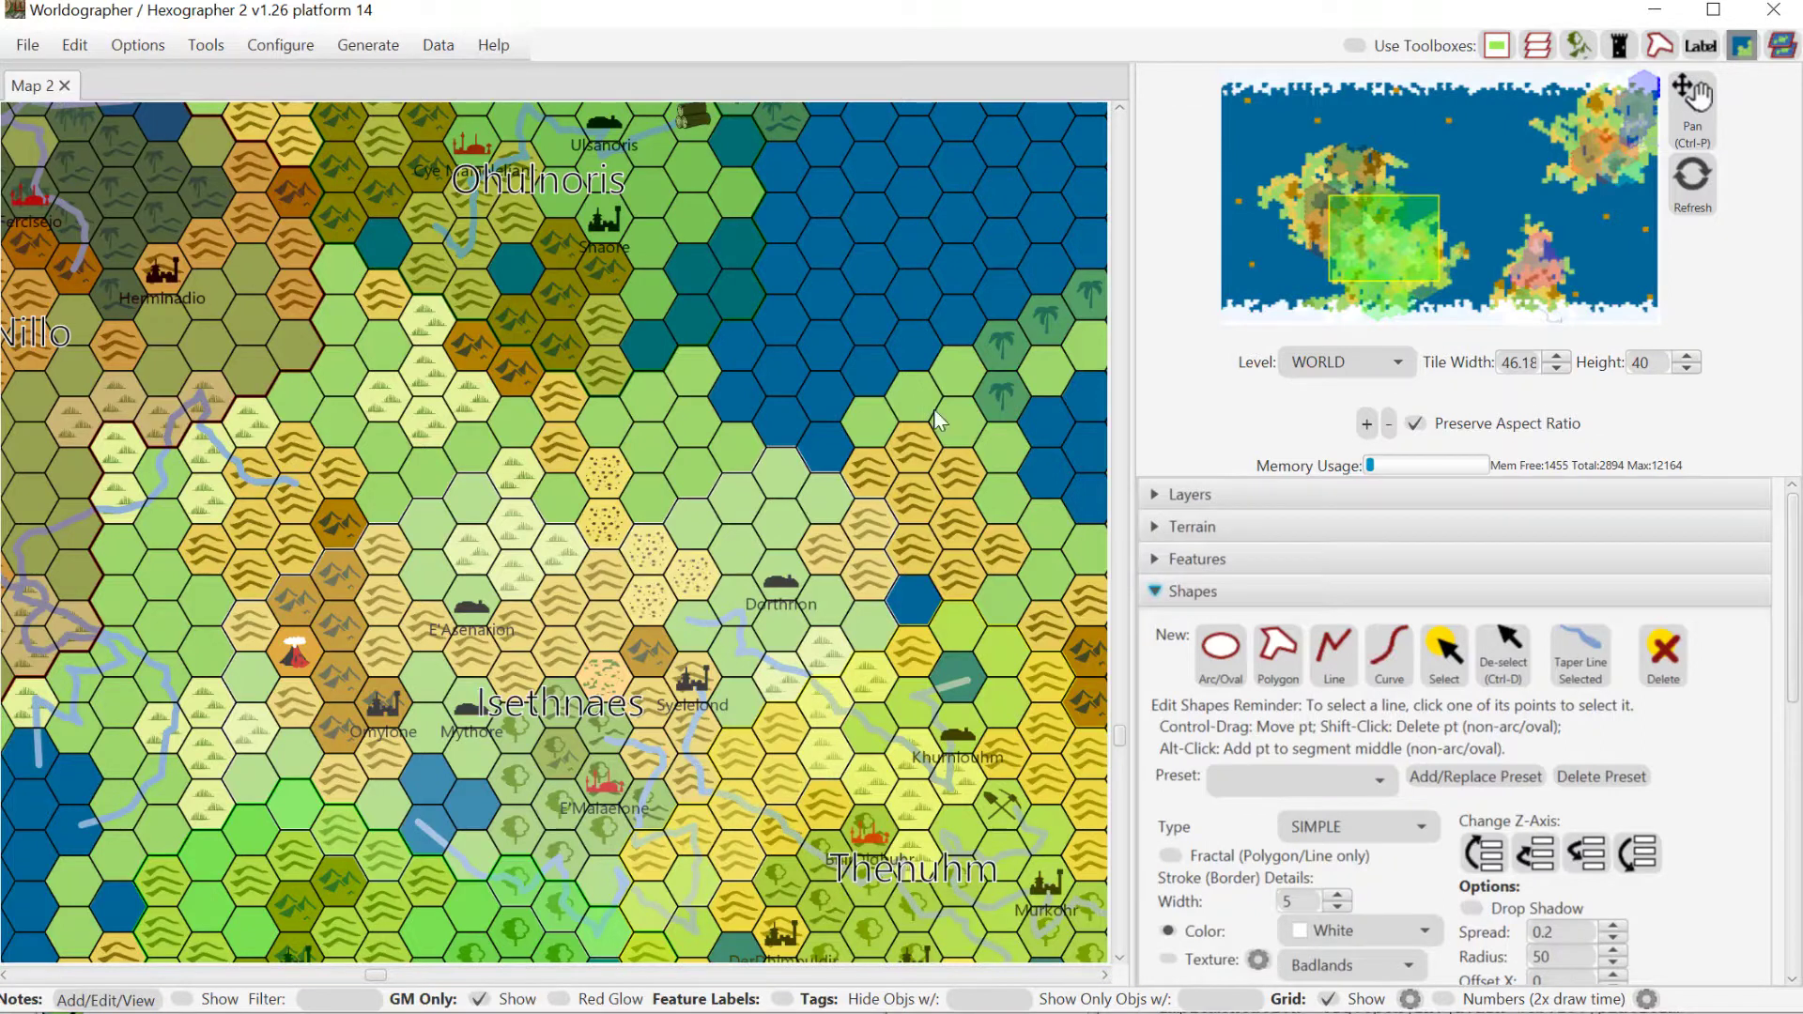
click(1380, 223)
drag(1380, 222, 1401, 275)
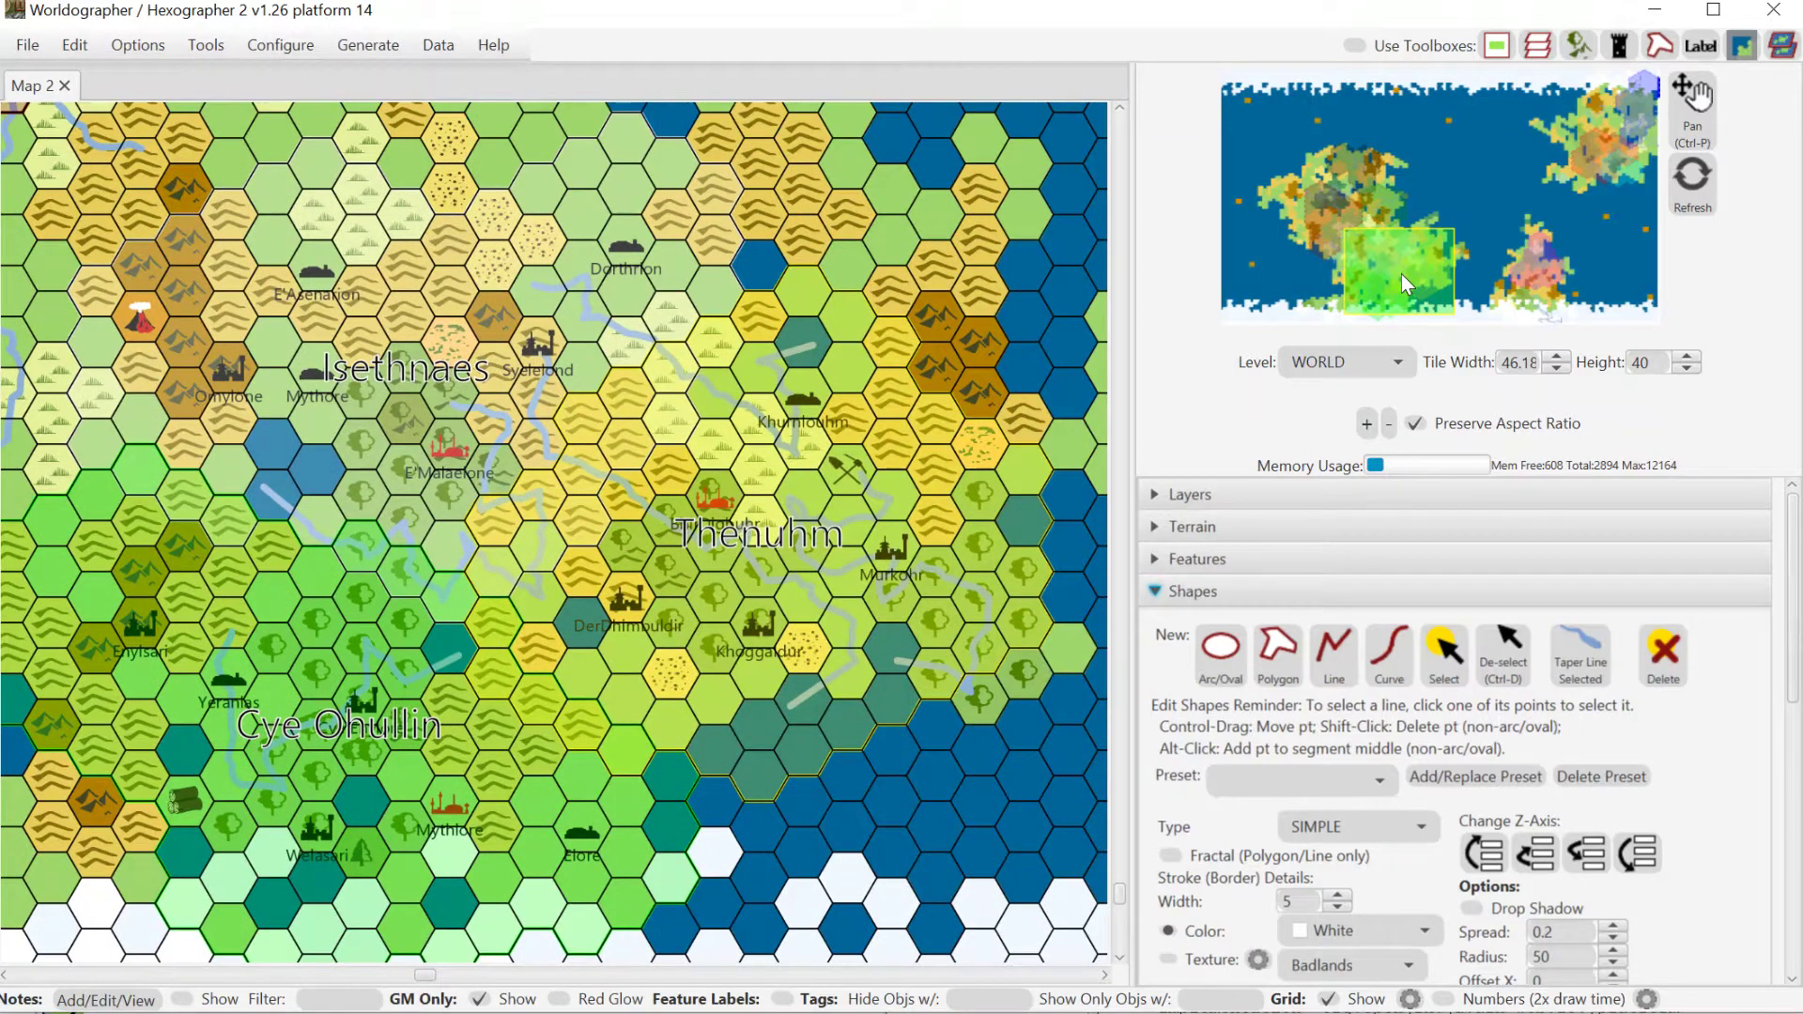
drag(1402, 274, 1409, 275)
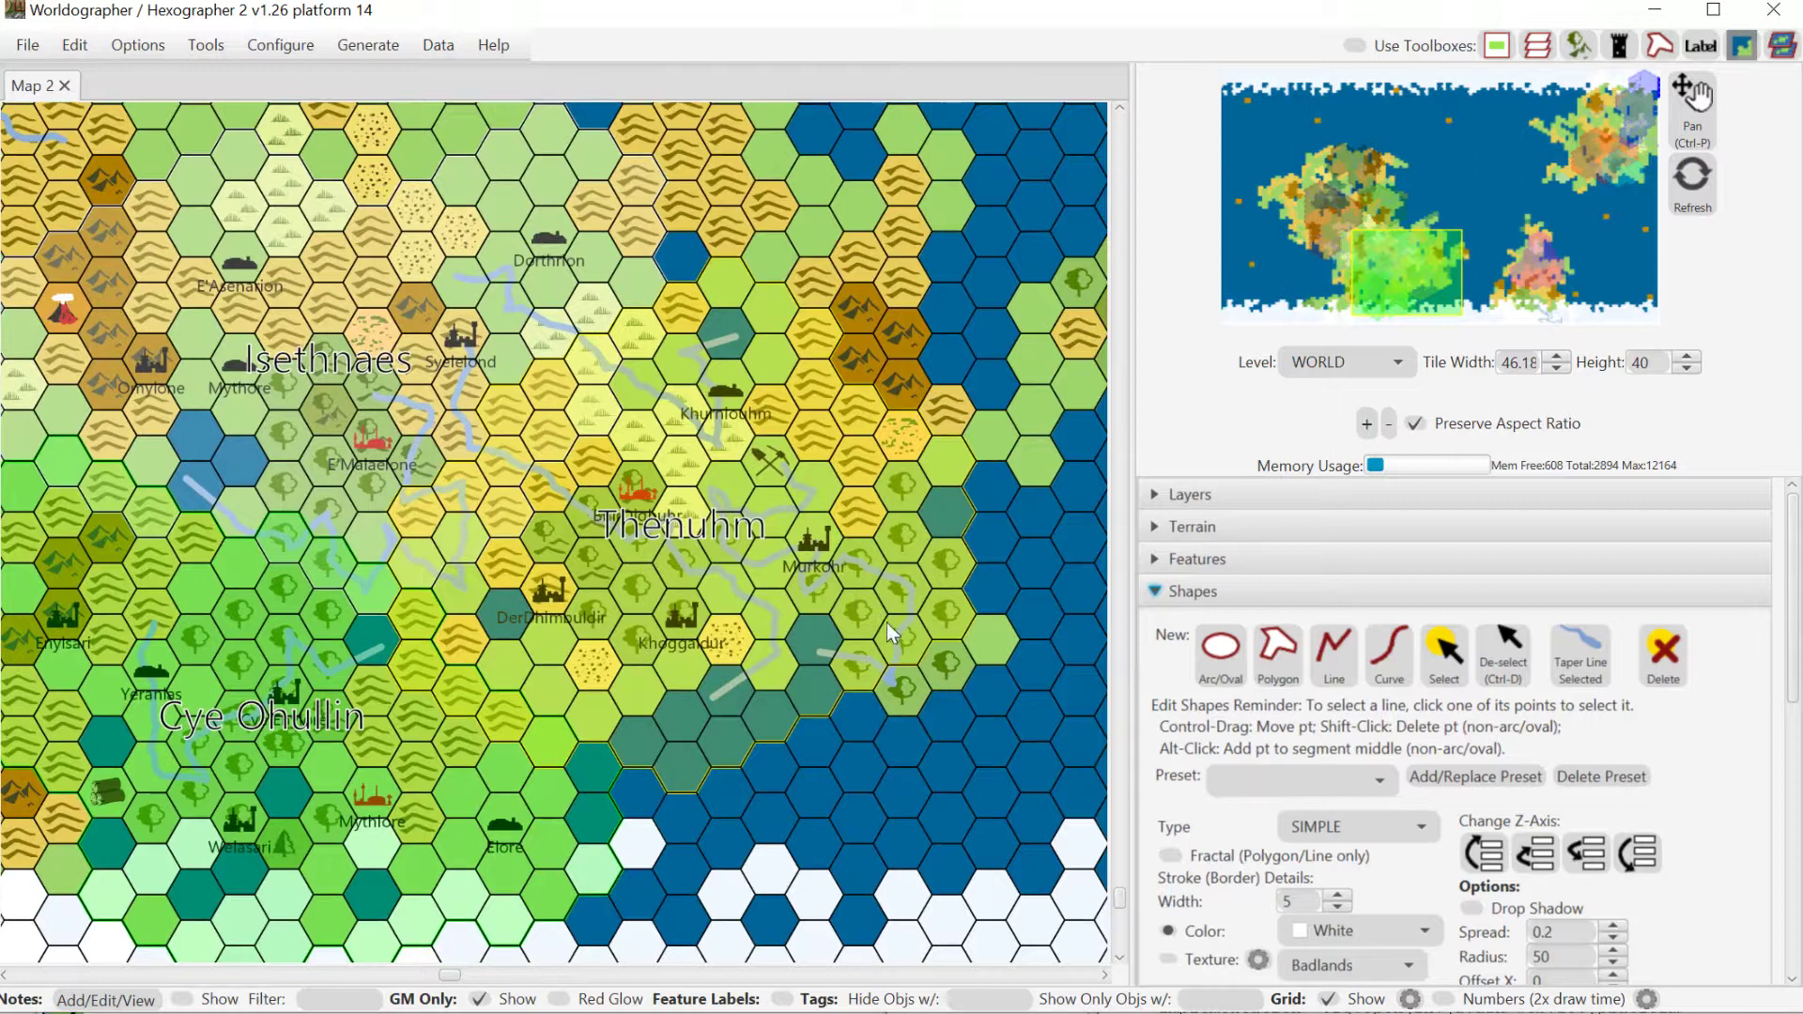
- Select the Thenuhm nation's border polygon on the world map and set it to No Fill
click(1447, 654)
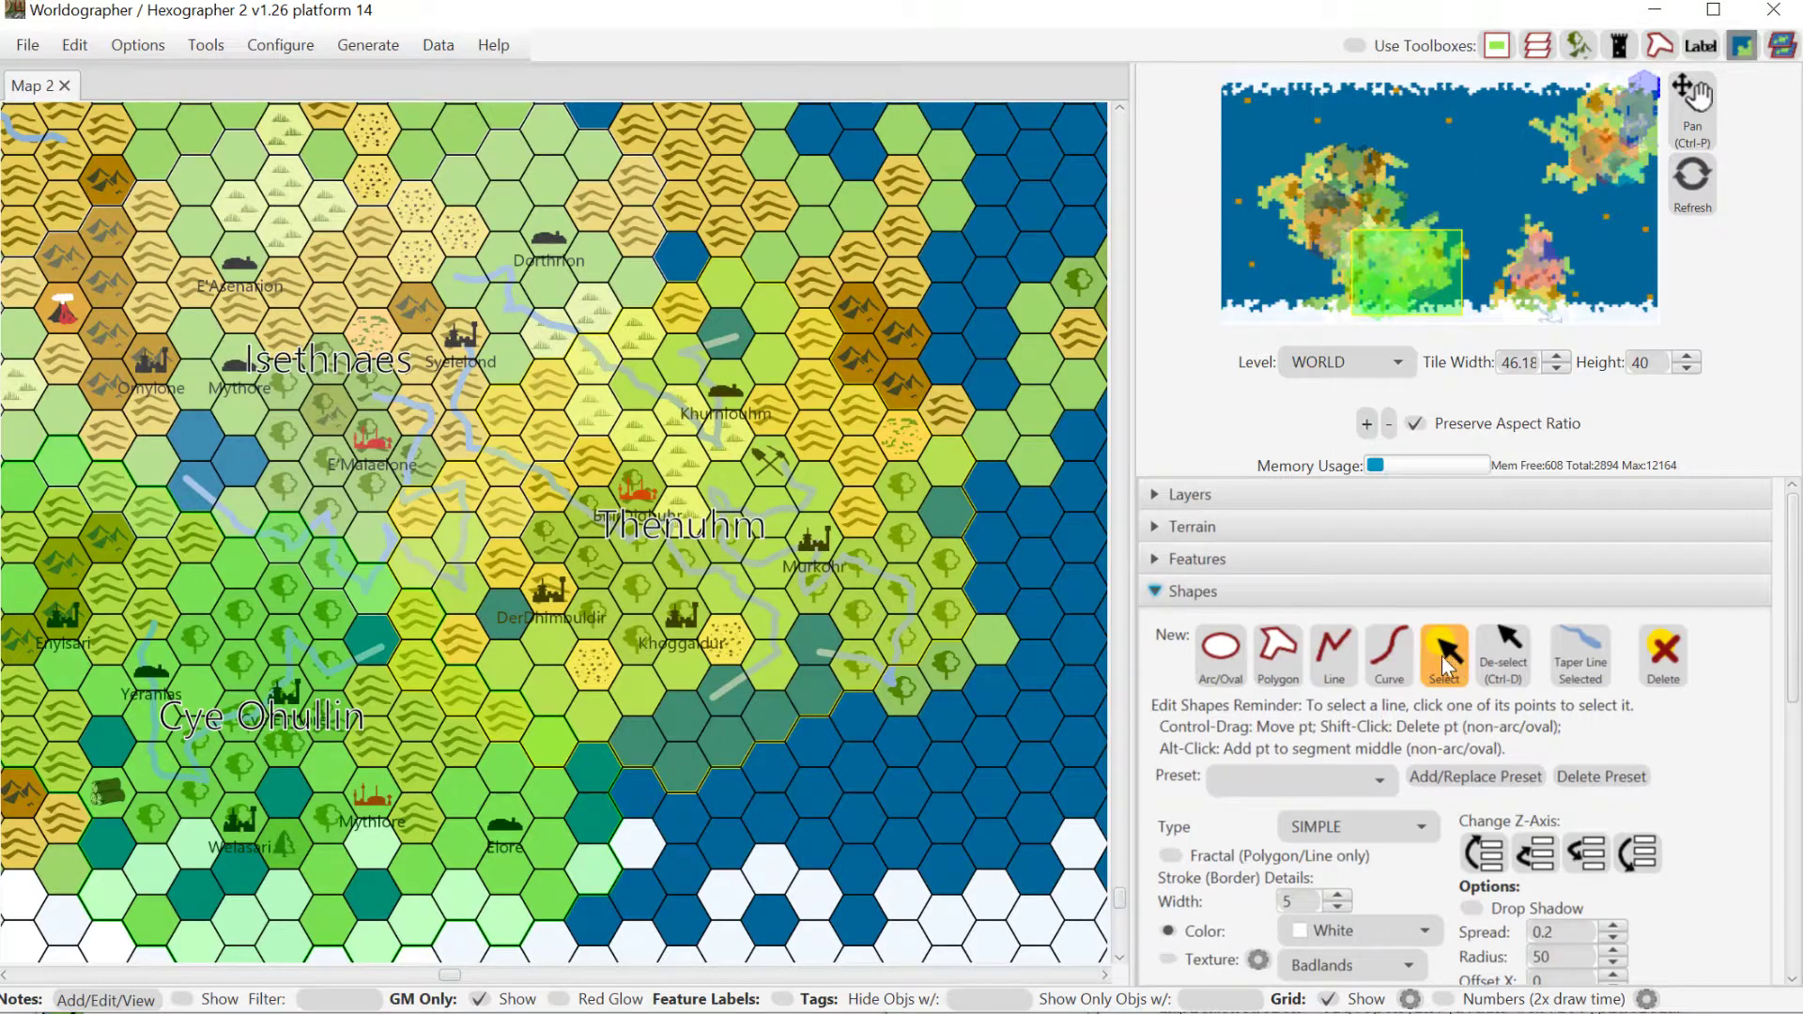
click(847, 691)
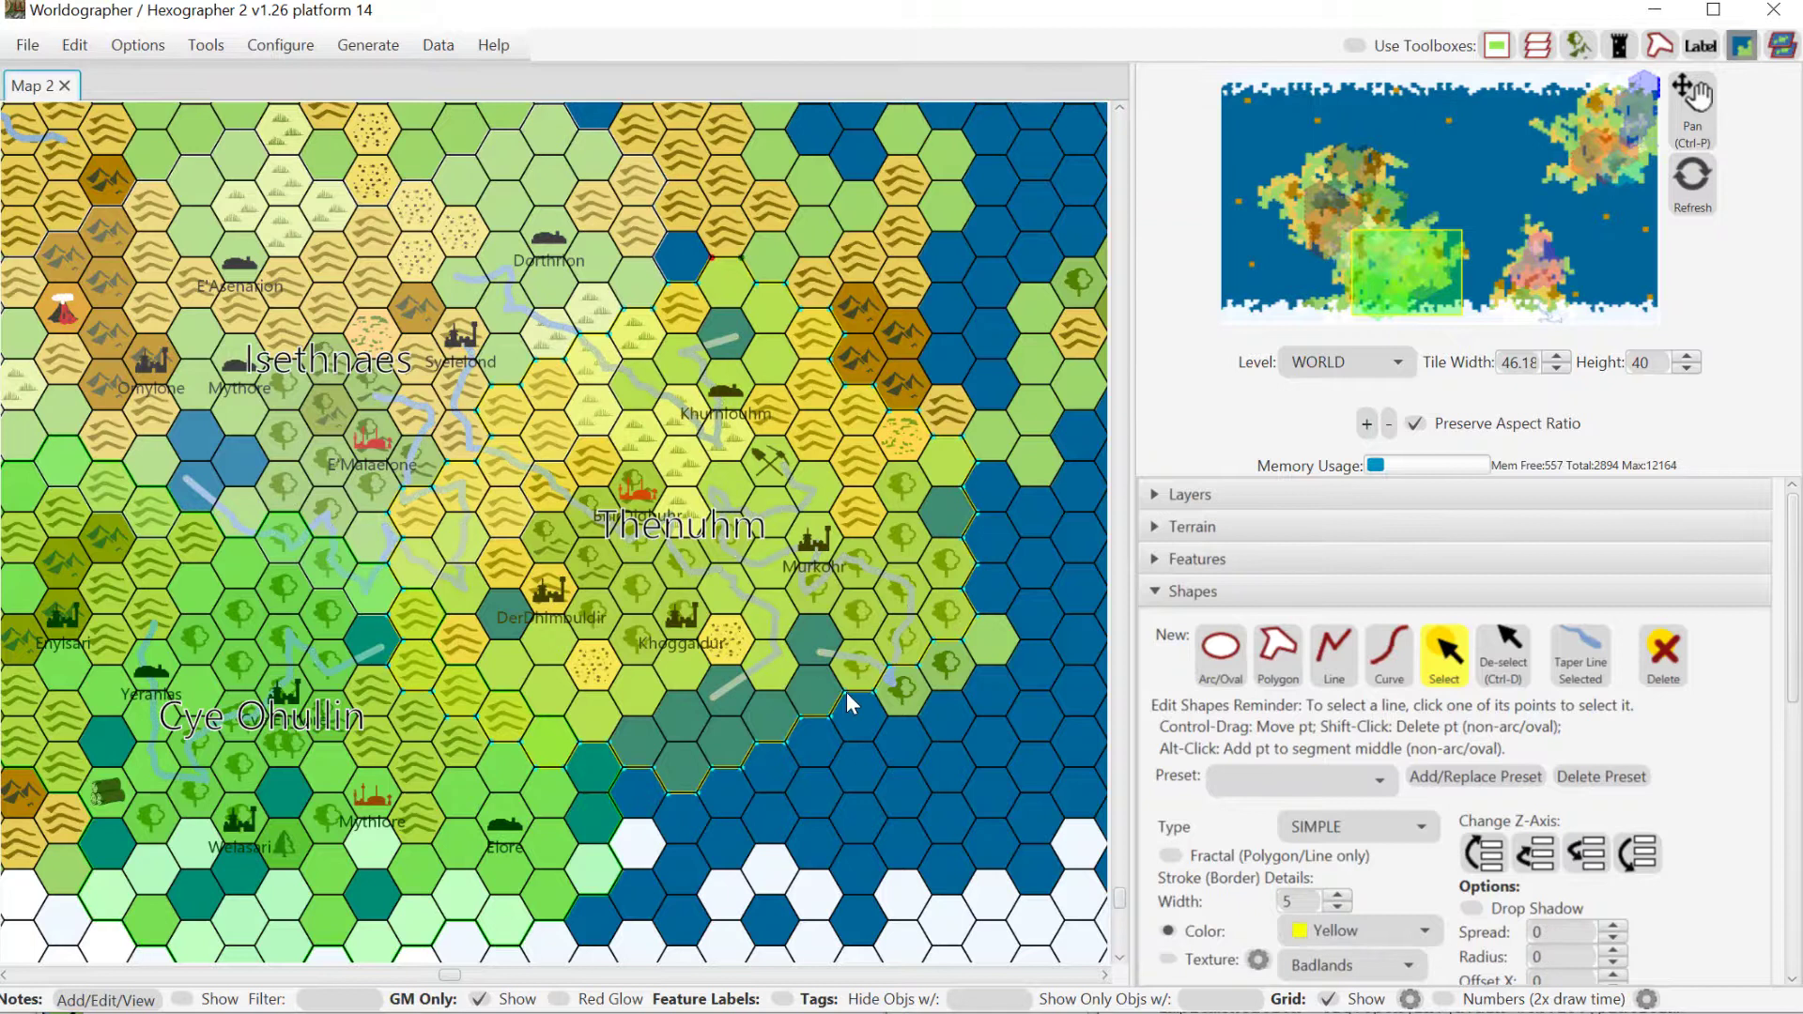
scroll(1794, 678, down, 5)
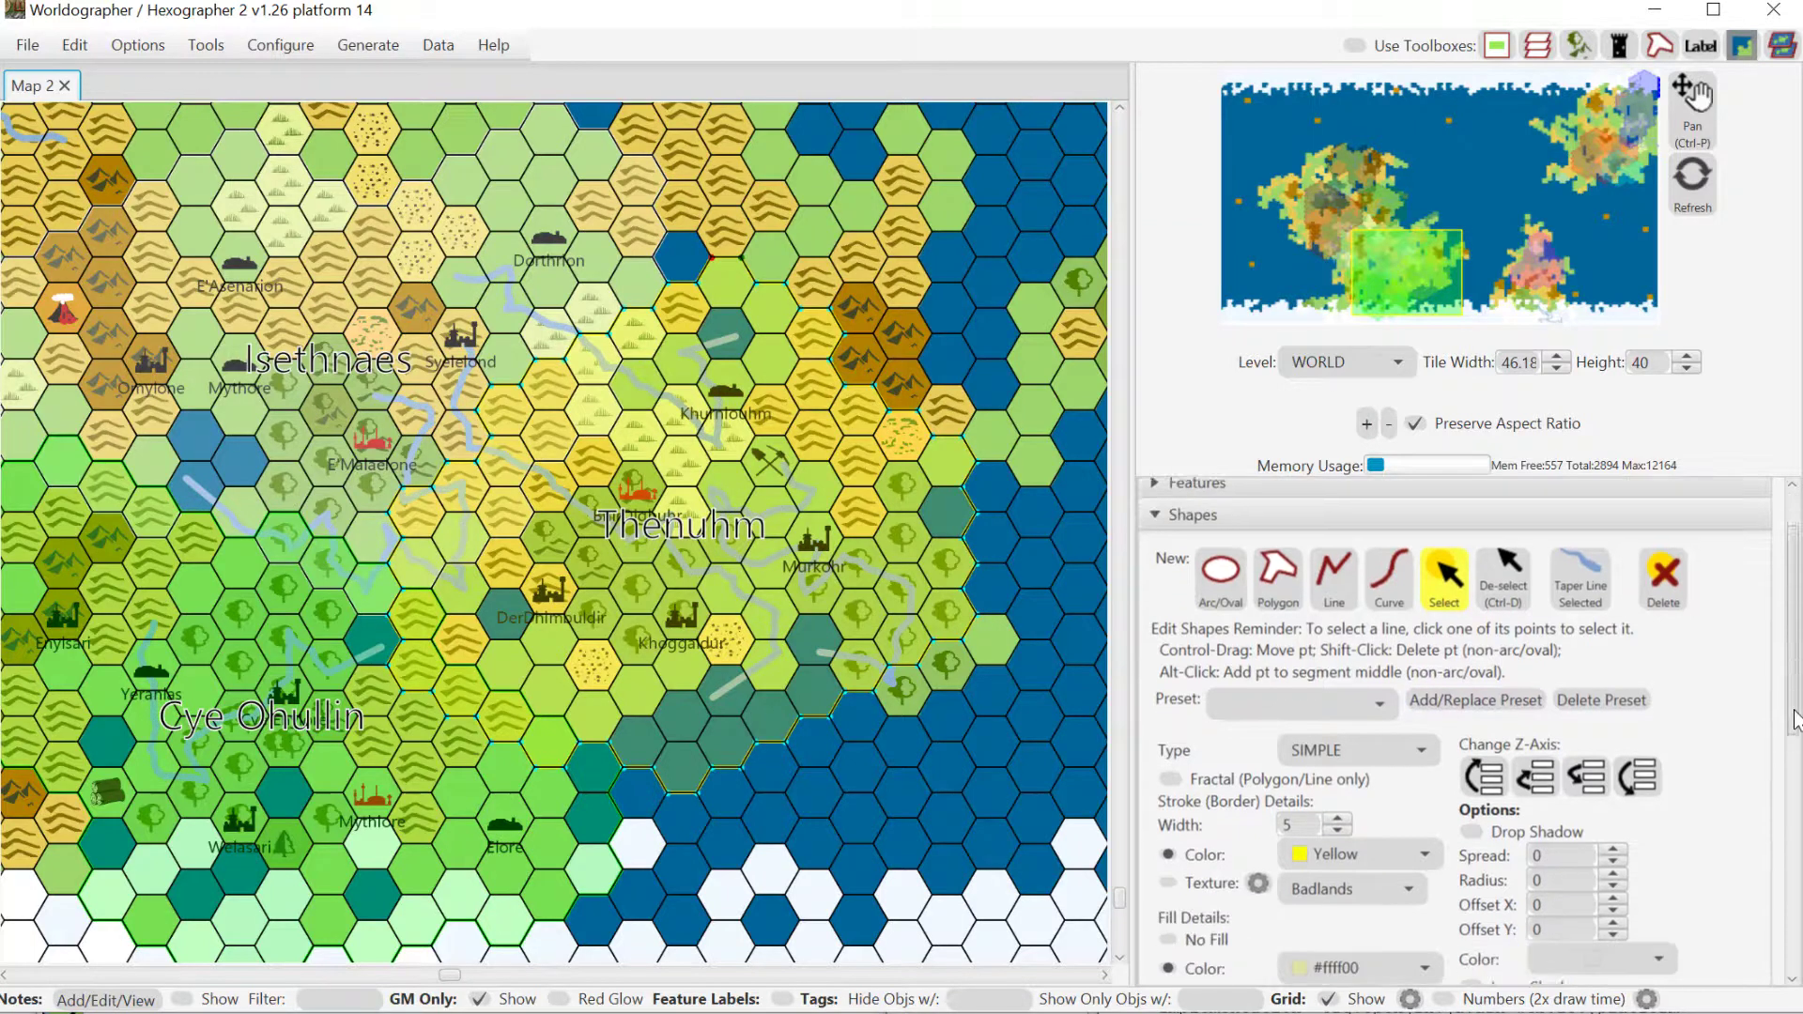
click(1199, 794)
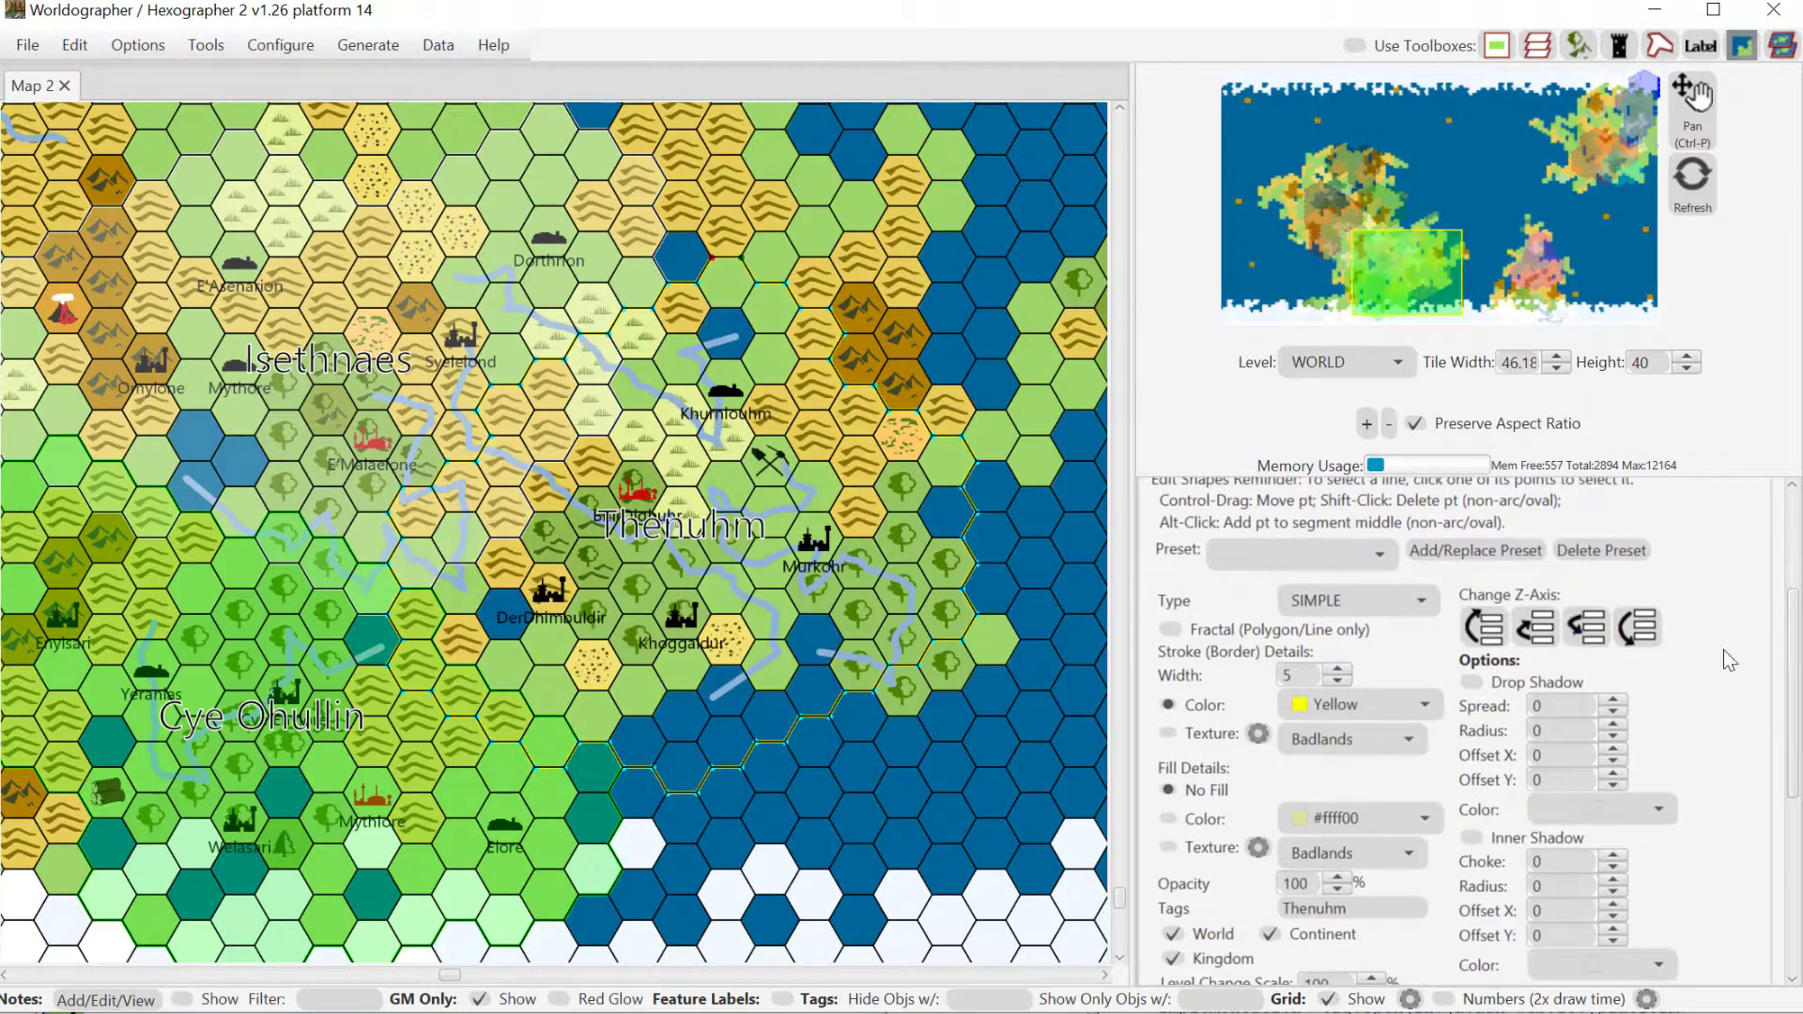
scroll(1795, 545, up, 5)
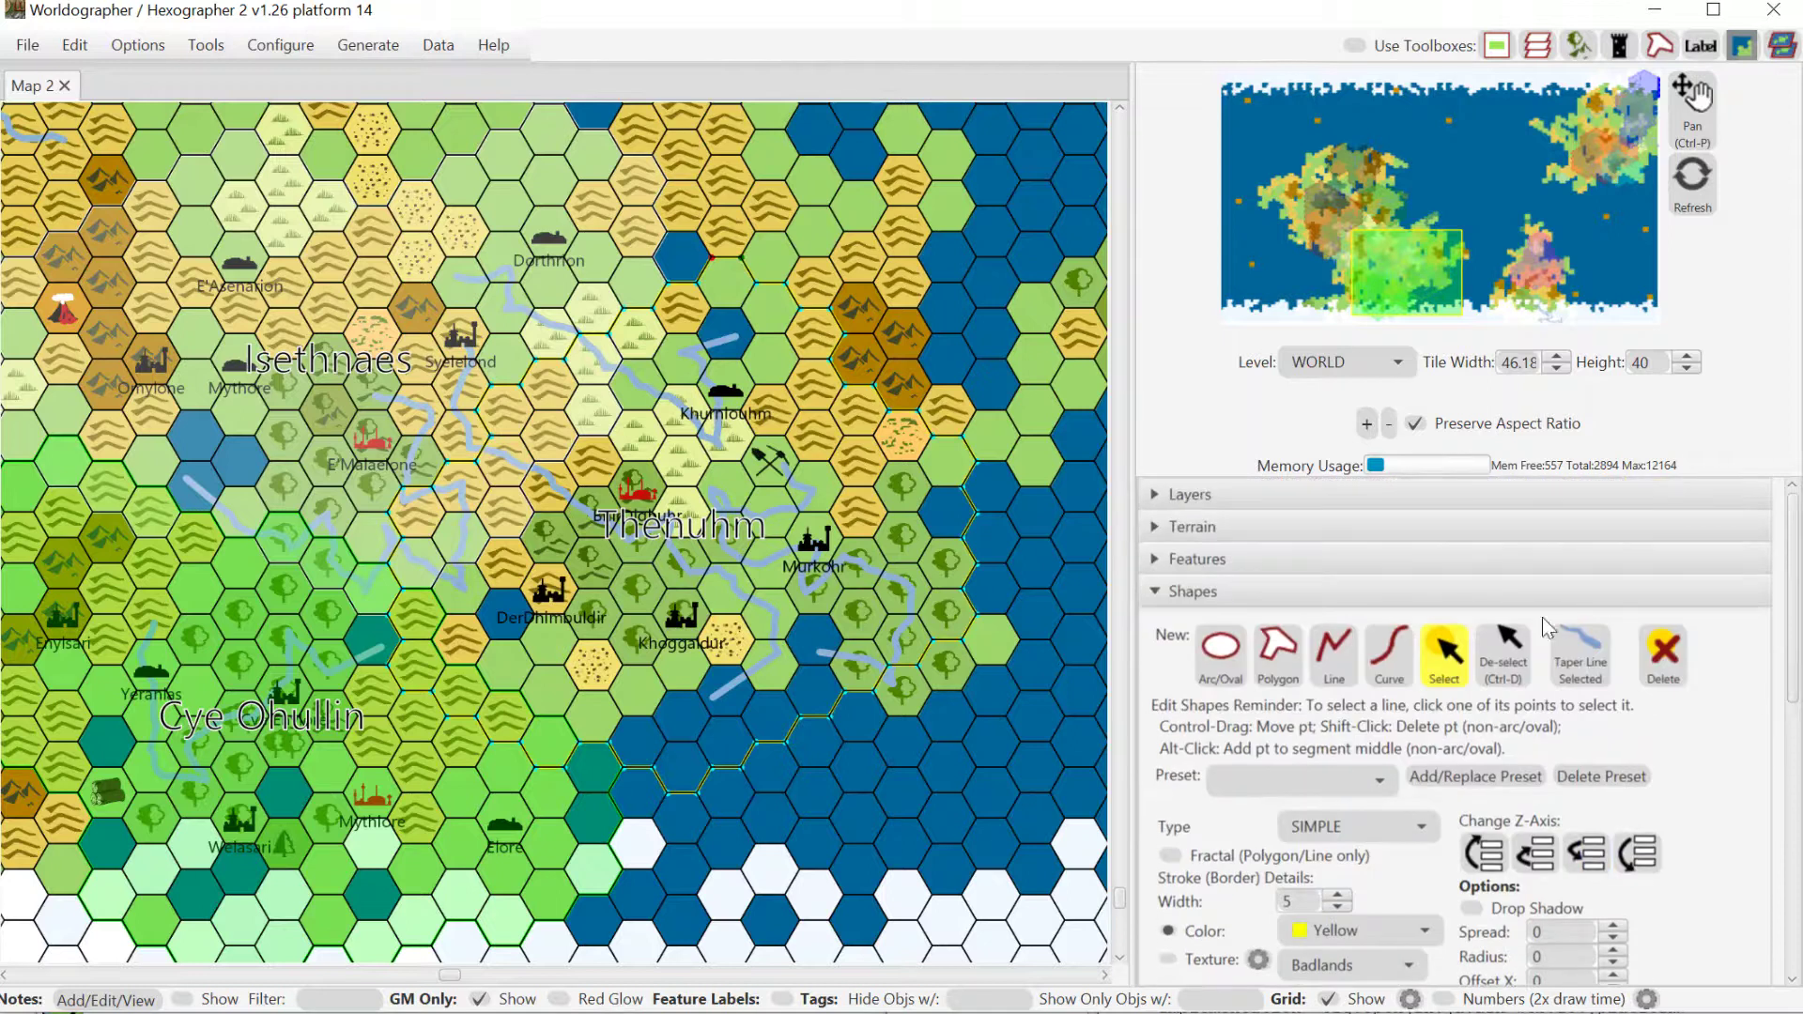
- Select the river running past Murkohr, set its Level Change Scale to 50%, and deselect it
click(1443, 658)
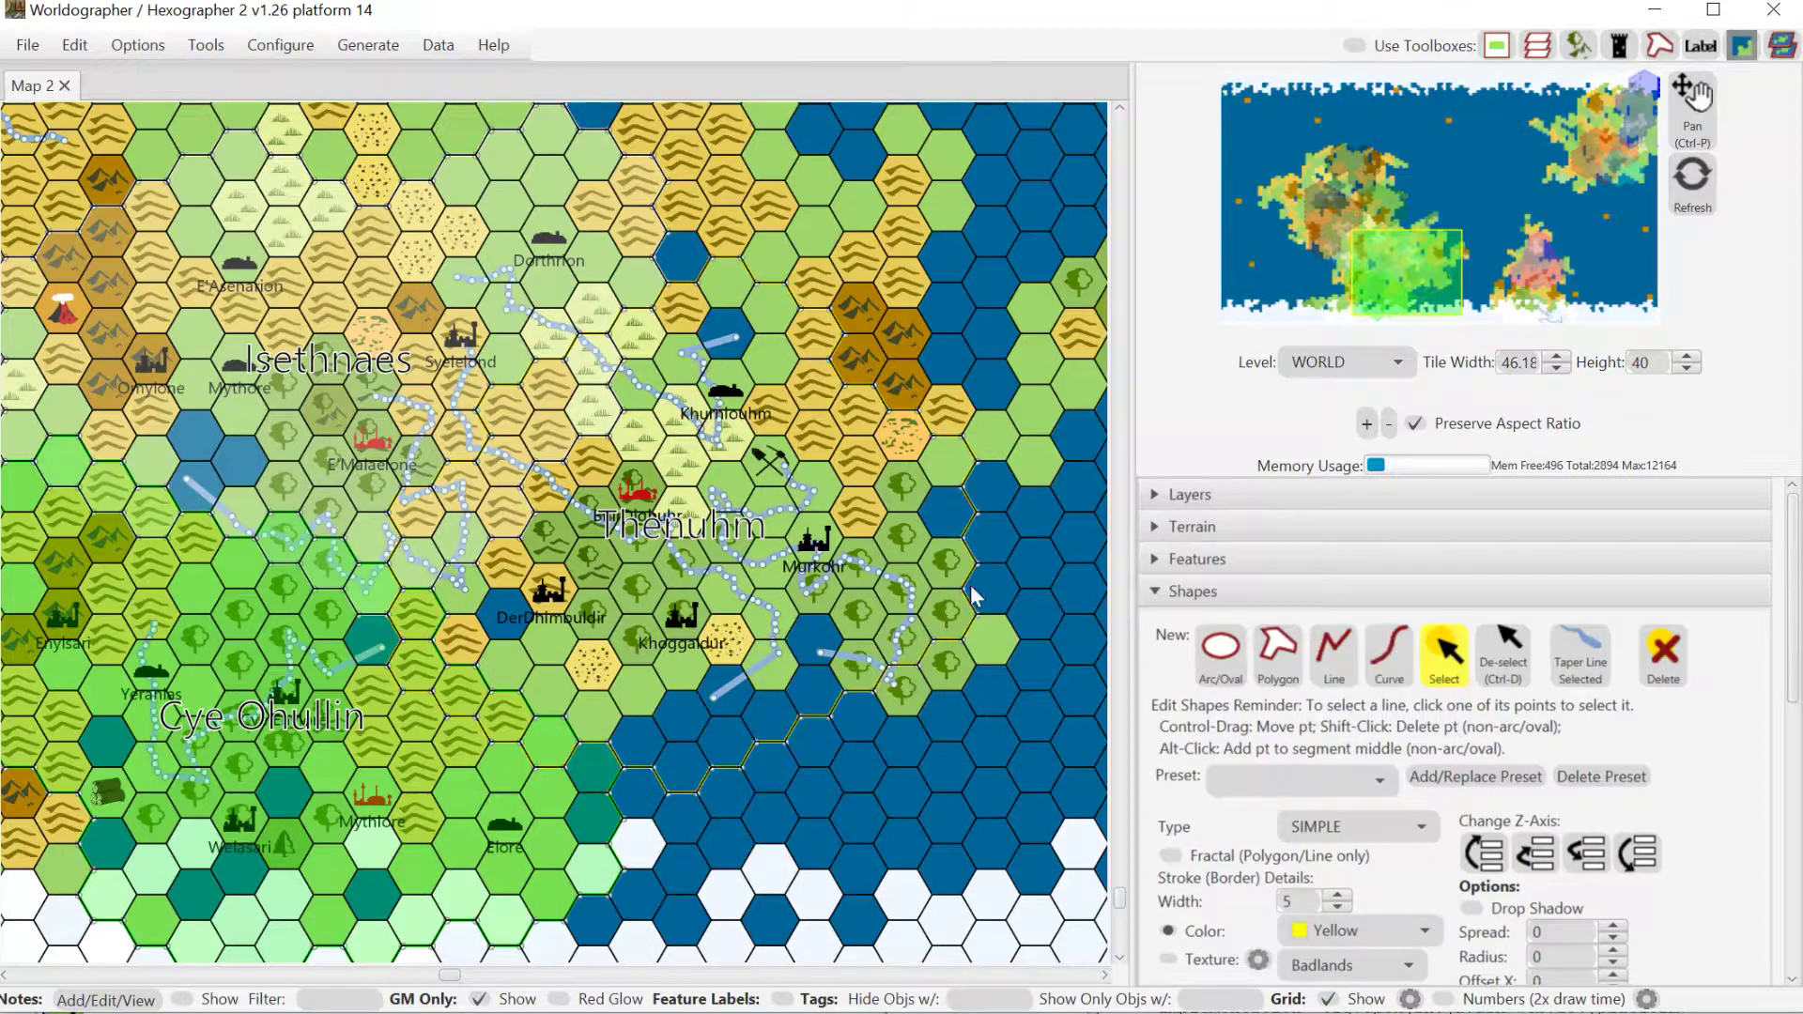
click(773, 560)
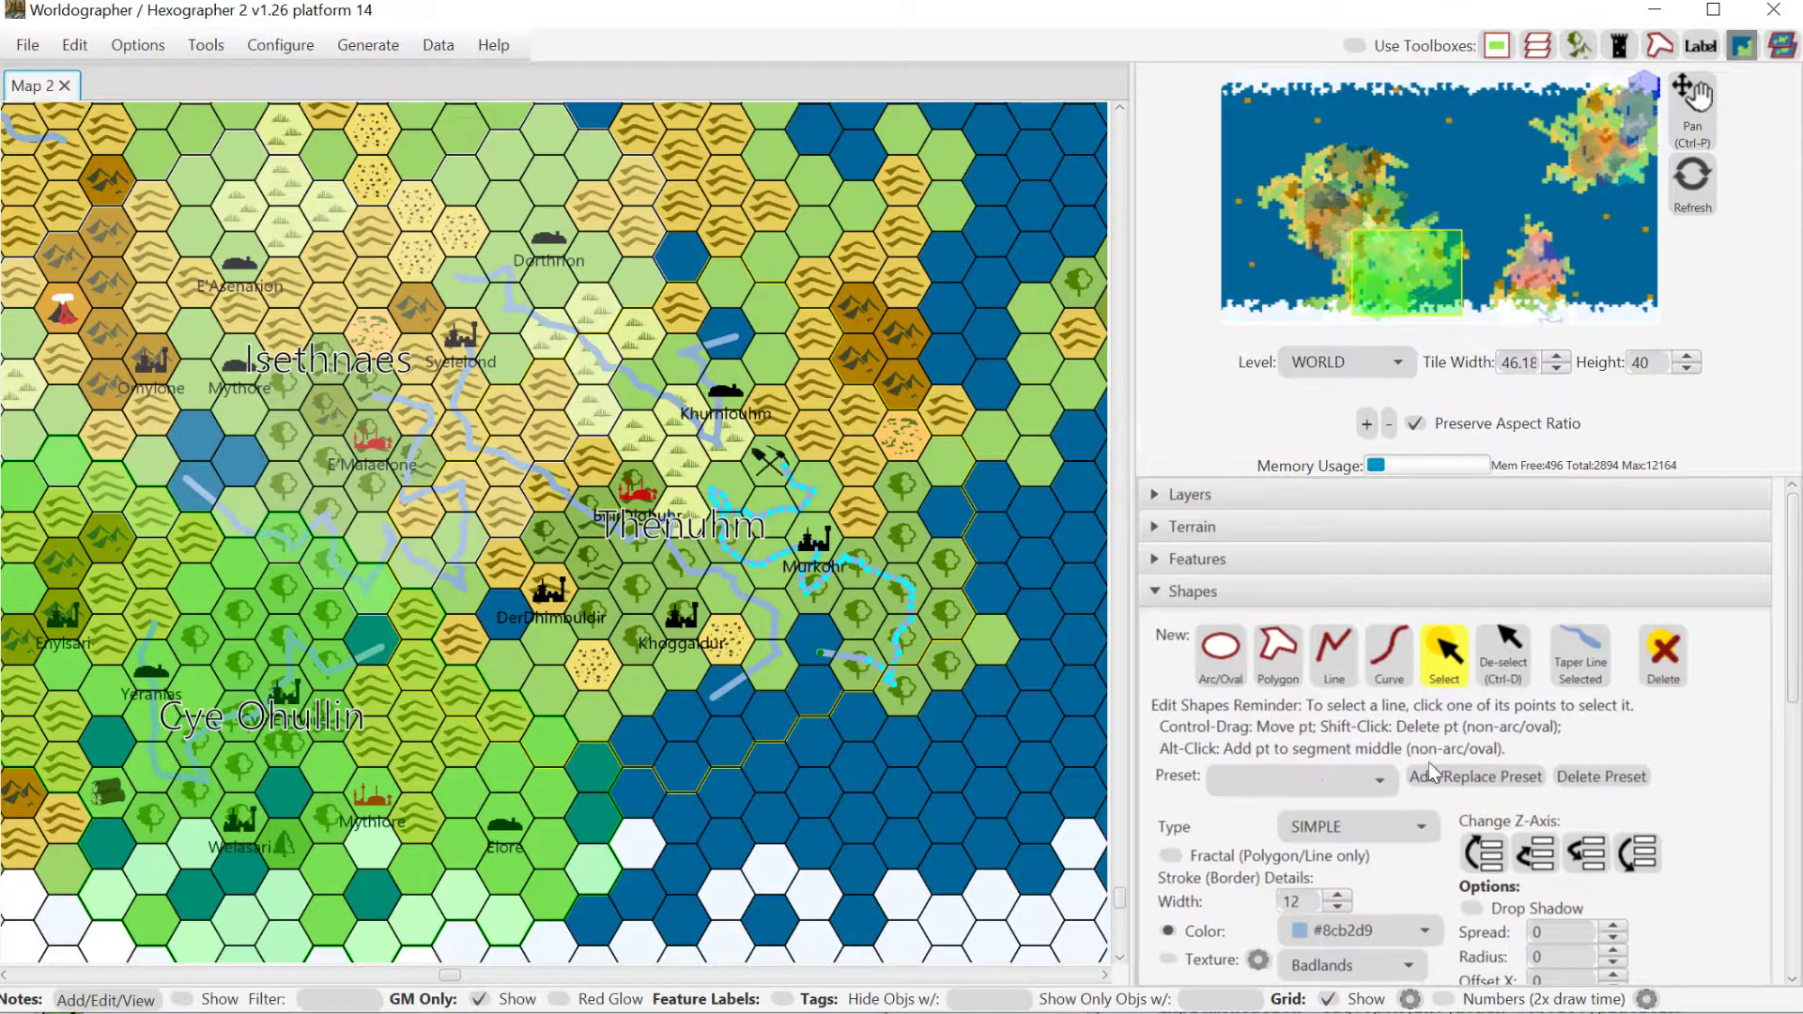
drag(1794, 628, 1792, 790)
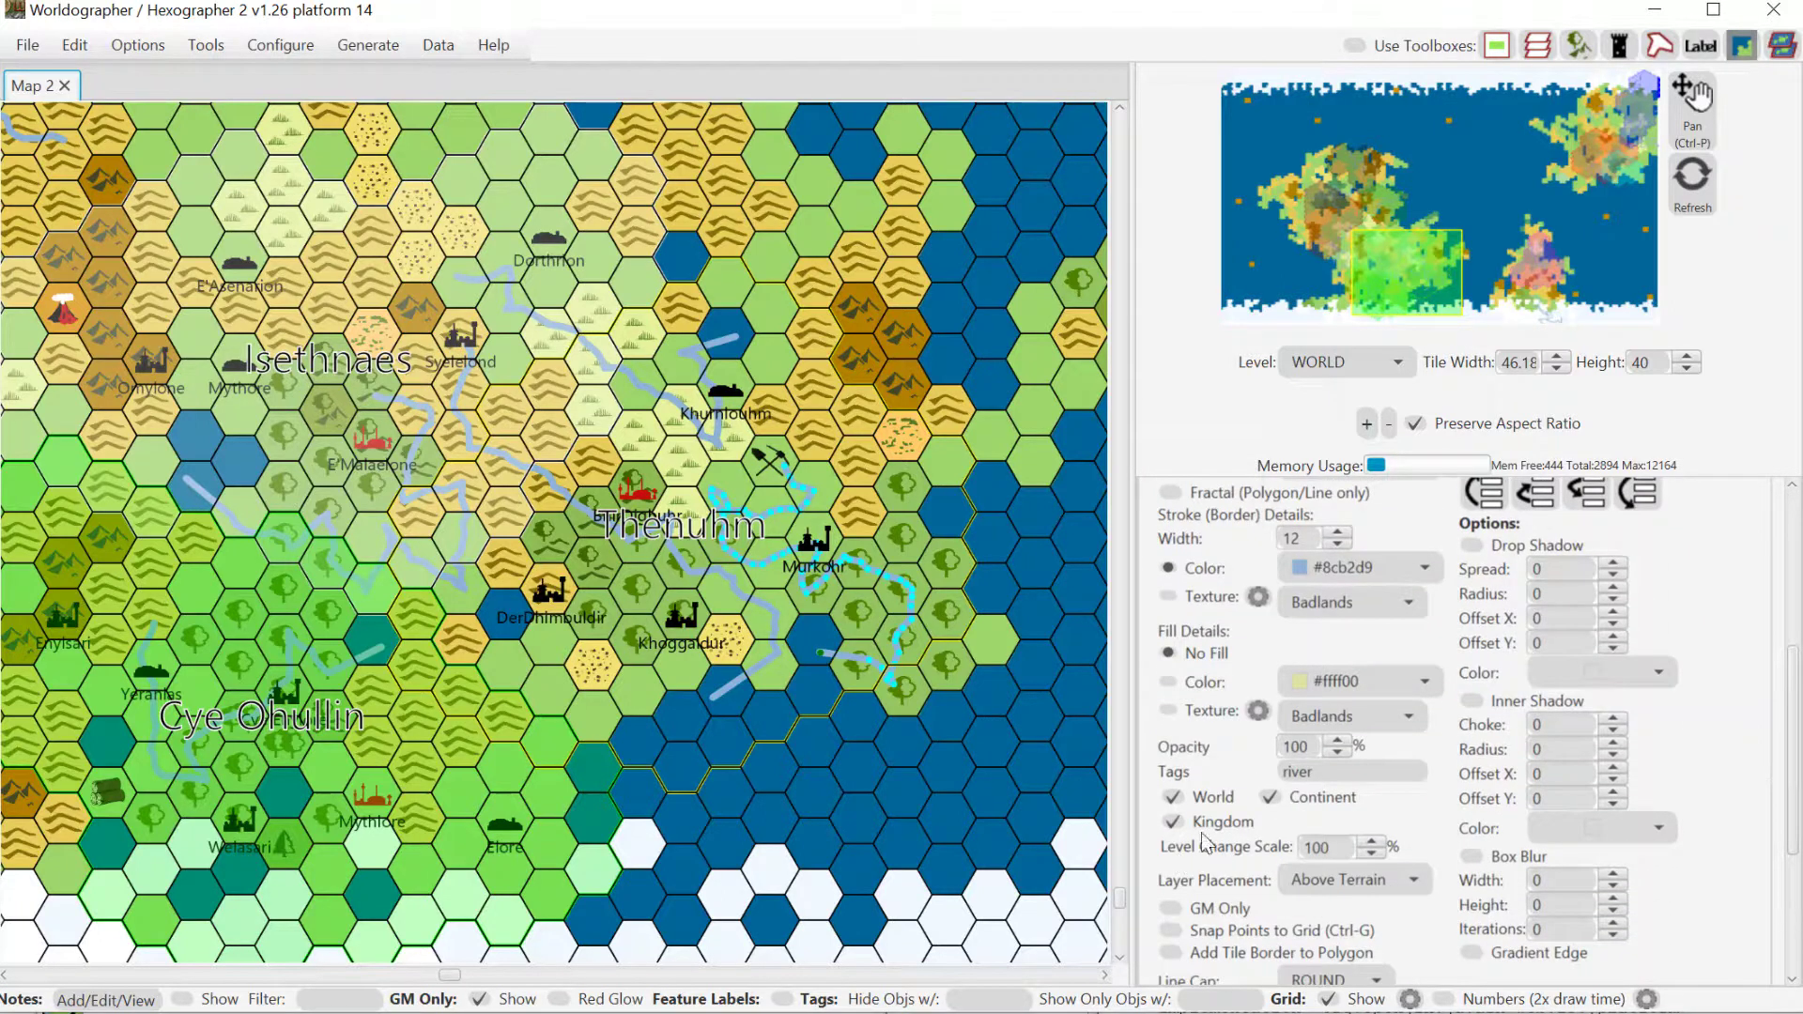
double_click(1315, 848)
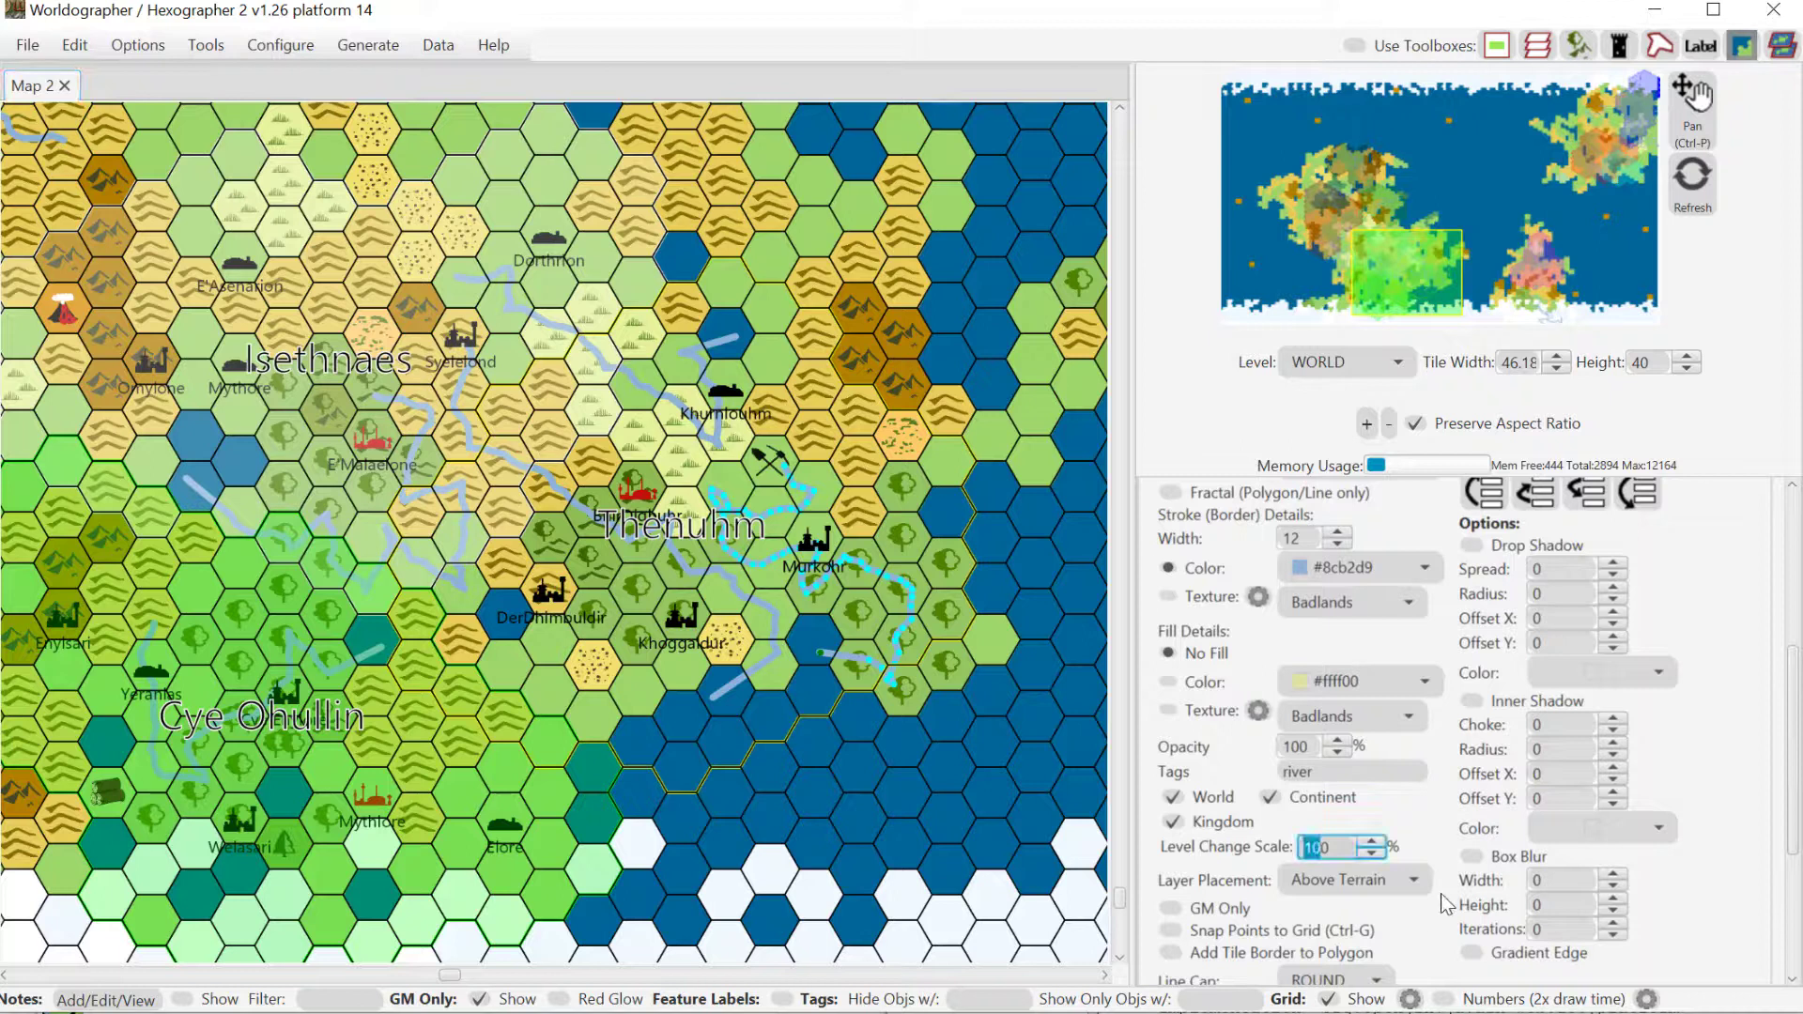
text(50)
drag(1792, 737, 1678, 598)
key(ctrl+d)
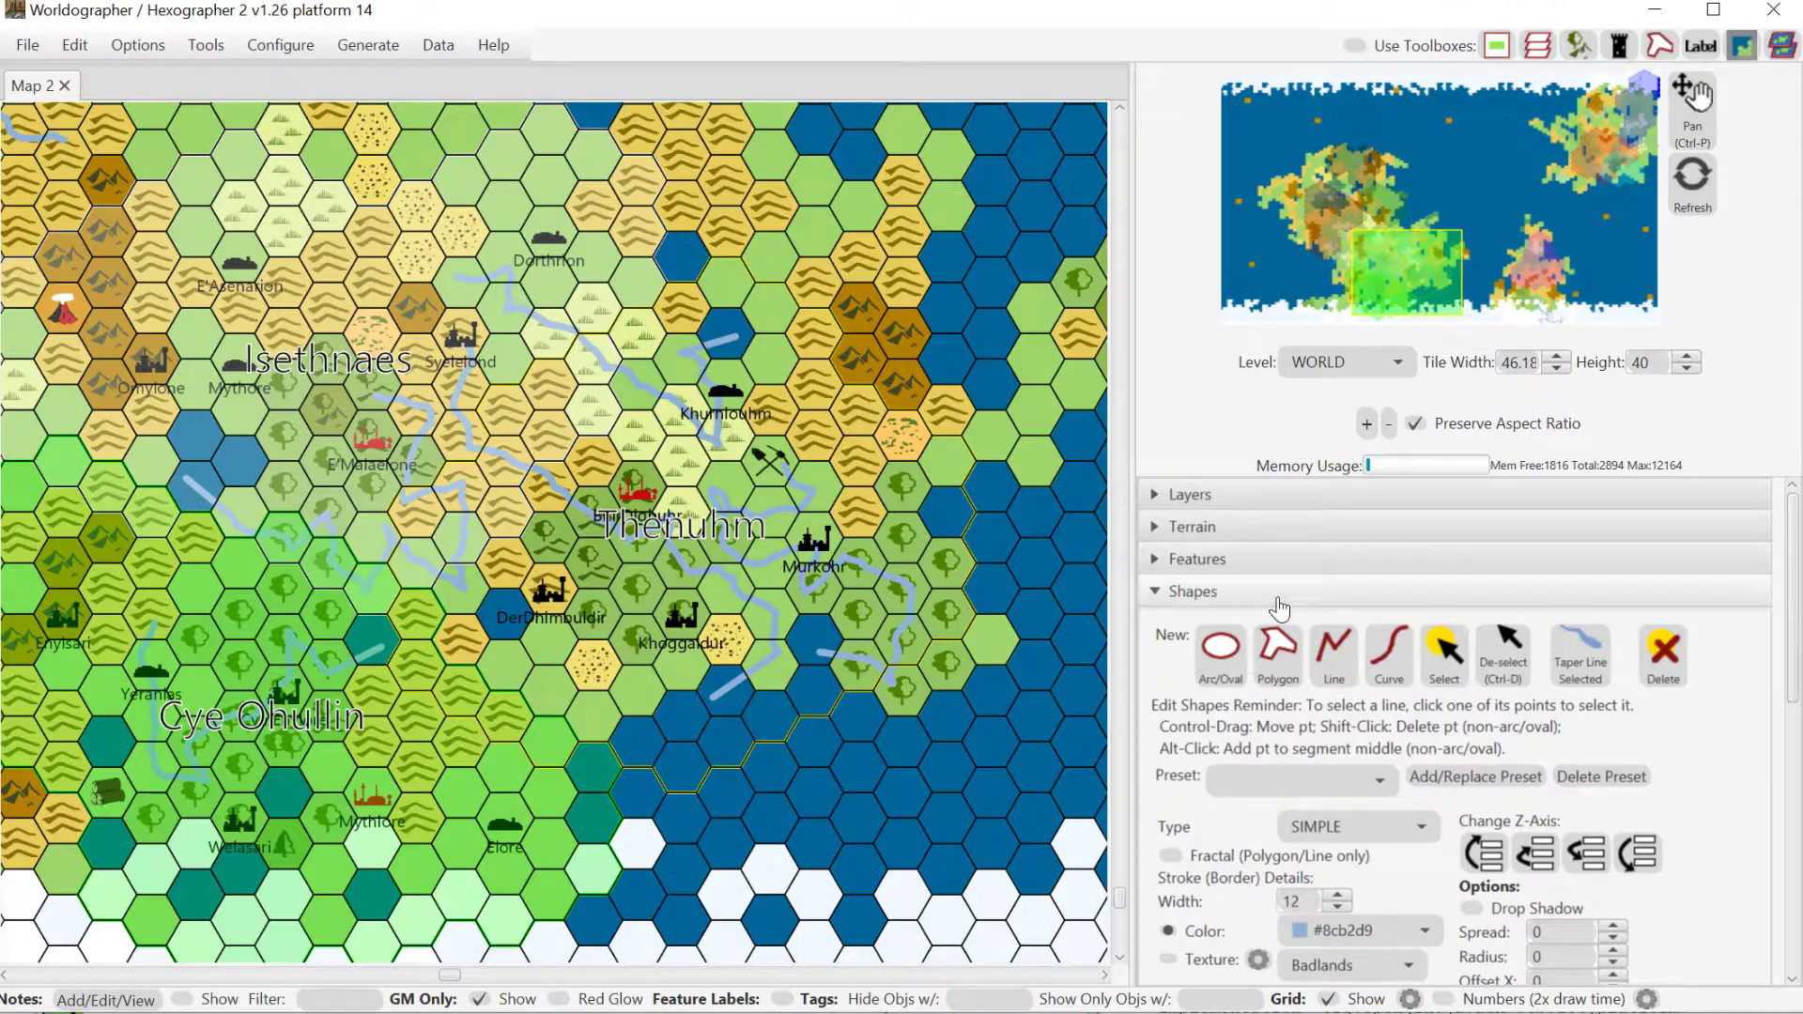
- Create the Continent map level with 3 child tiles across per world tile
click(1362, 365)
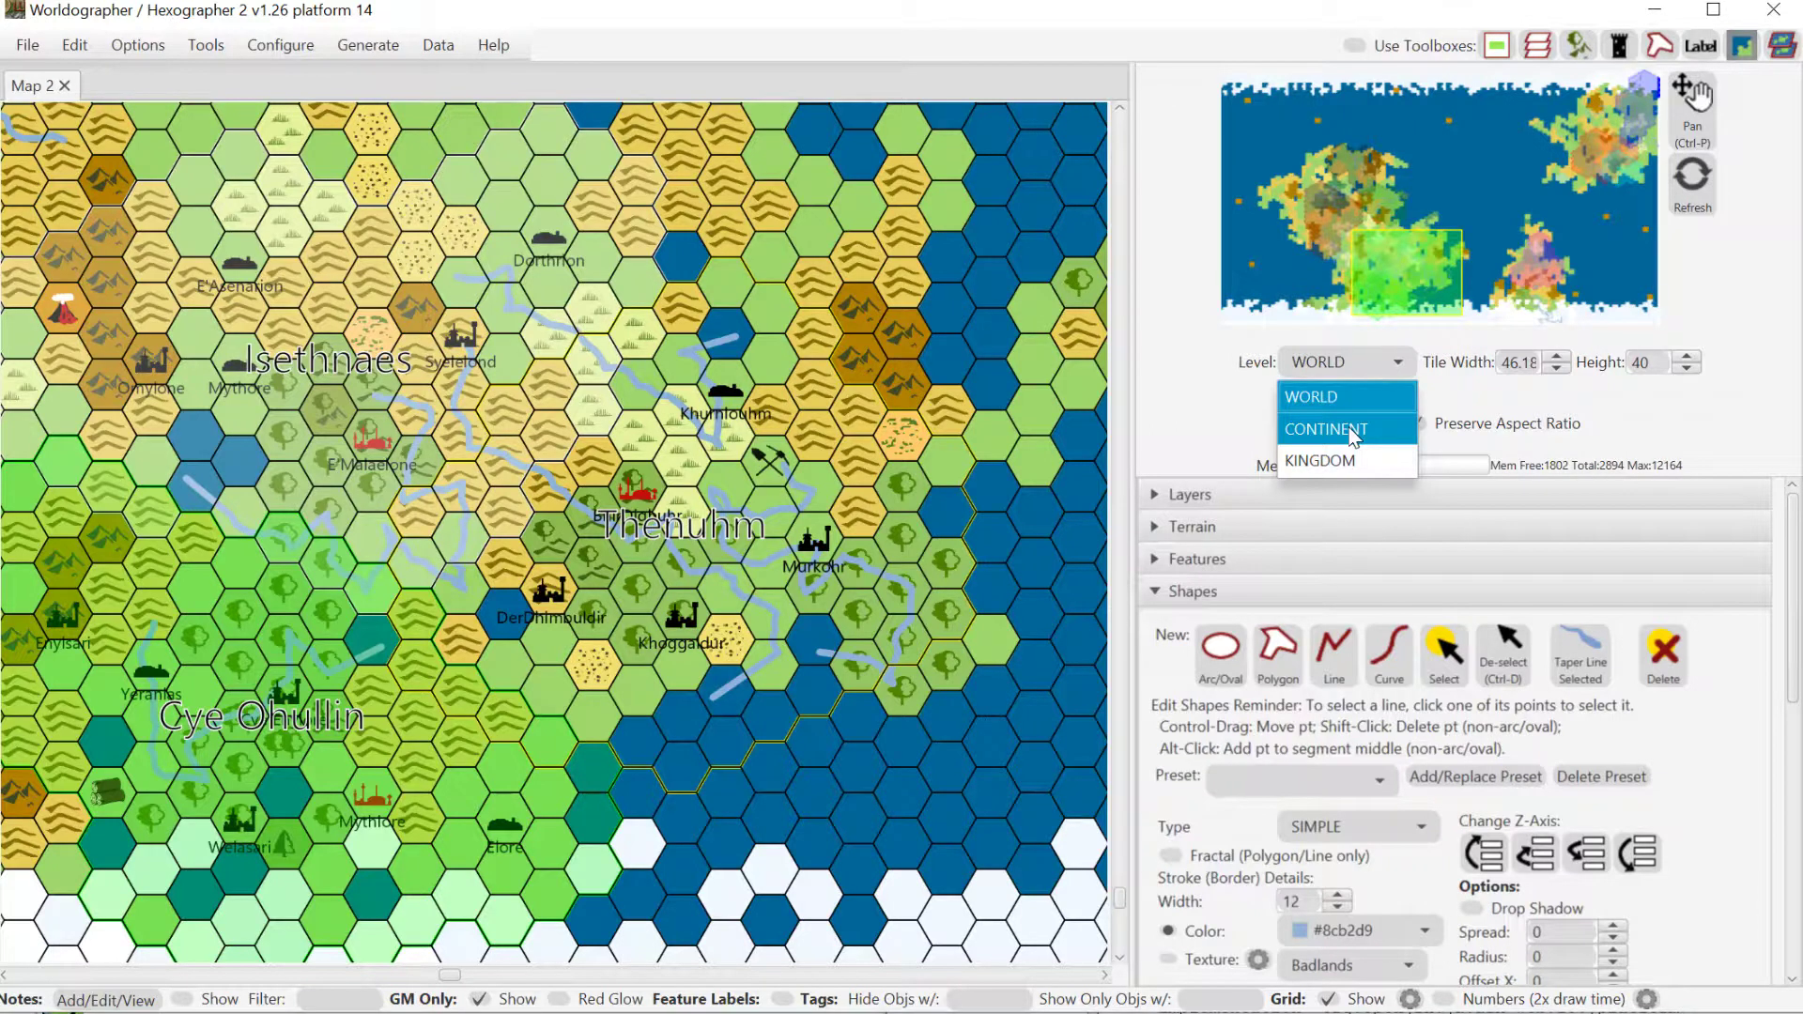
click(1353, 437)
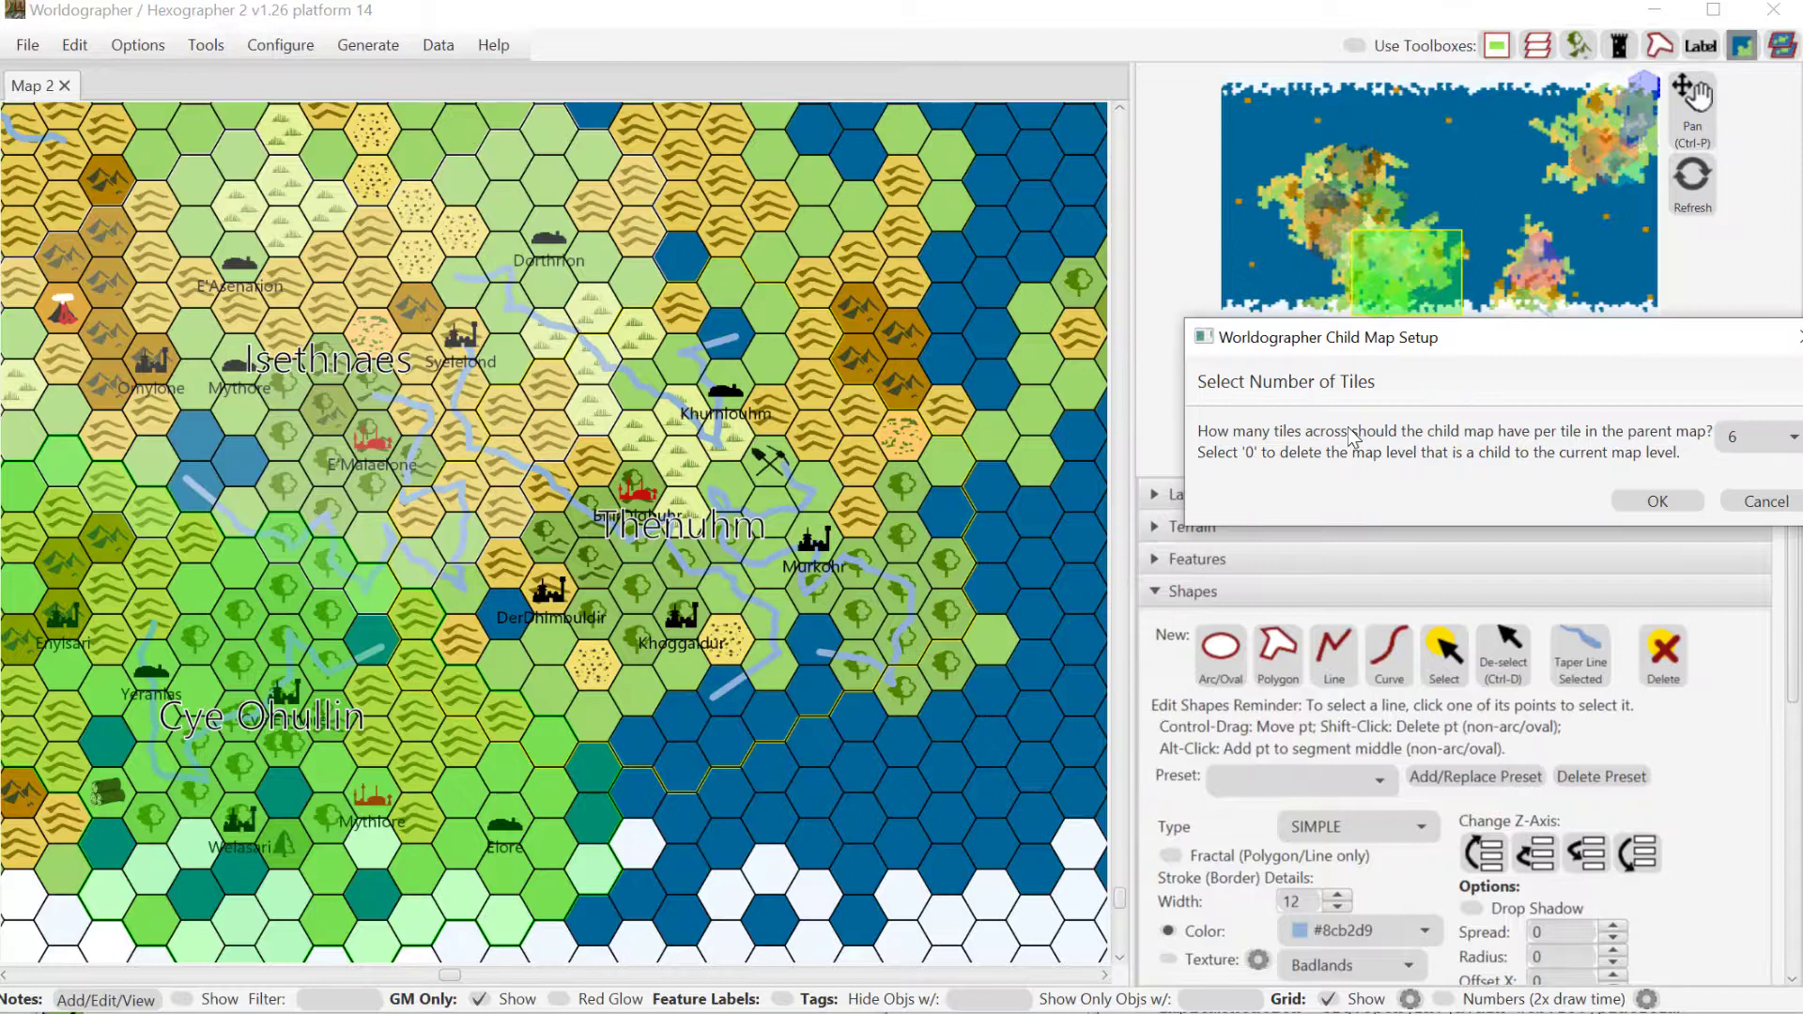
click(1752, 440)
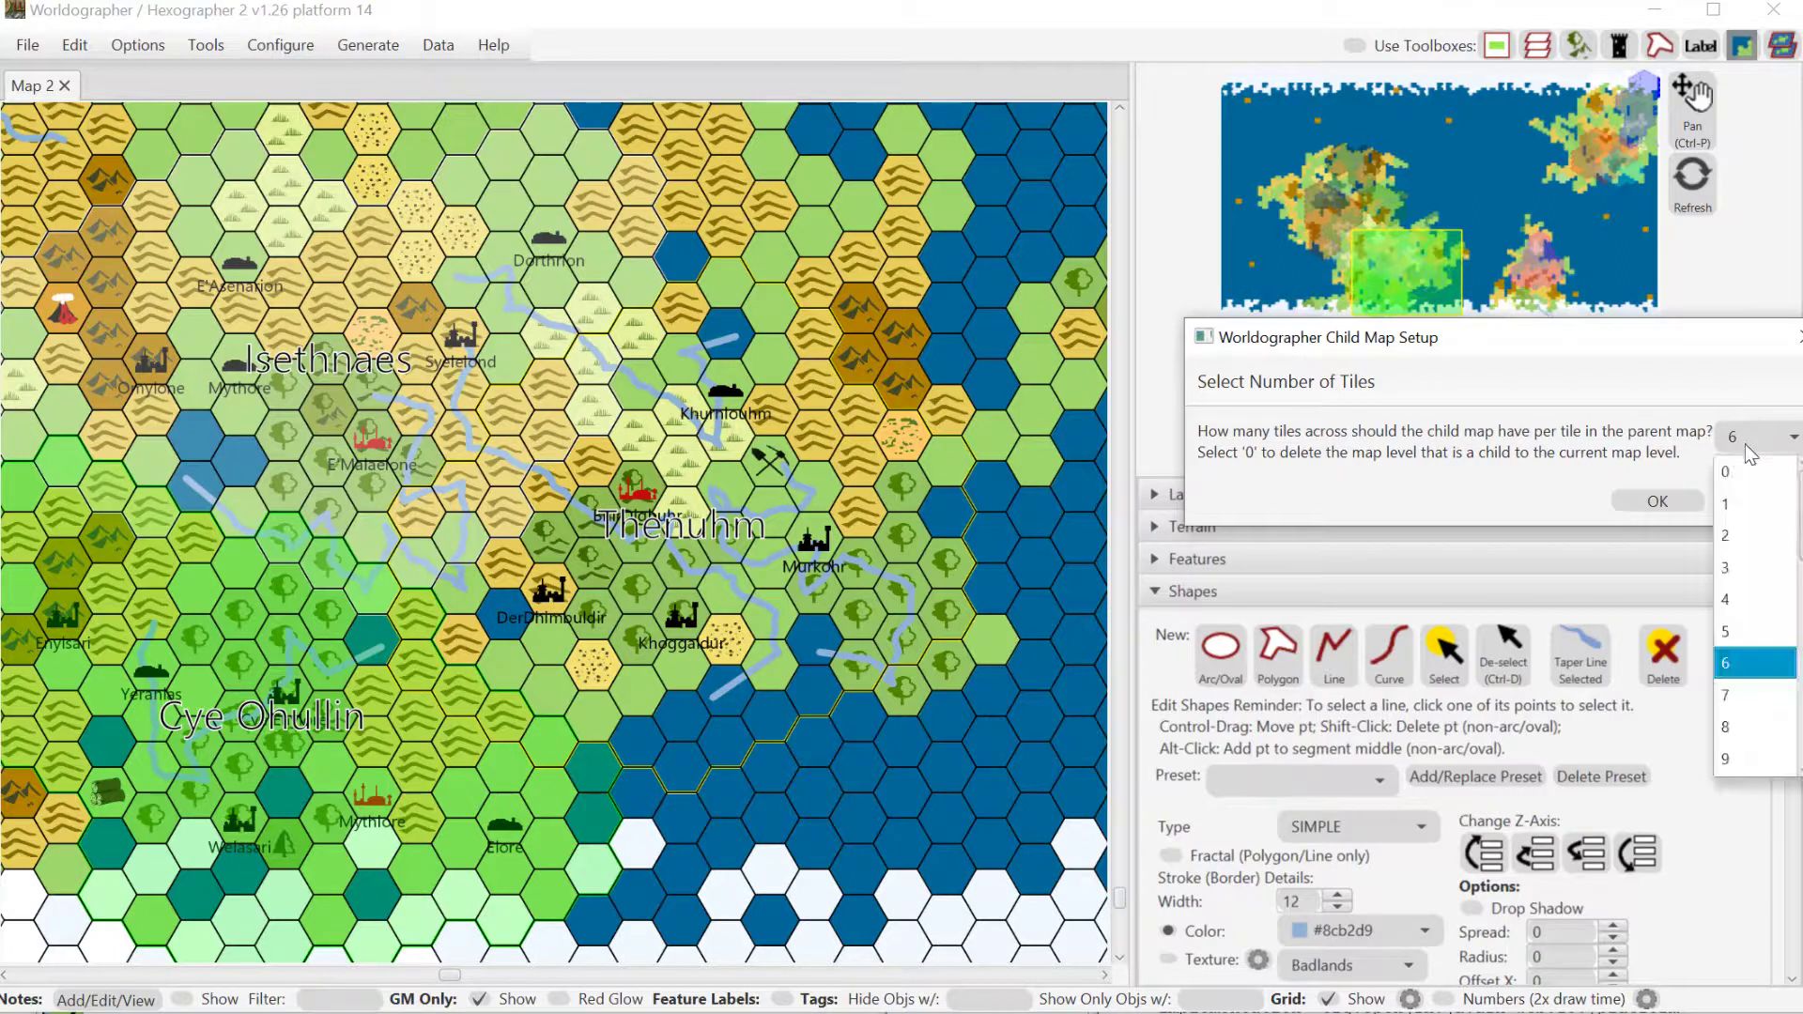
click(1754, 566)
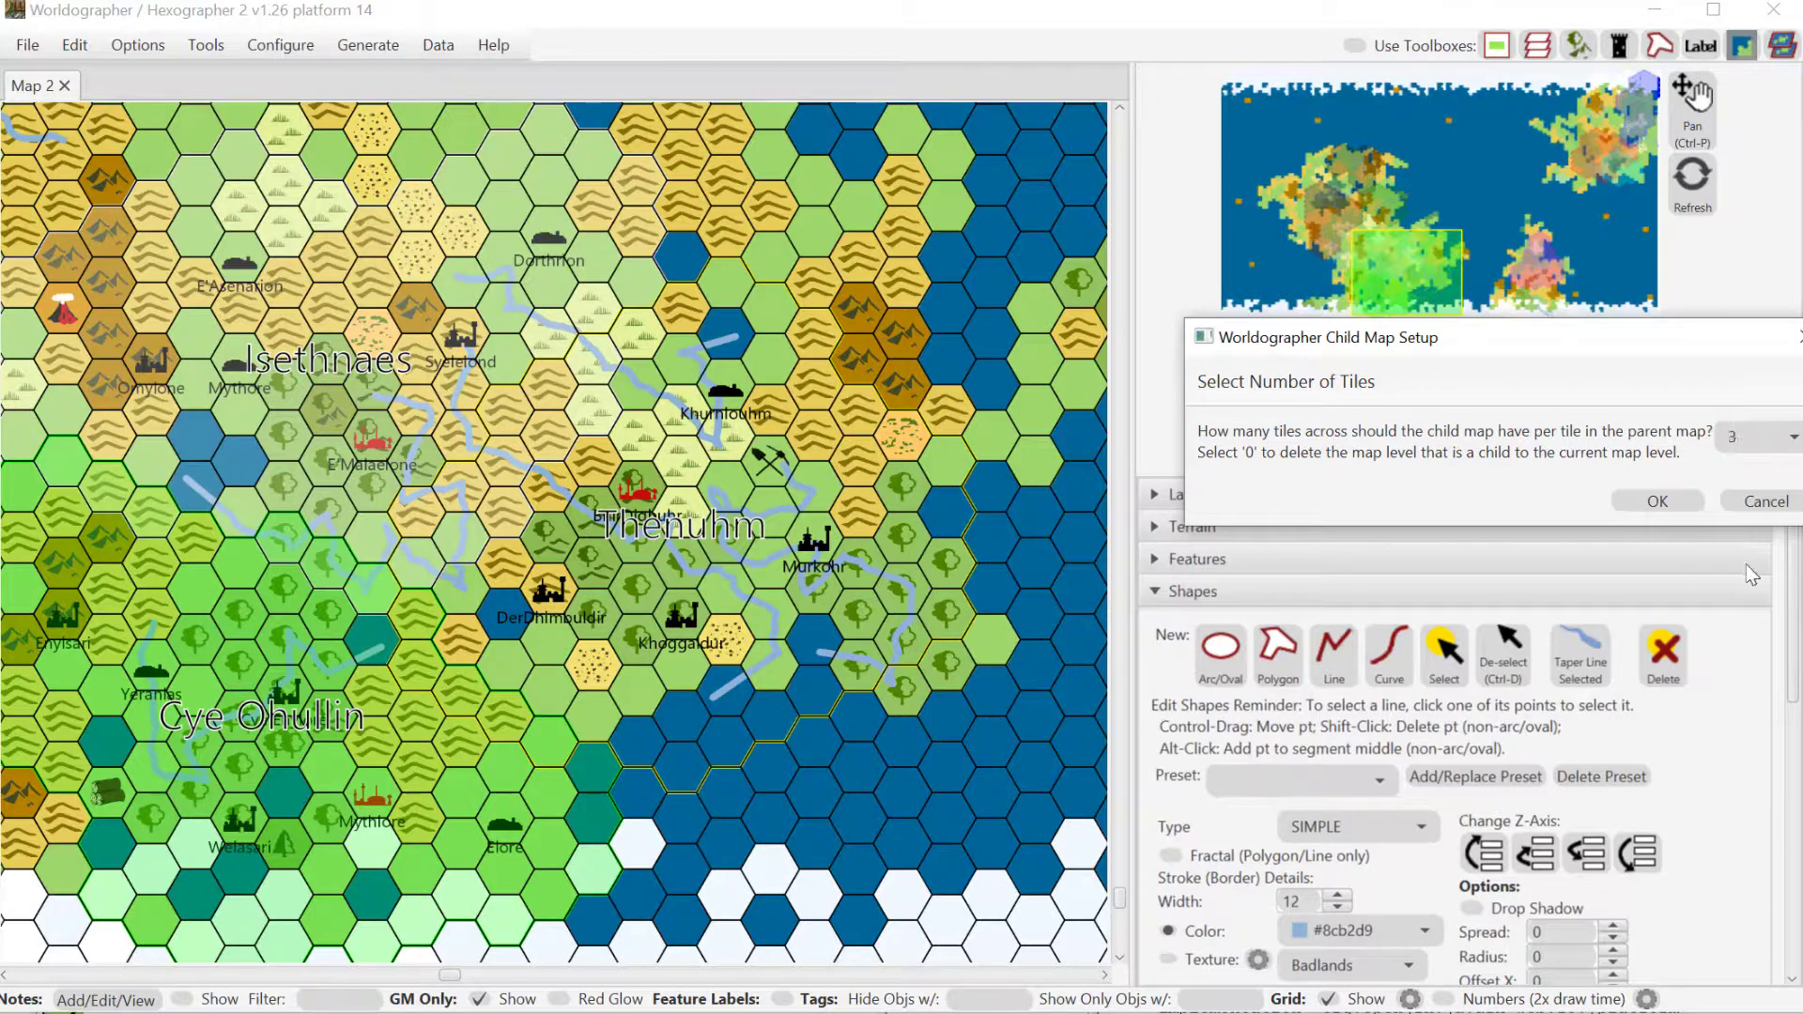
click(1677, 503)
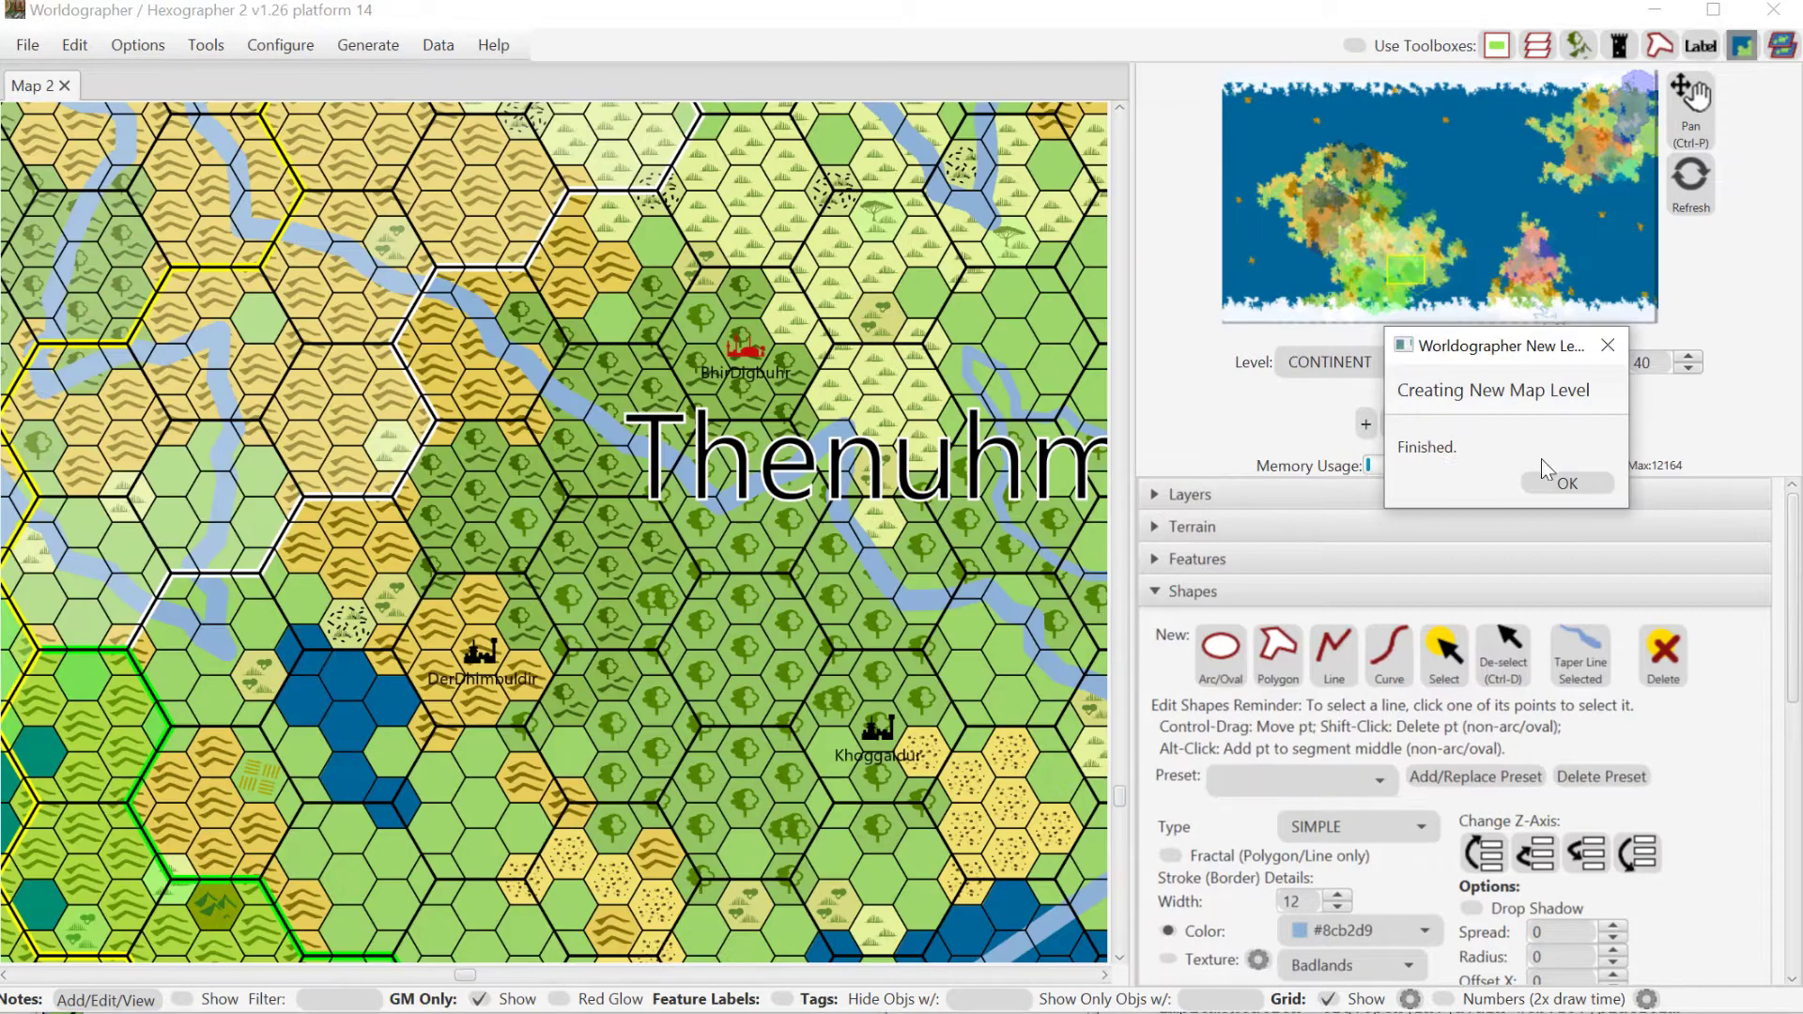
click(1599, 477)
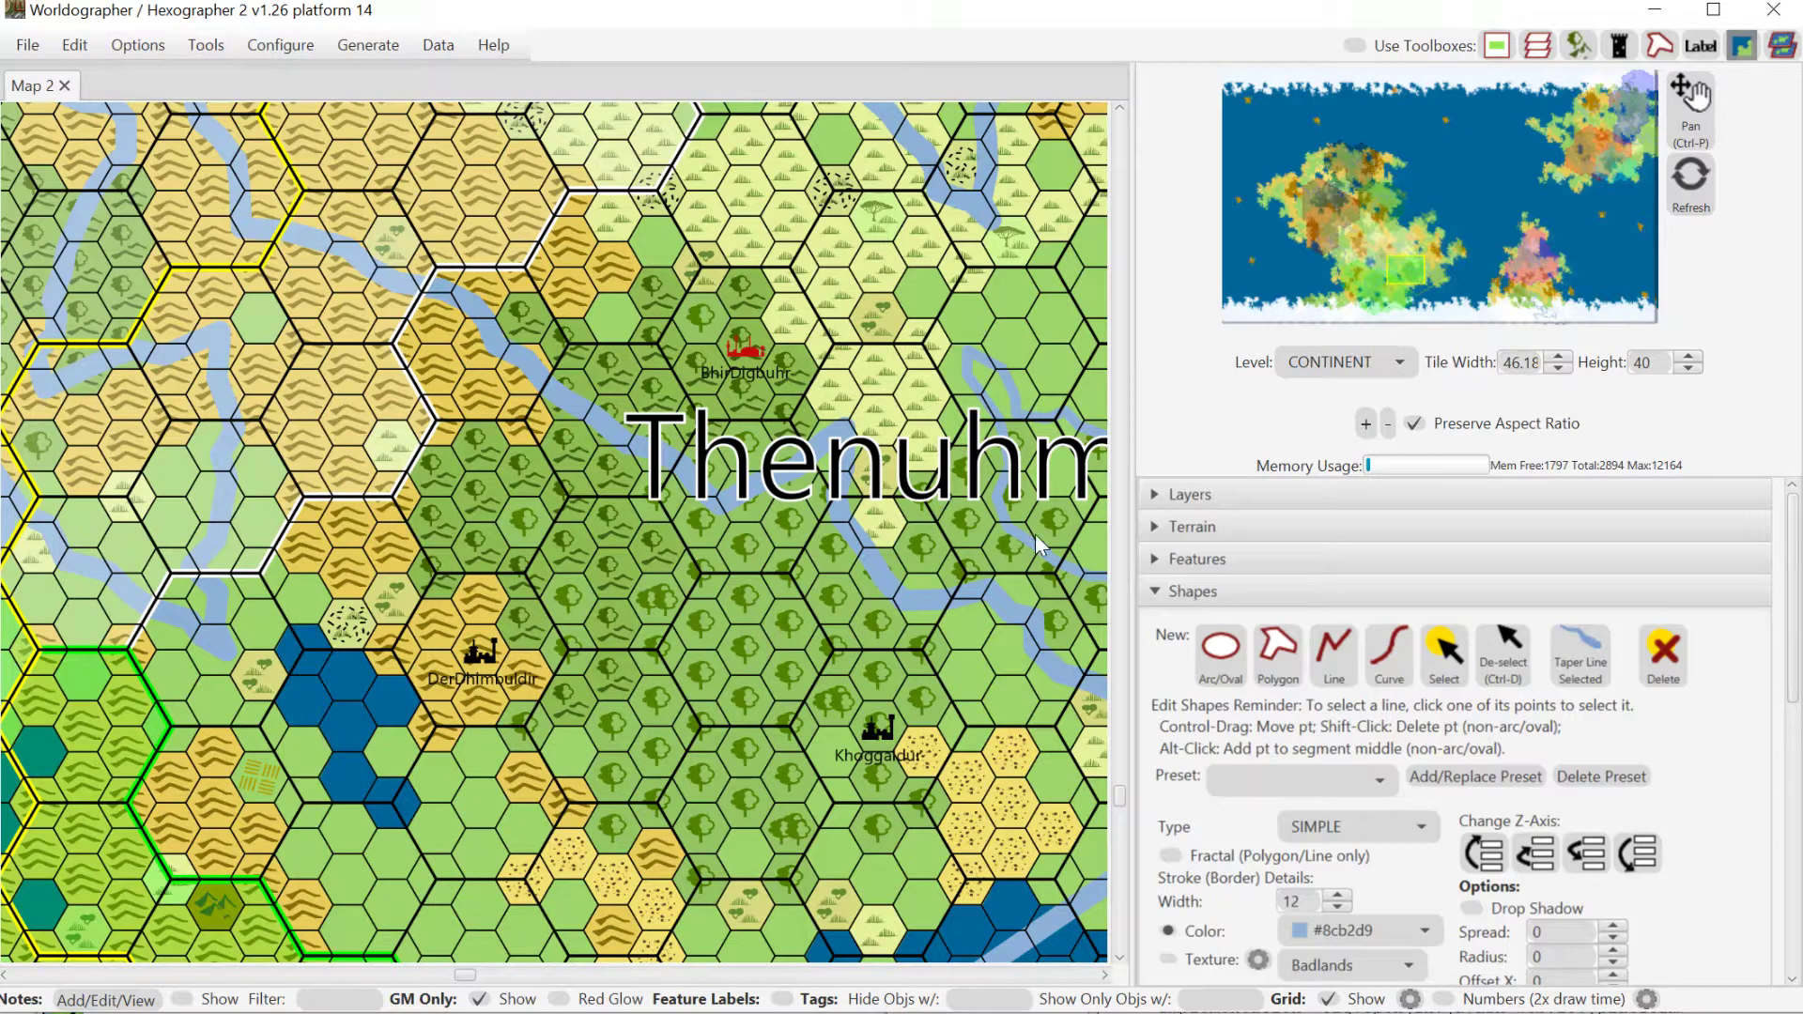
- Compare the widths of the rivers around Thenuhm and Murkohr at the Continent and World levels
click(1413, 273)
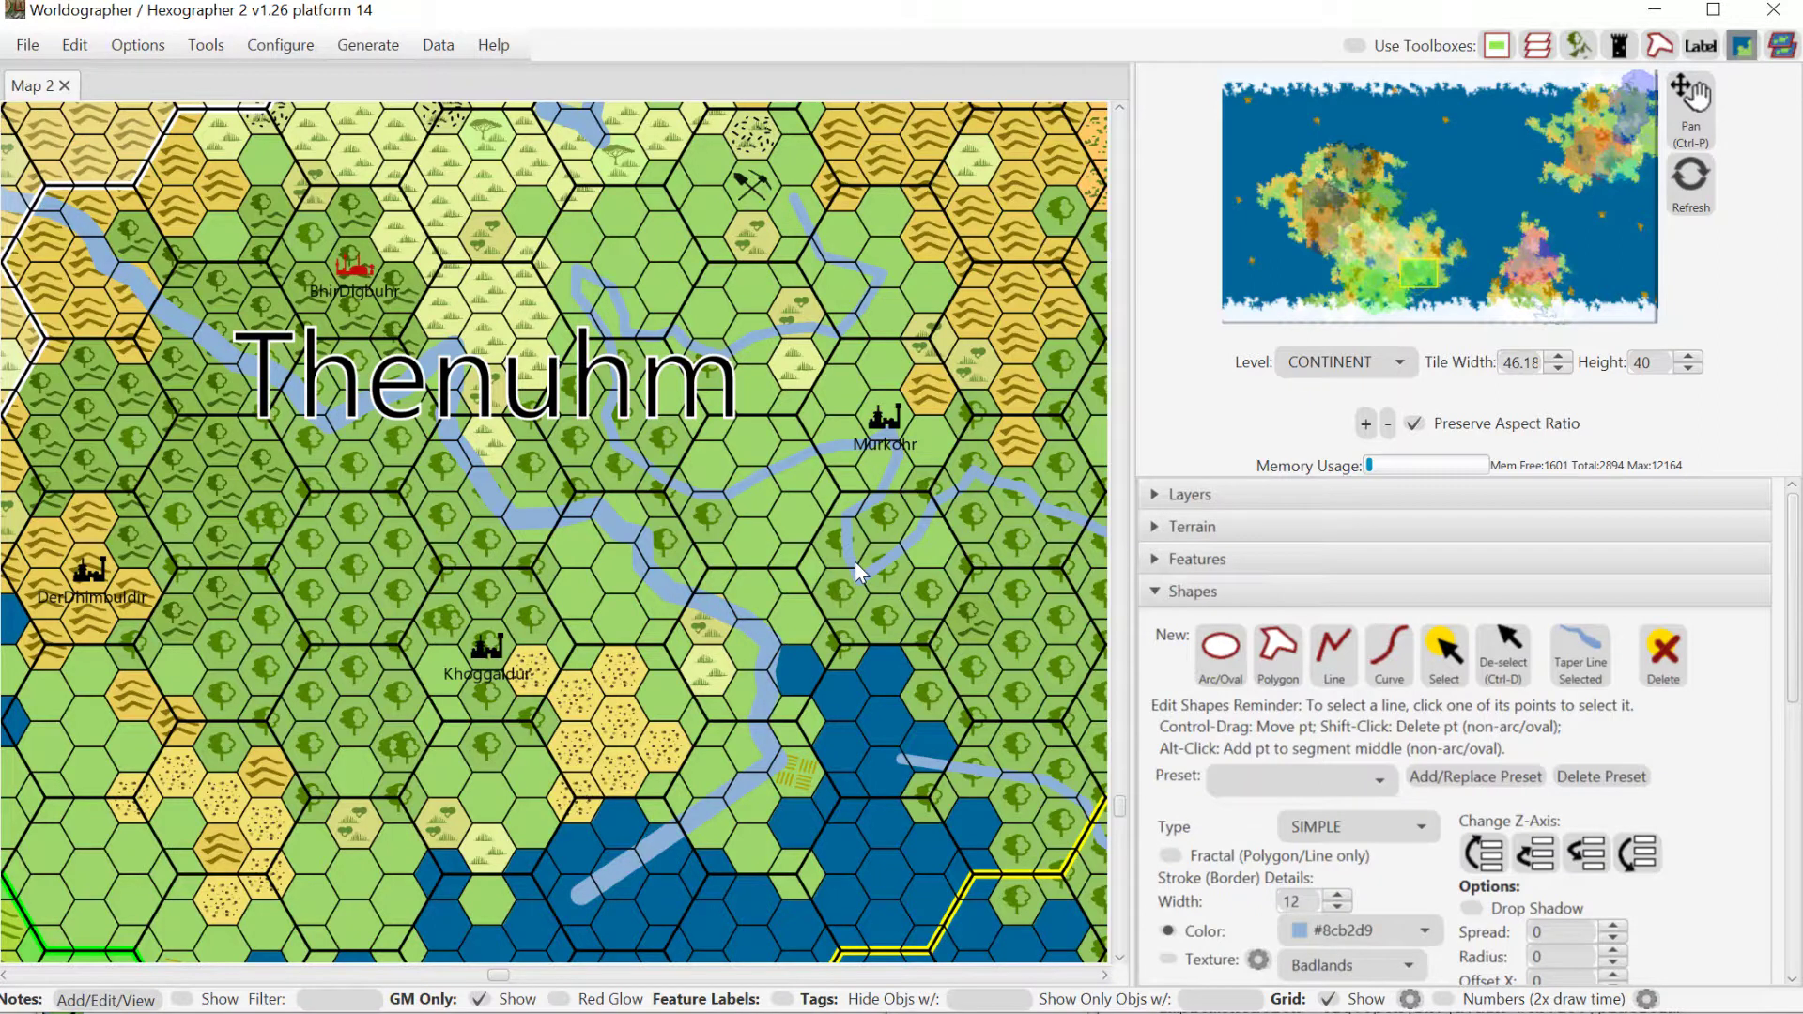
click(1304, 372)
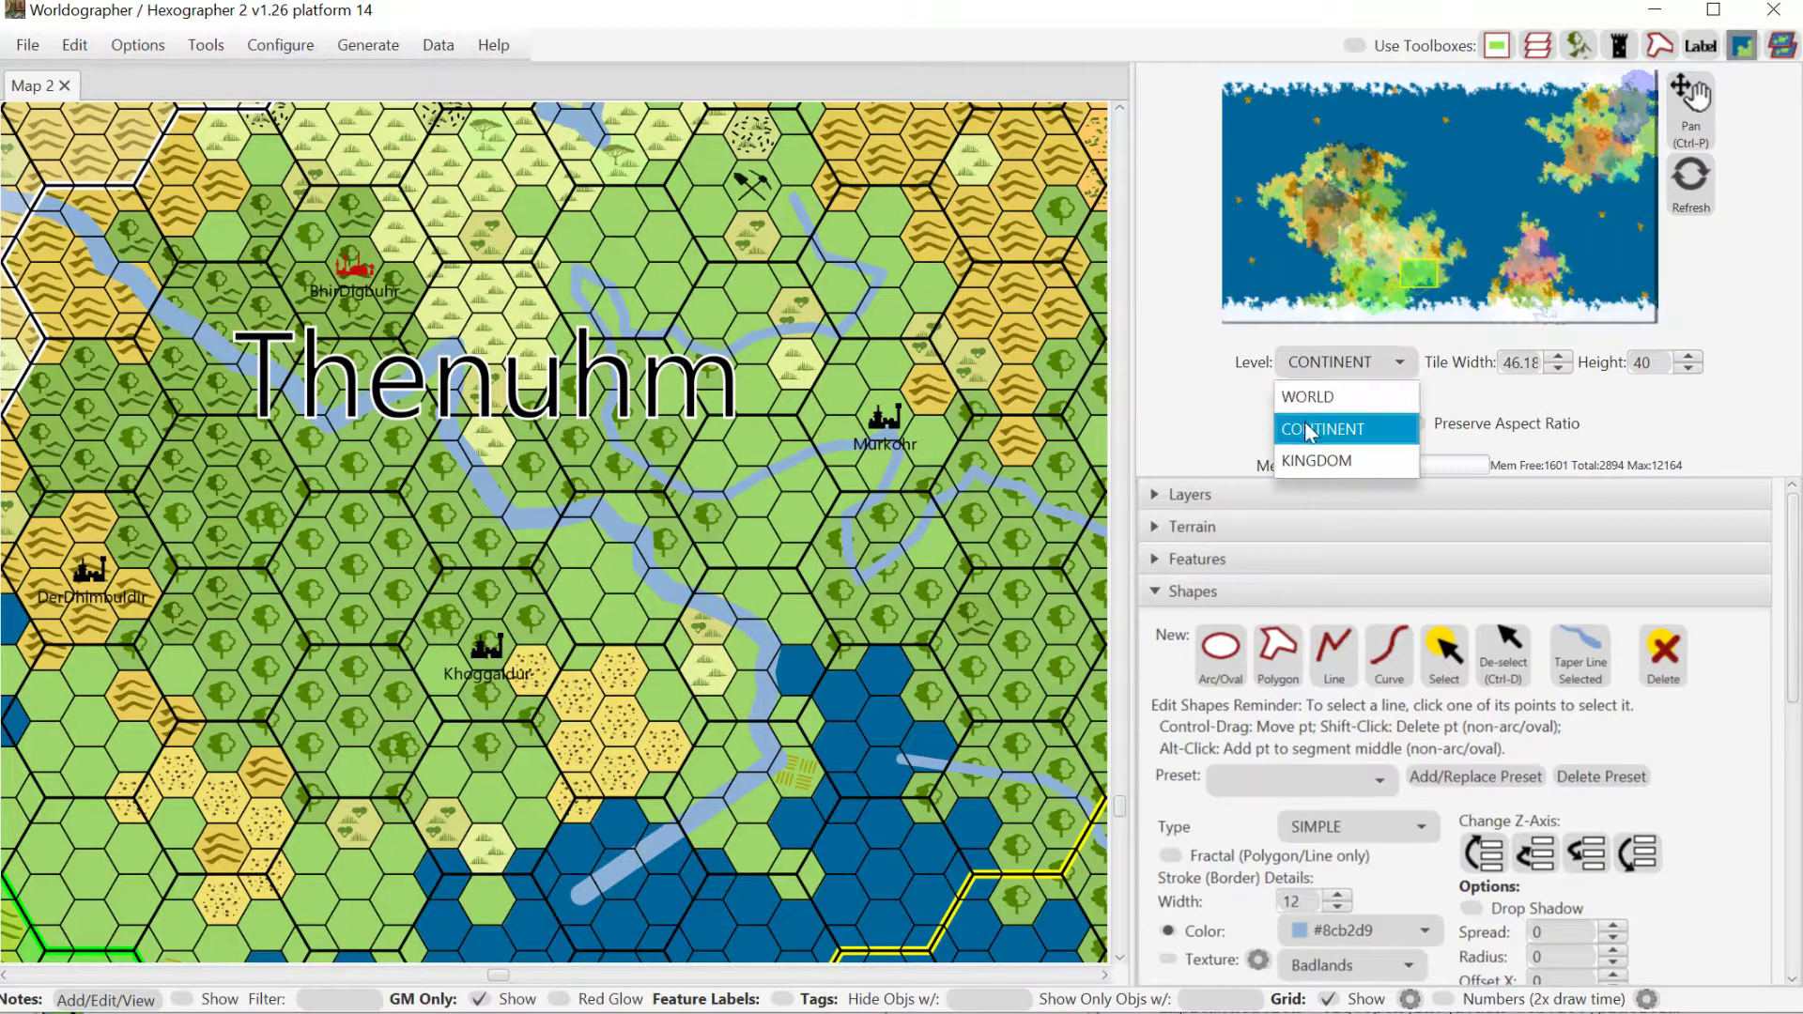
click(1308, 394)
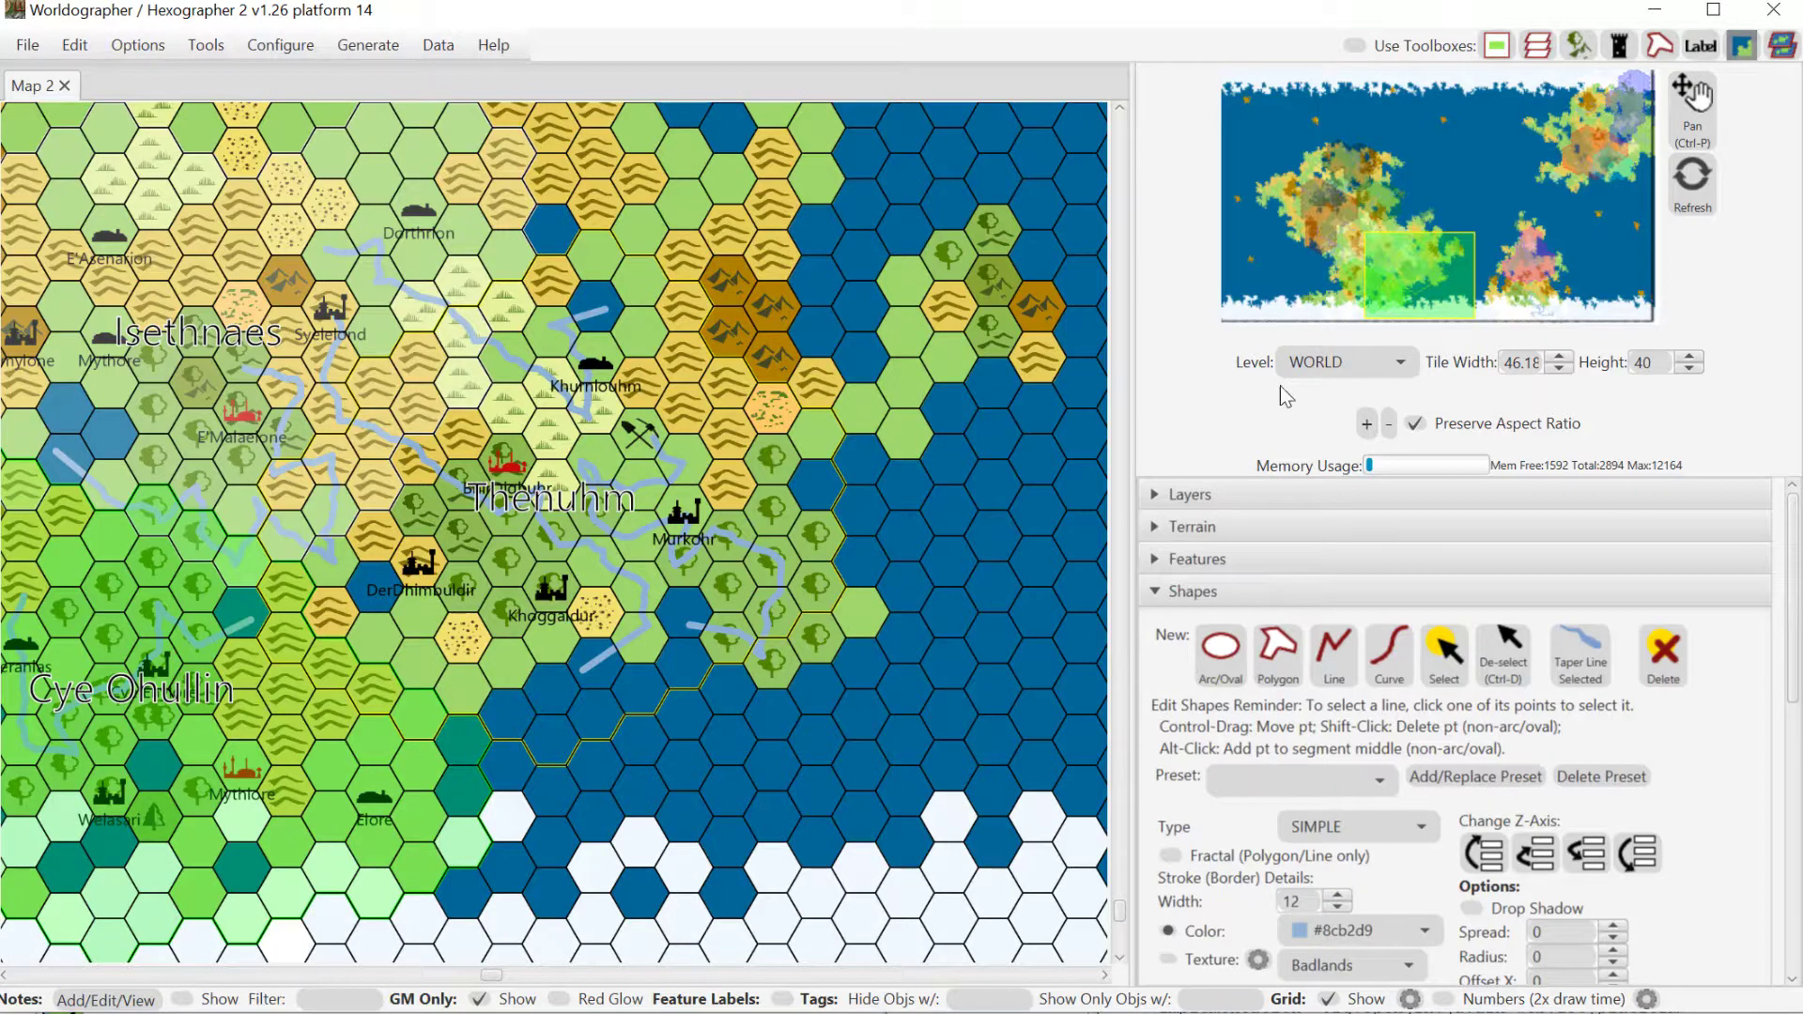
click(1310, 363)
click(1307, 427)
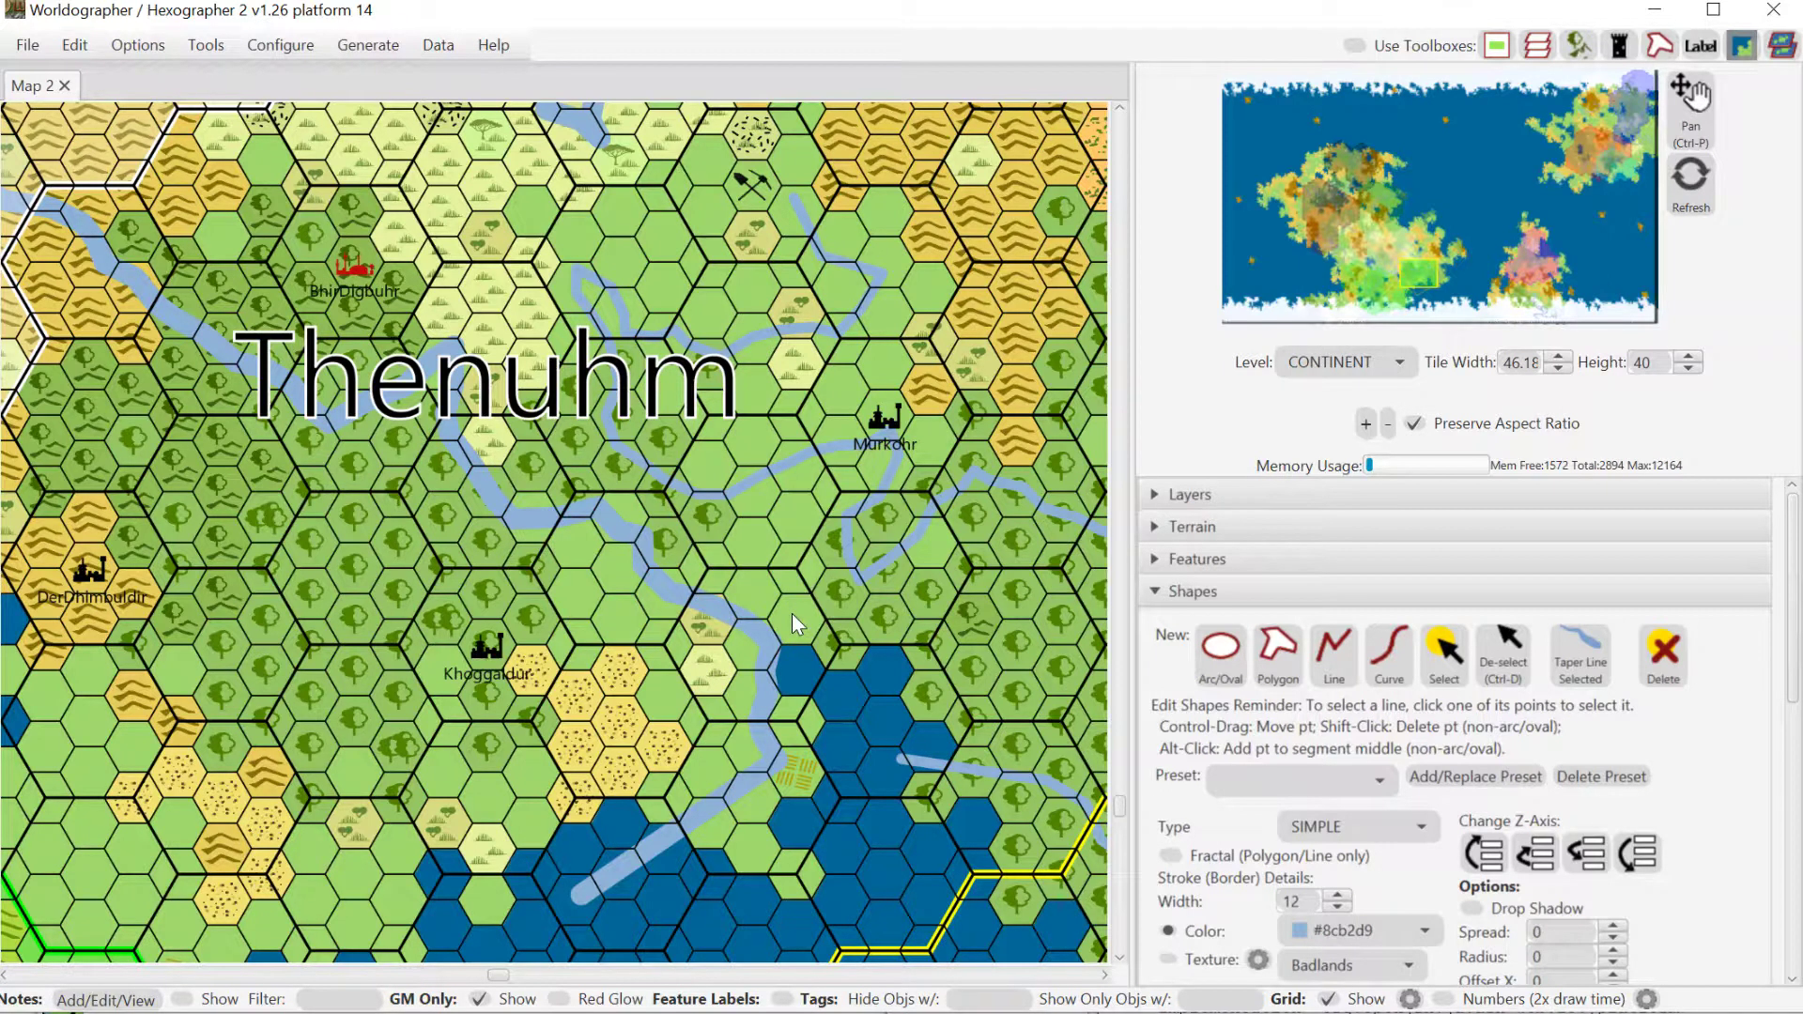
- Create the Kingdom map level with 3 child tiles across per continent tile
click(1300, 363)
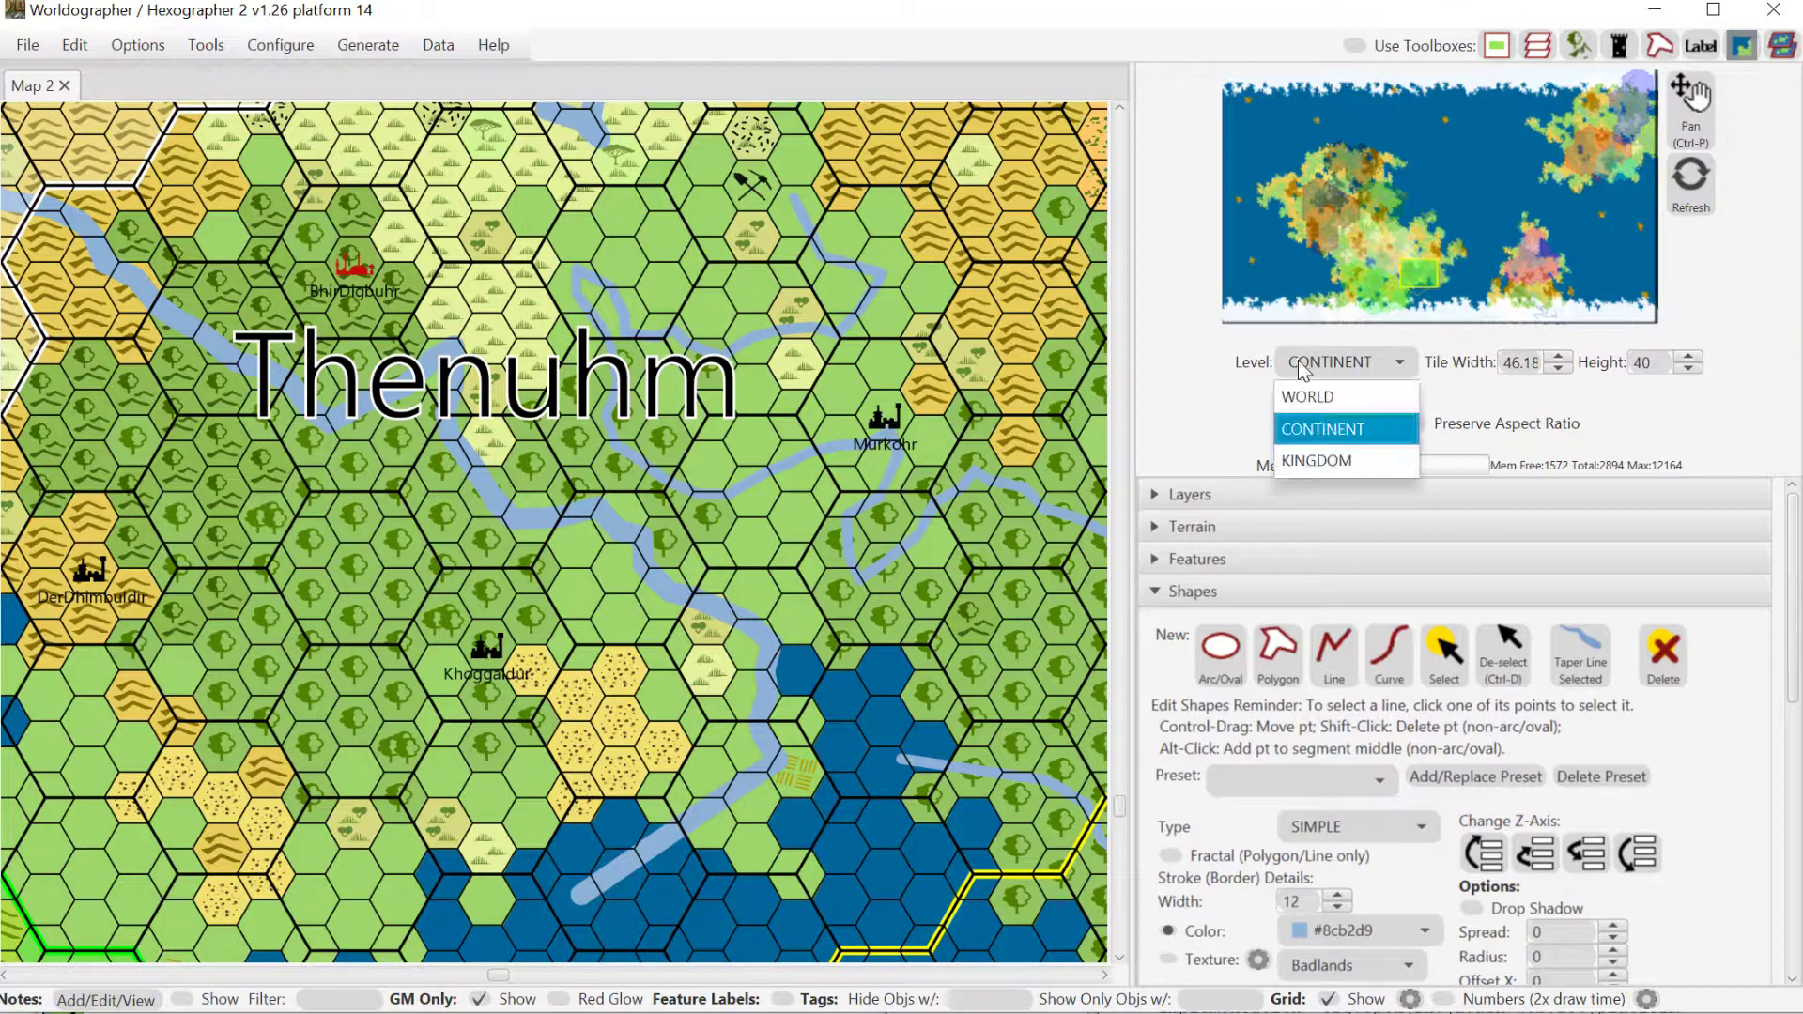
click(1318, 461)
click(1746, 441)
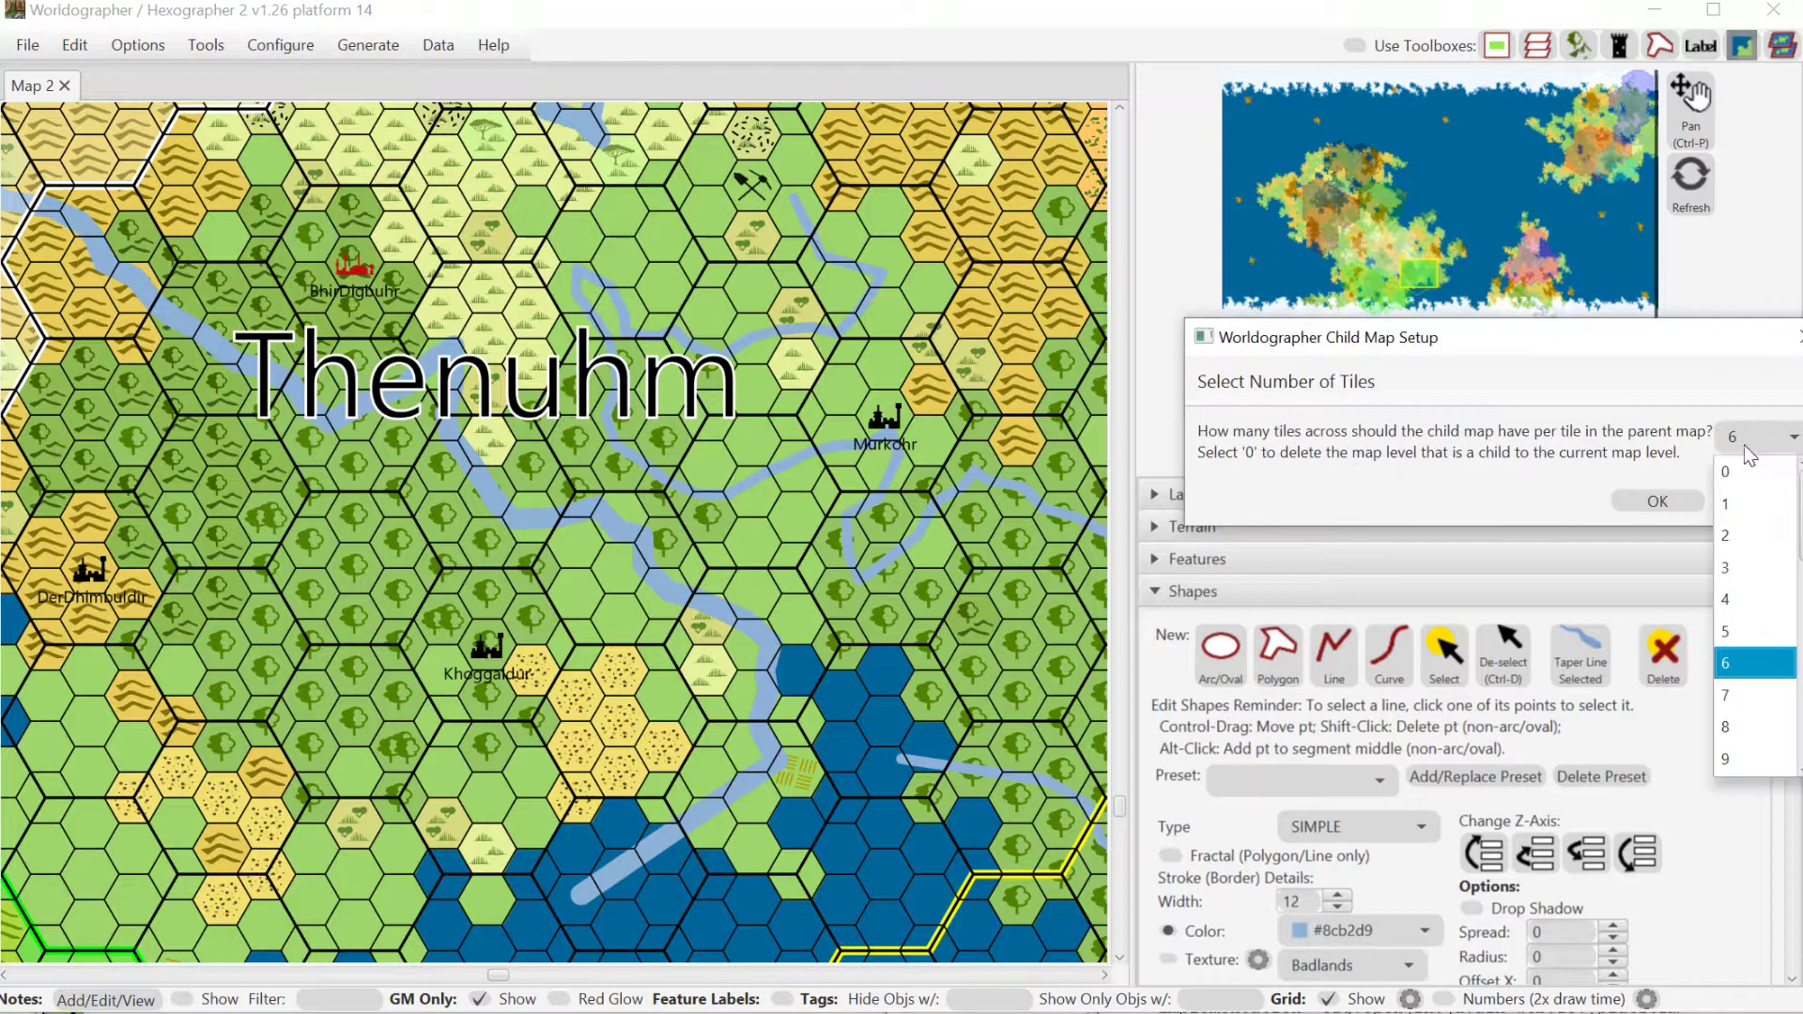
click(1745, 558)
click(1687, 500)
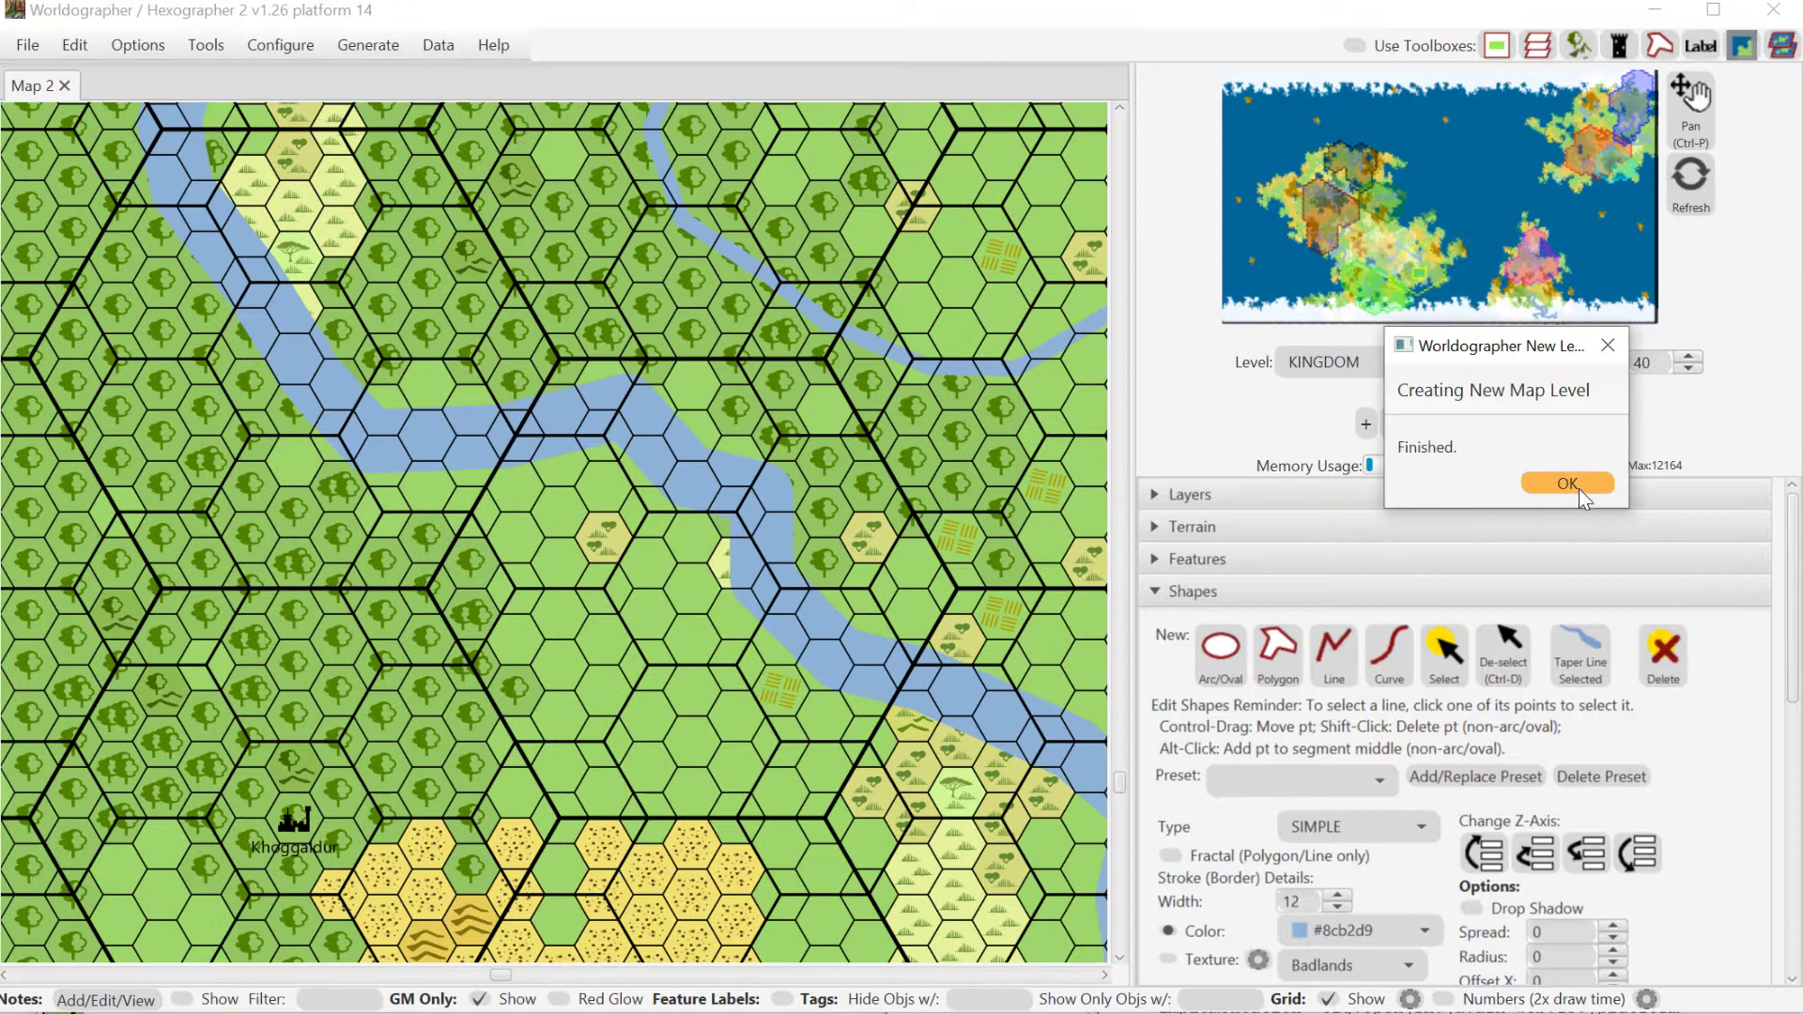
click(1580, 489)
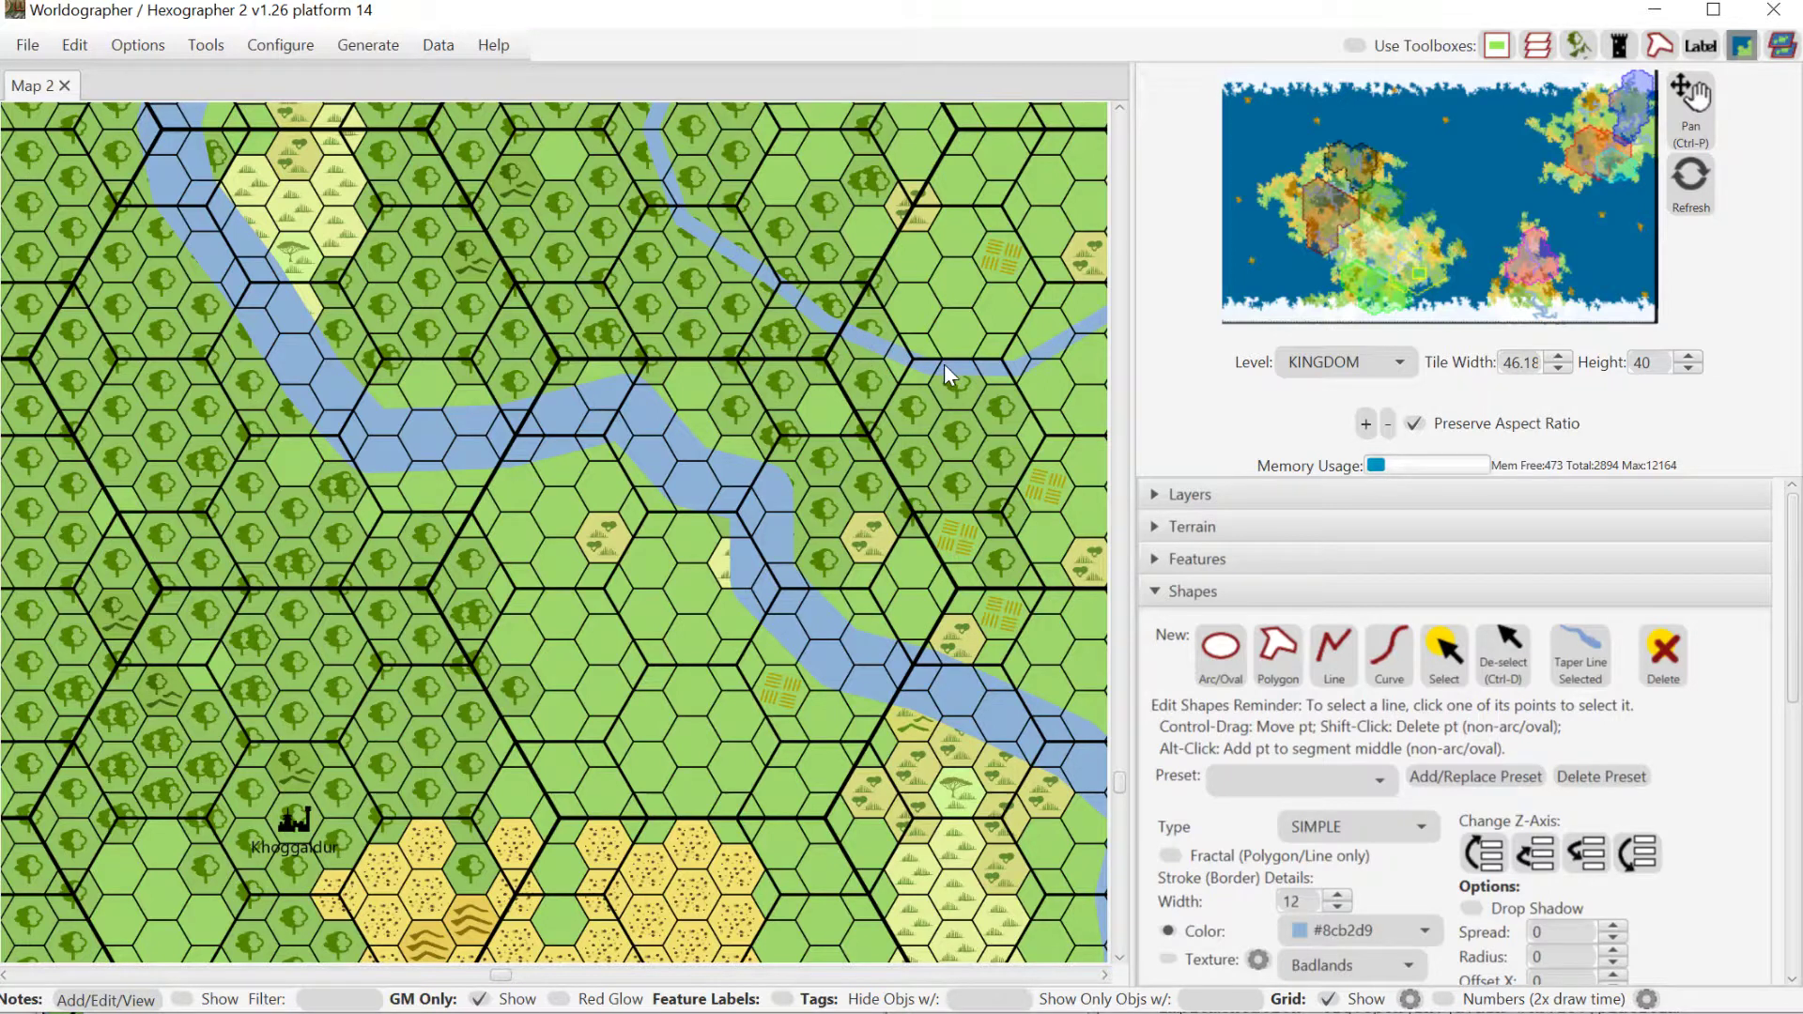
- Return to the World level and set the Level Change Scale of the river past Murkohr to 25%
click(1327, 364)
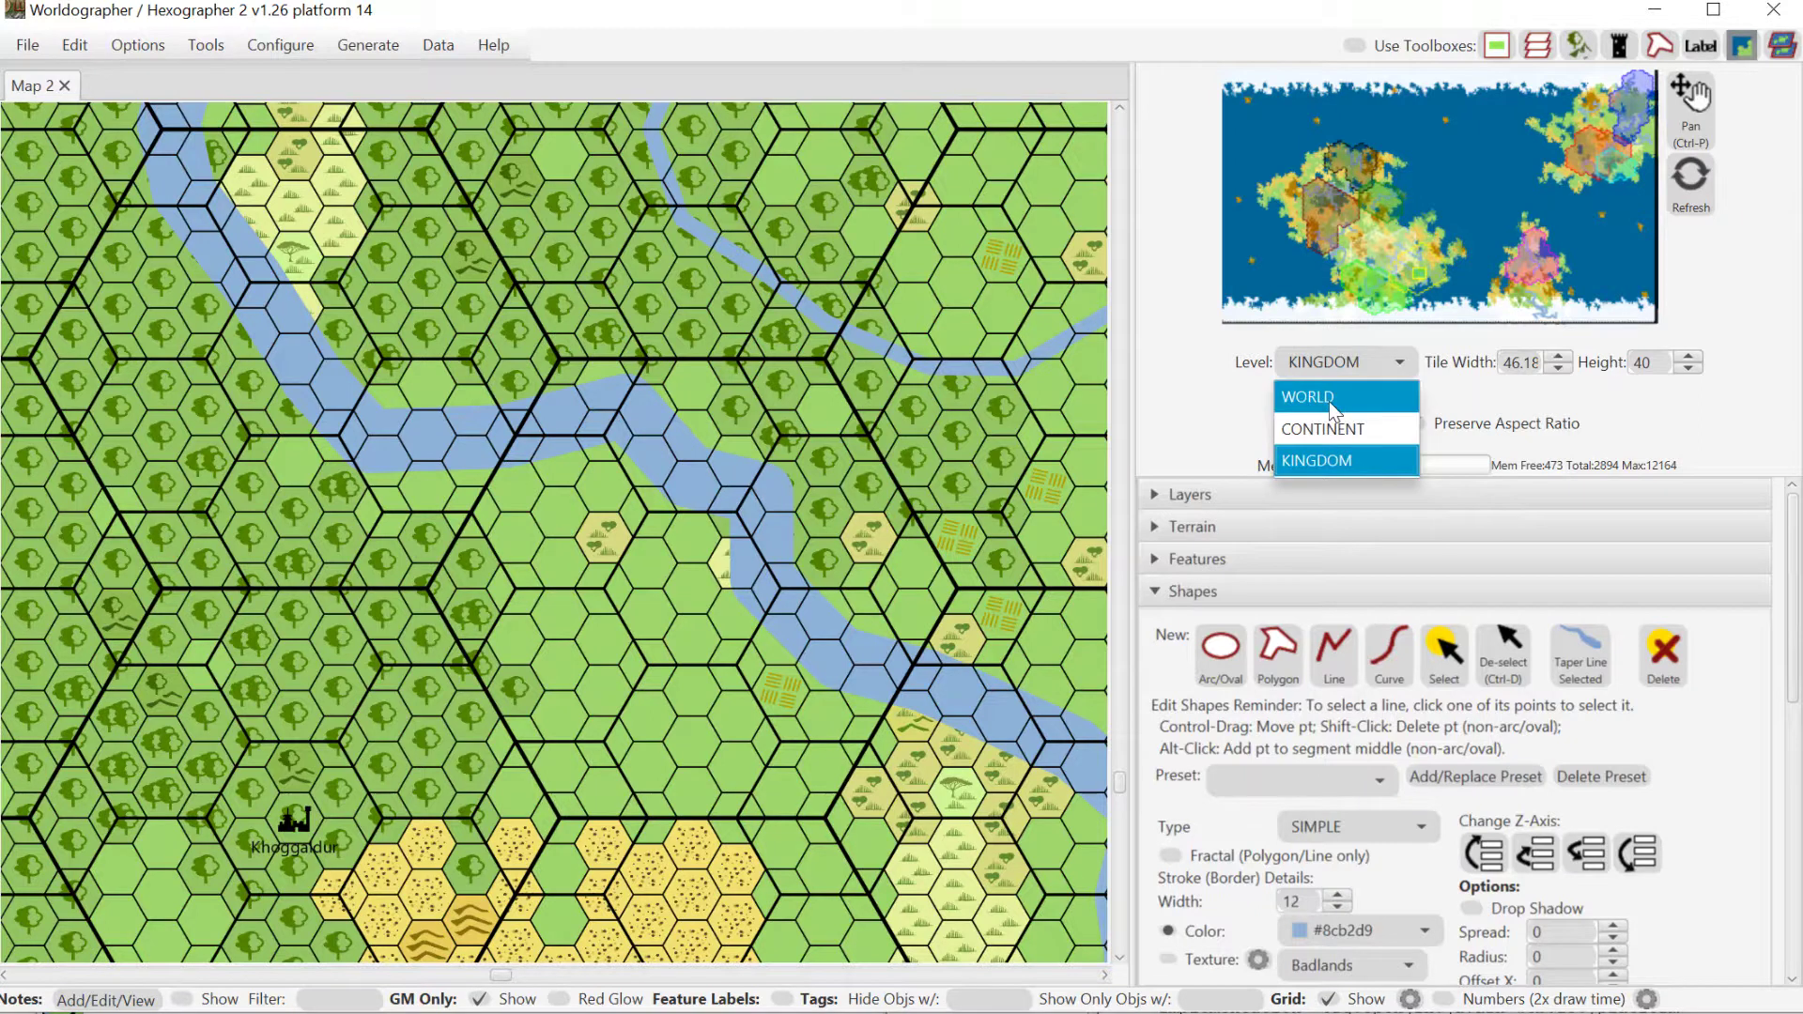
click(1328, 401)
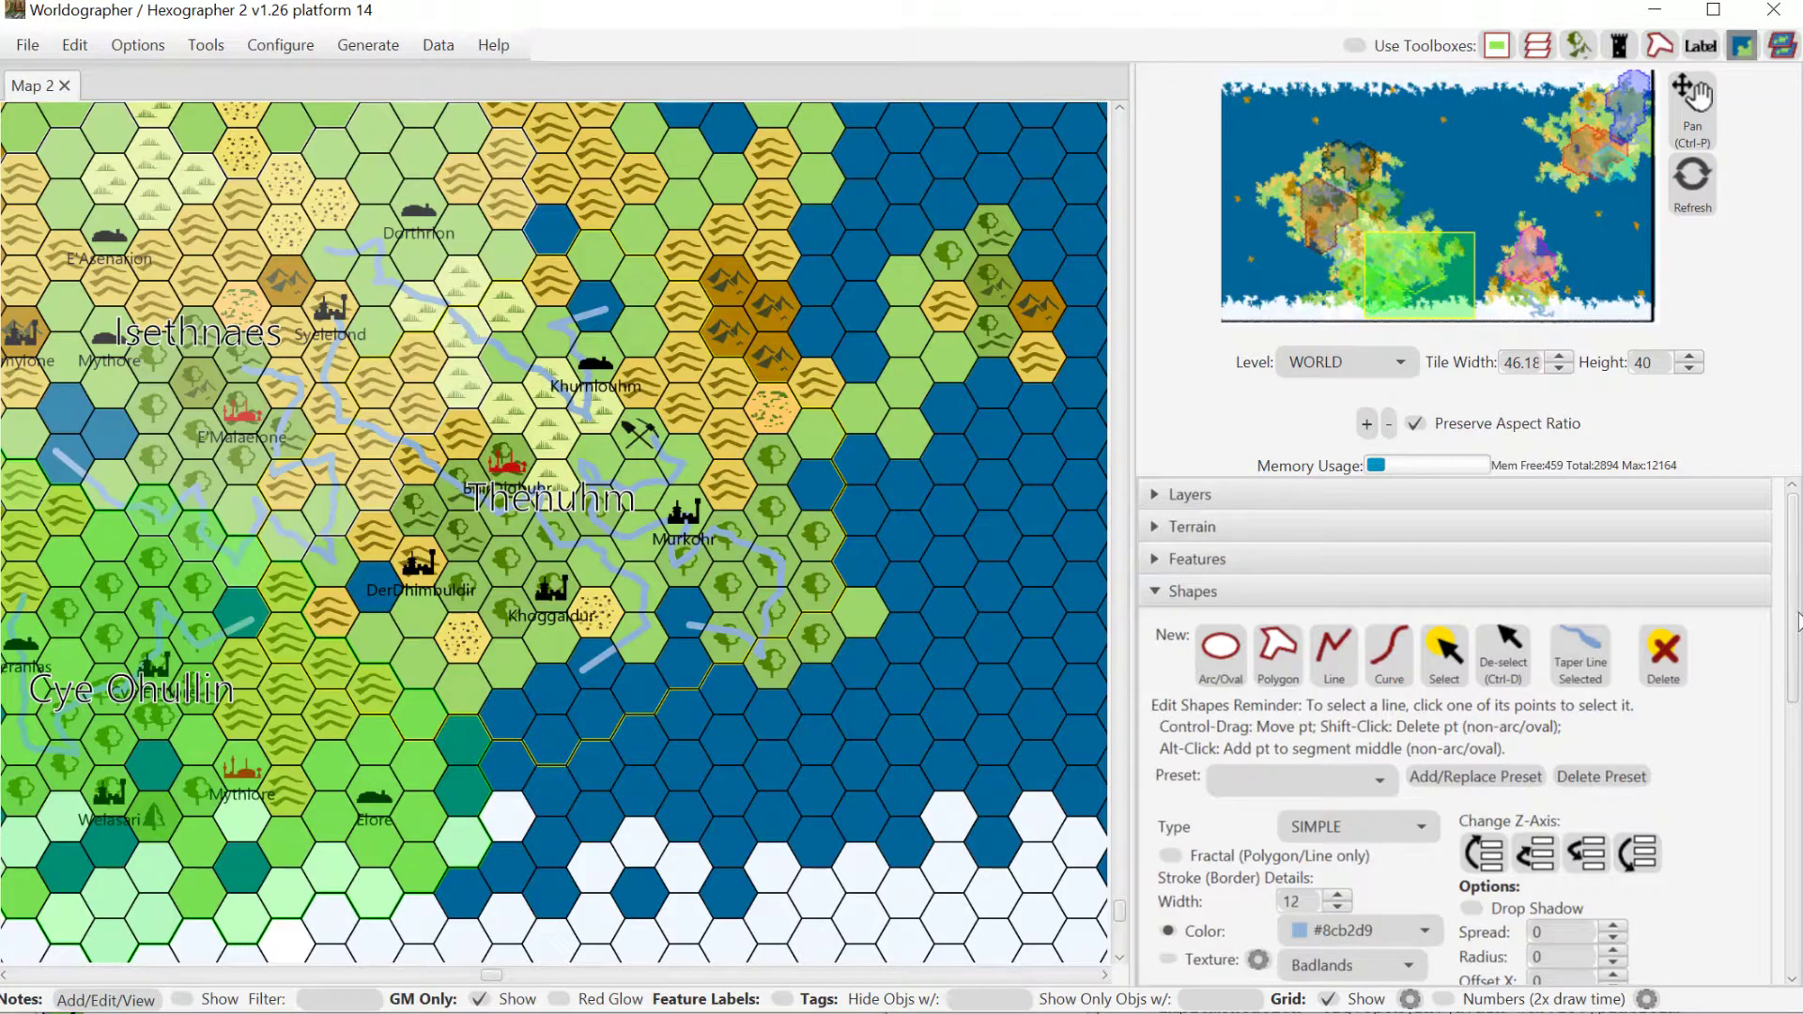
drag(1792, 625, 1792, 864)
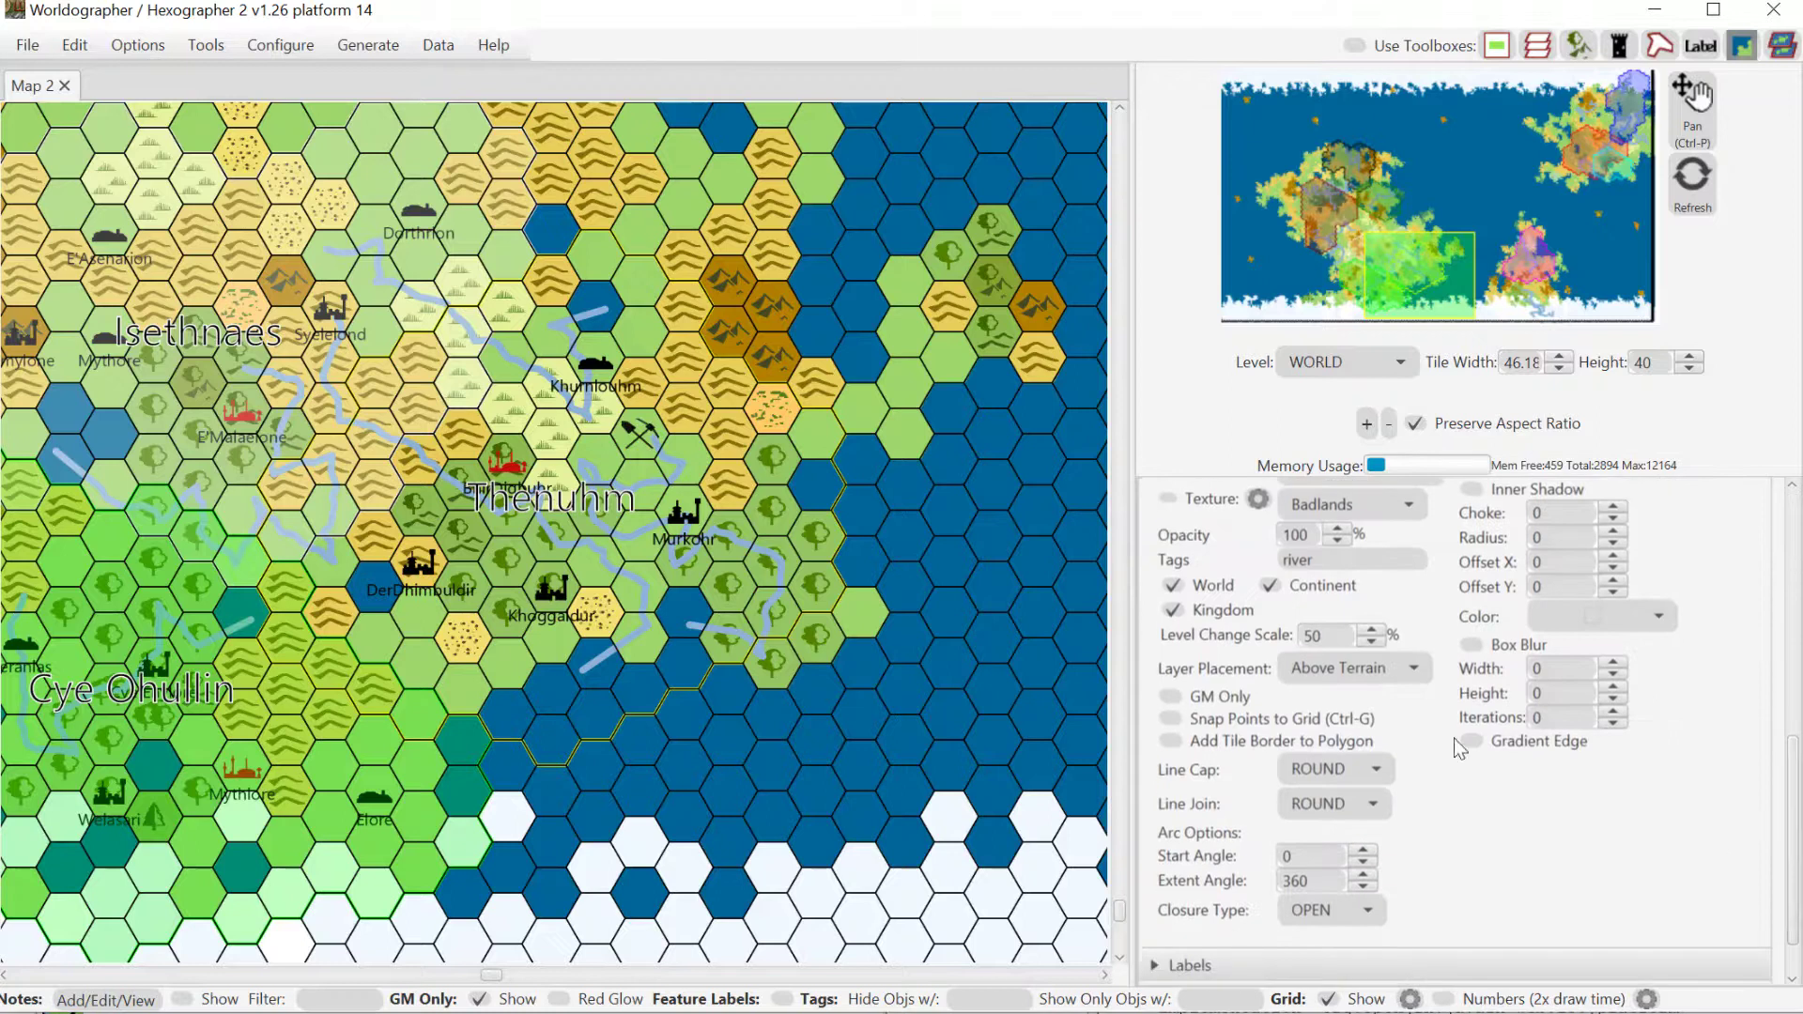
drag(1792, 759, 1792, 507)
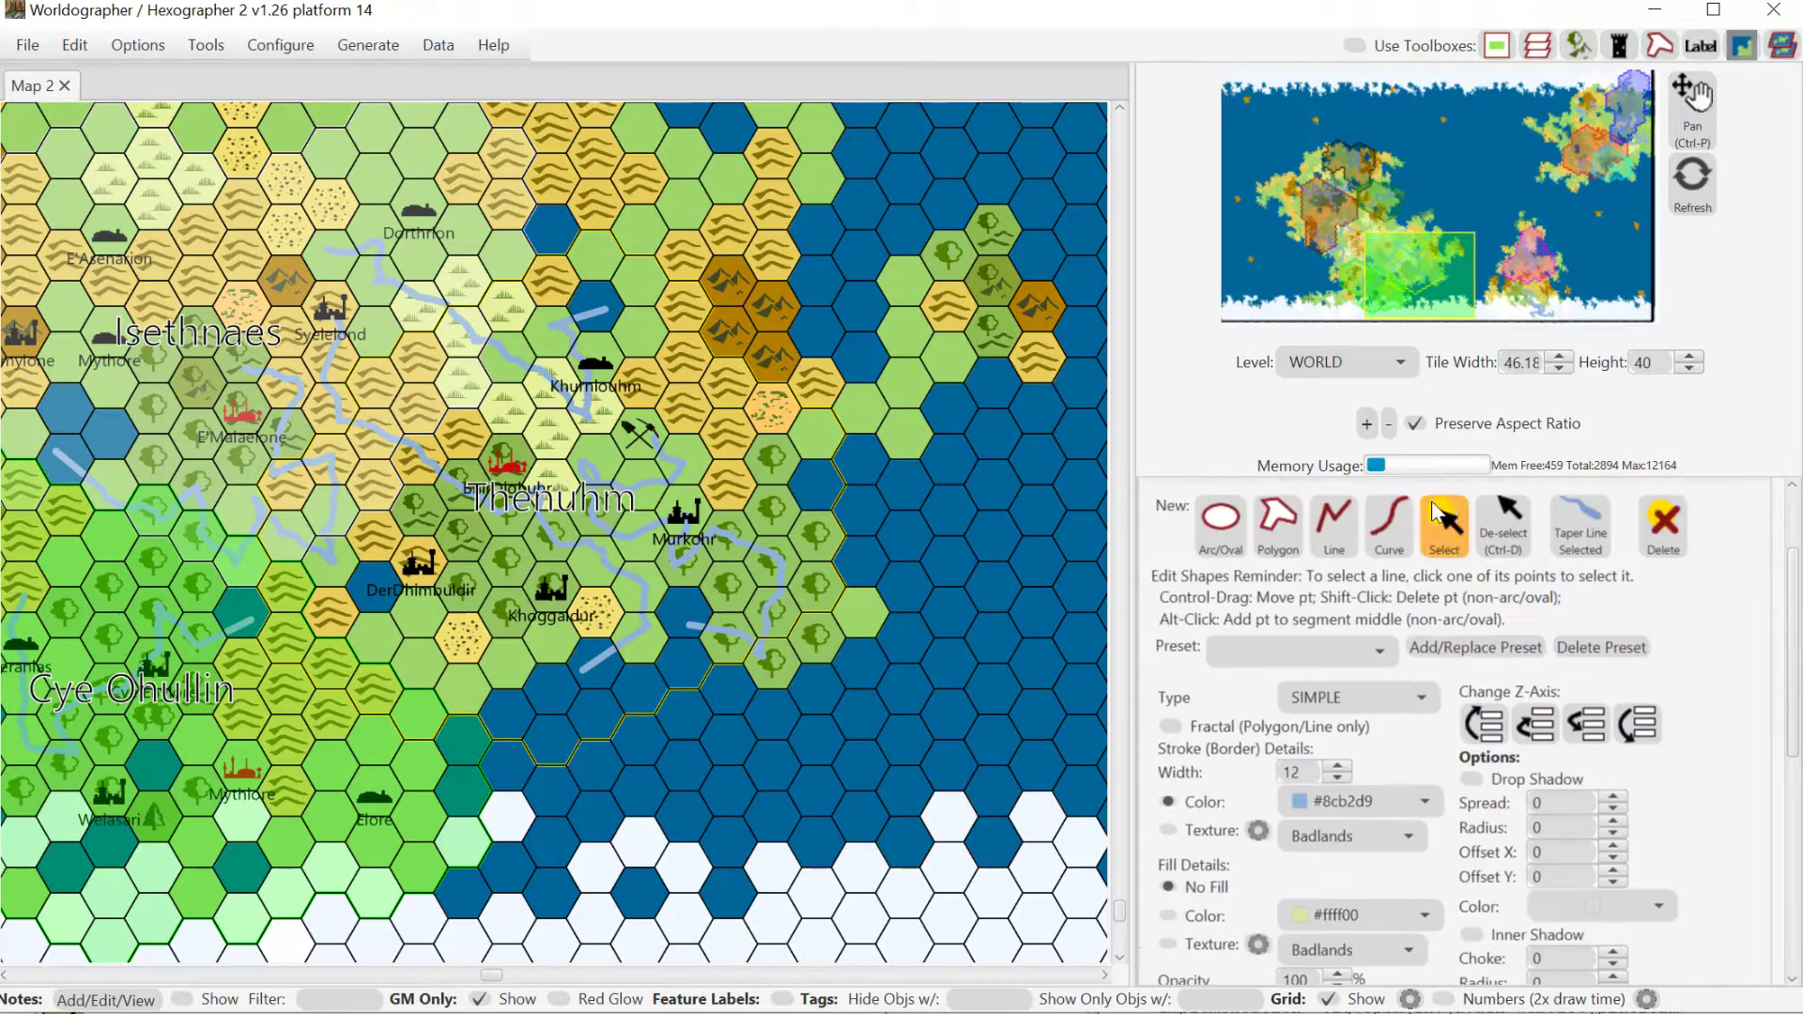
click(717, 531)
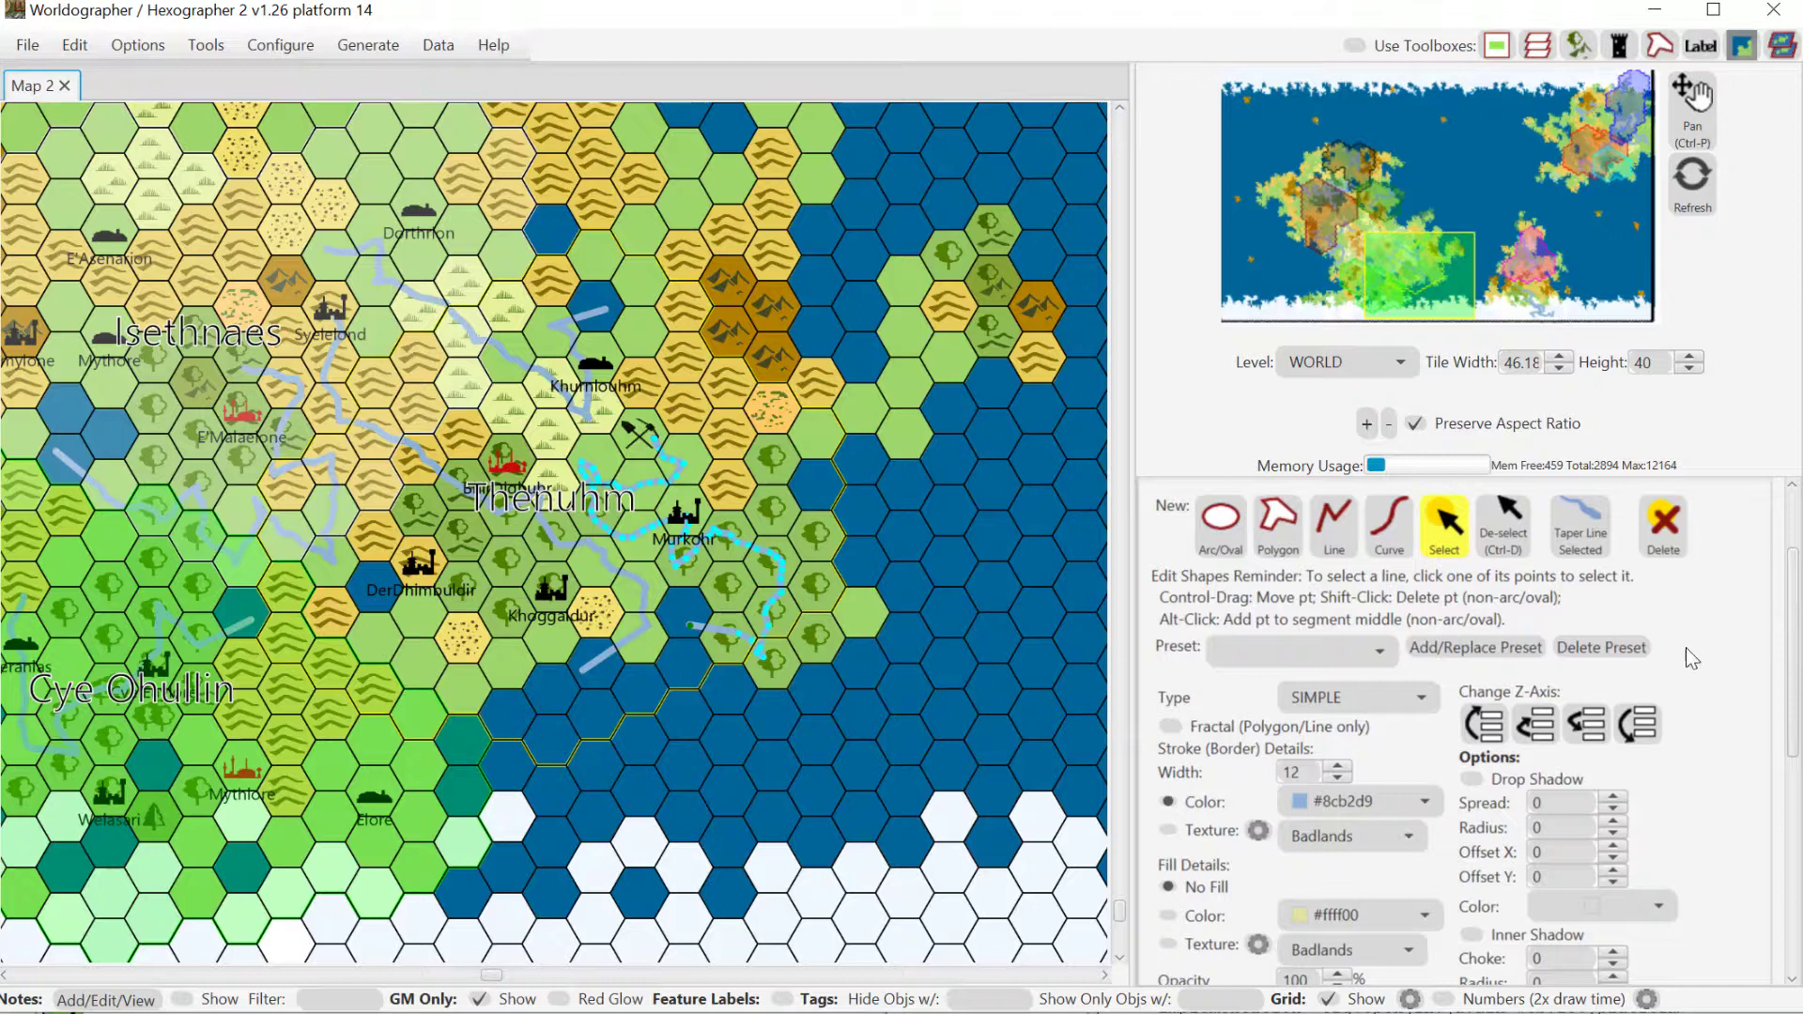
drag(1790, 628, 1790, 845)
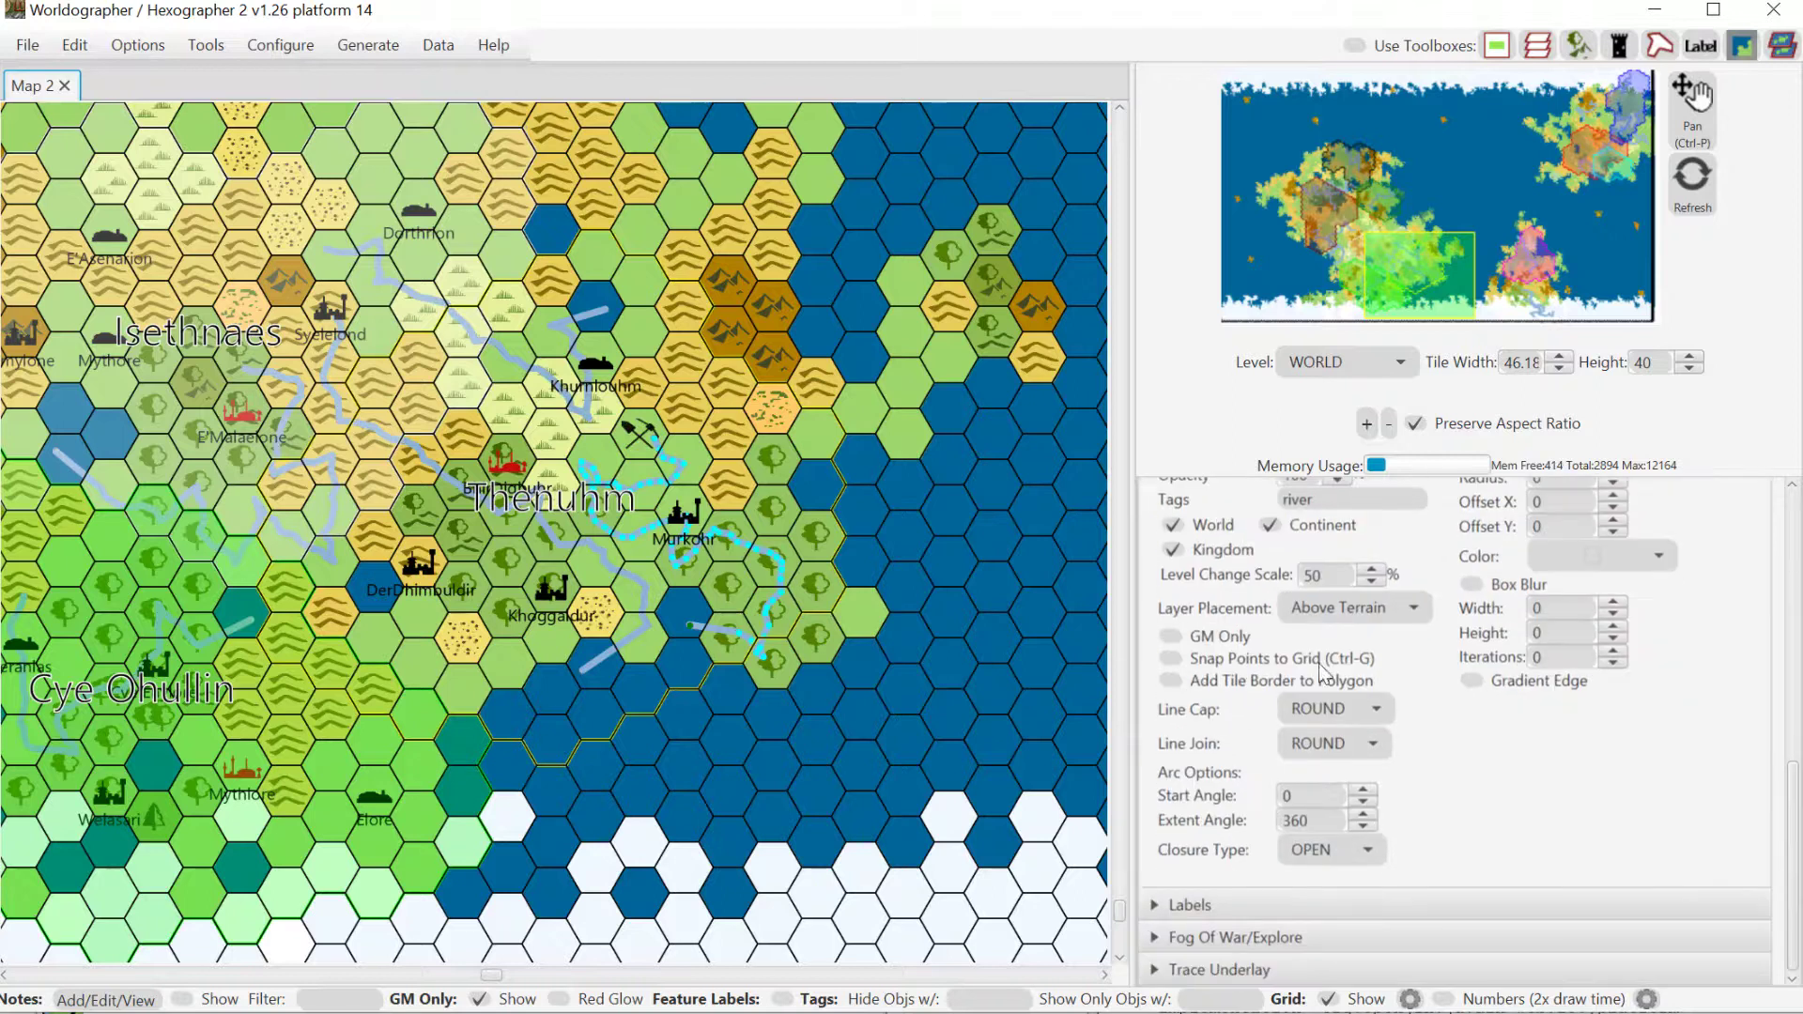
double_click(1302, 575)
text(25)
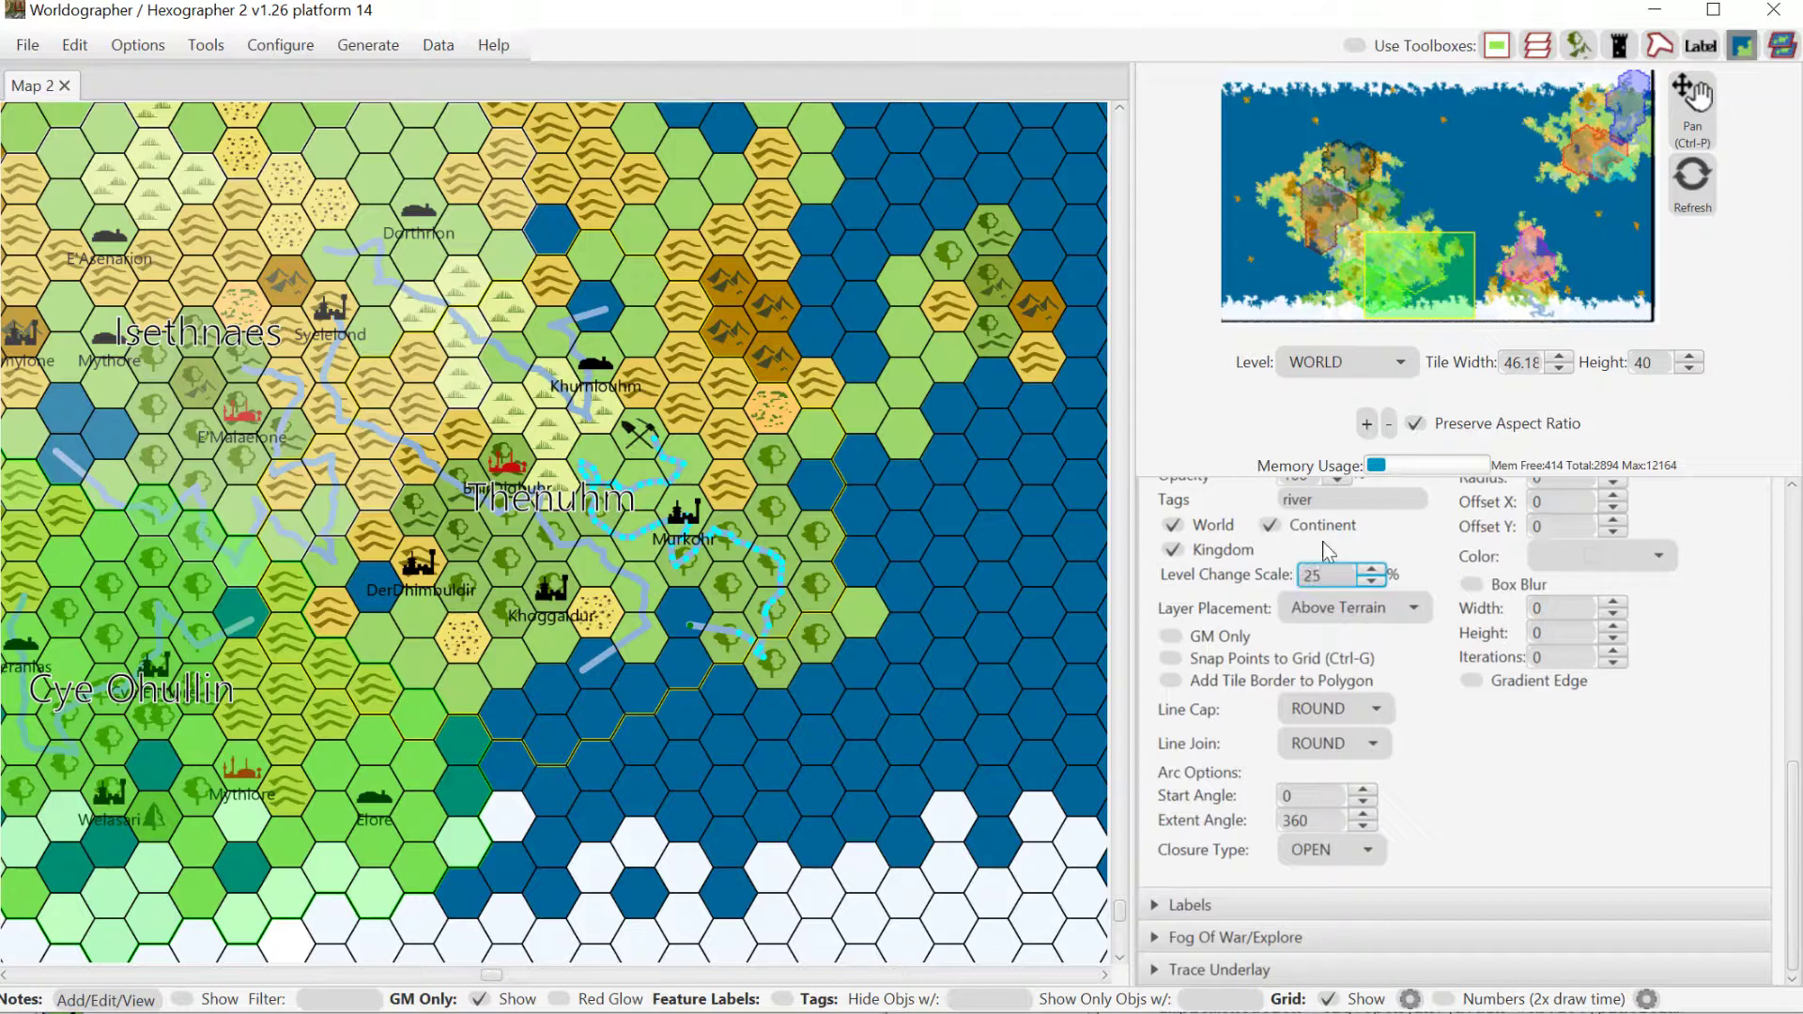
drag(1790, 789, 1788, 518)
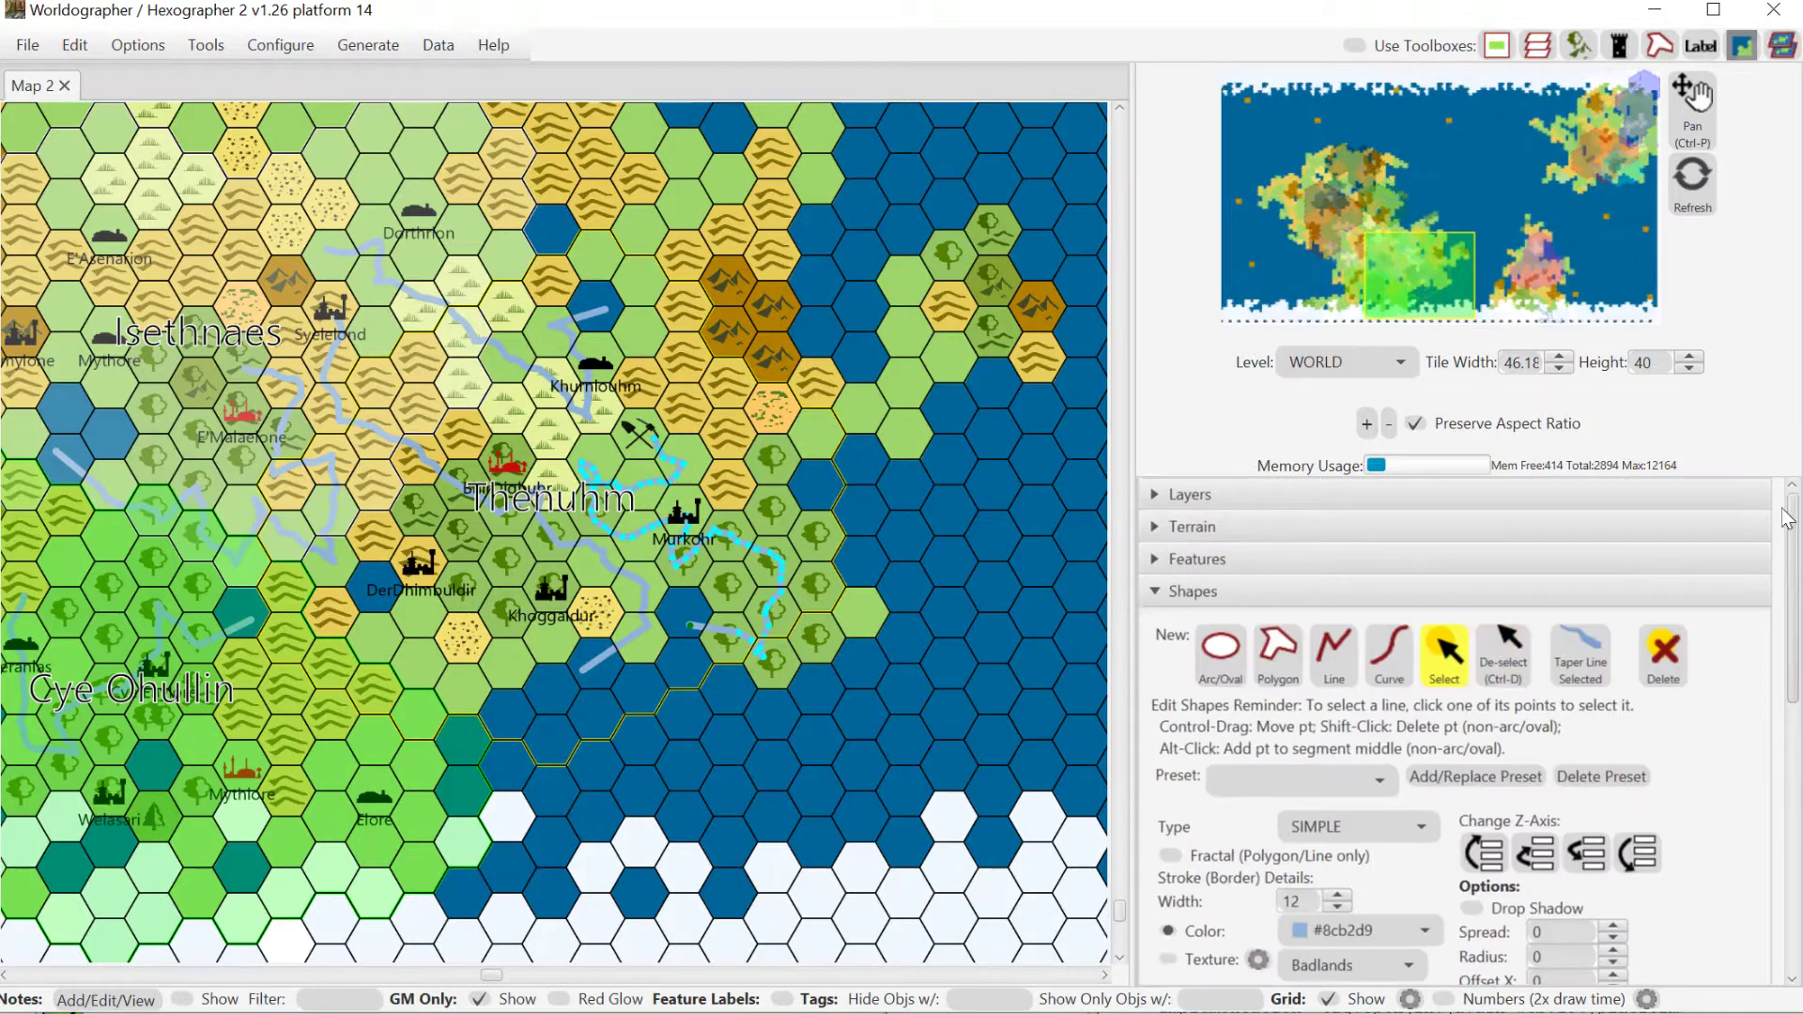
- Examine the river's width near Murkohr at the Continent and Kingdom levels, and return to the World level
click(1368, 361)
click(1322, 424)
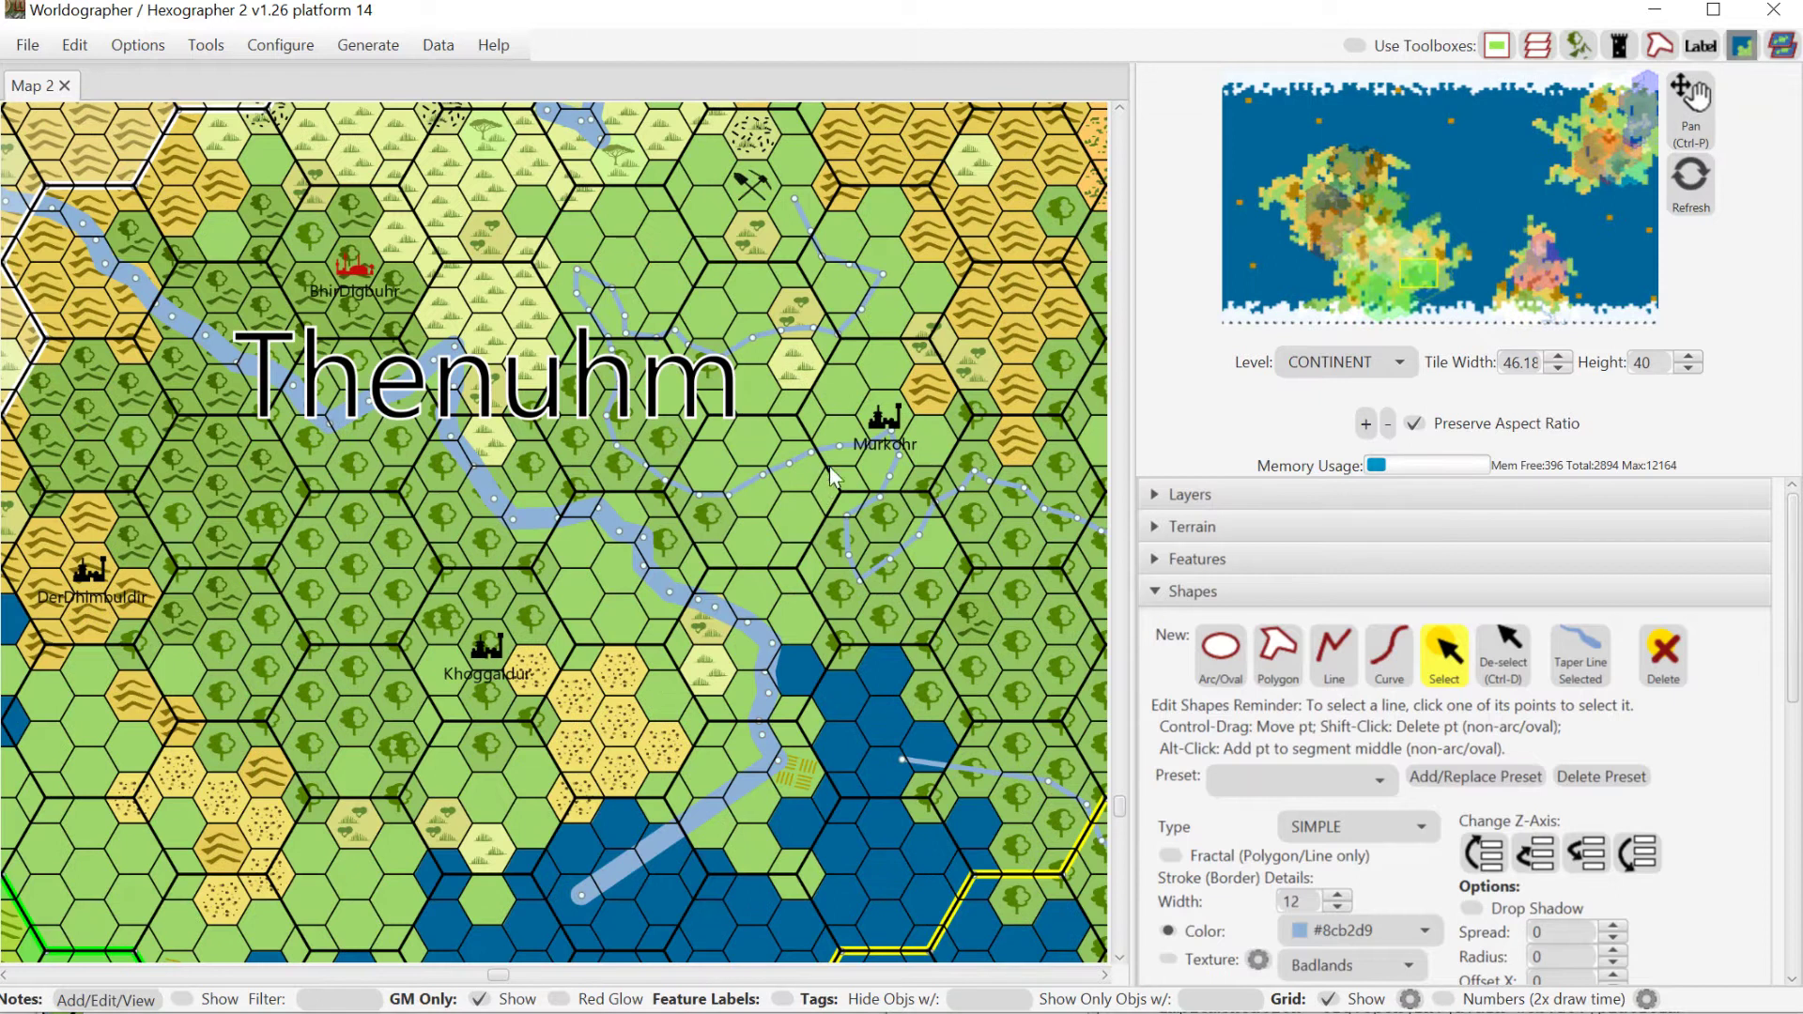
click(1399, 362)
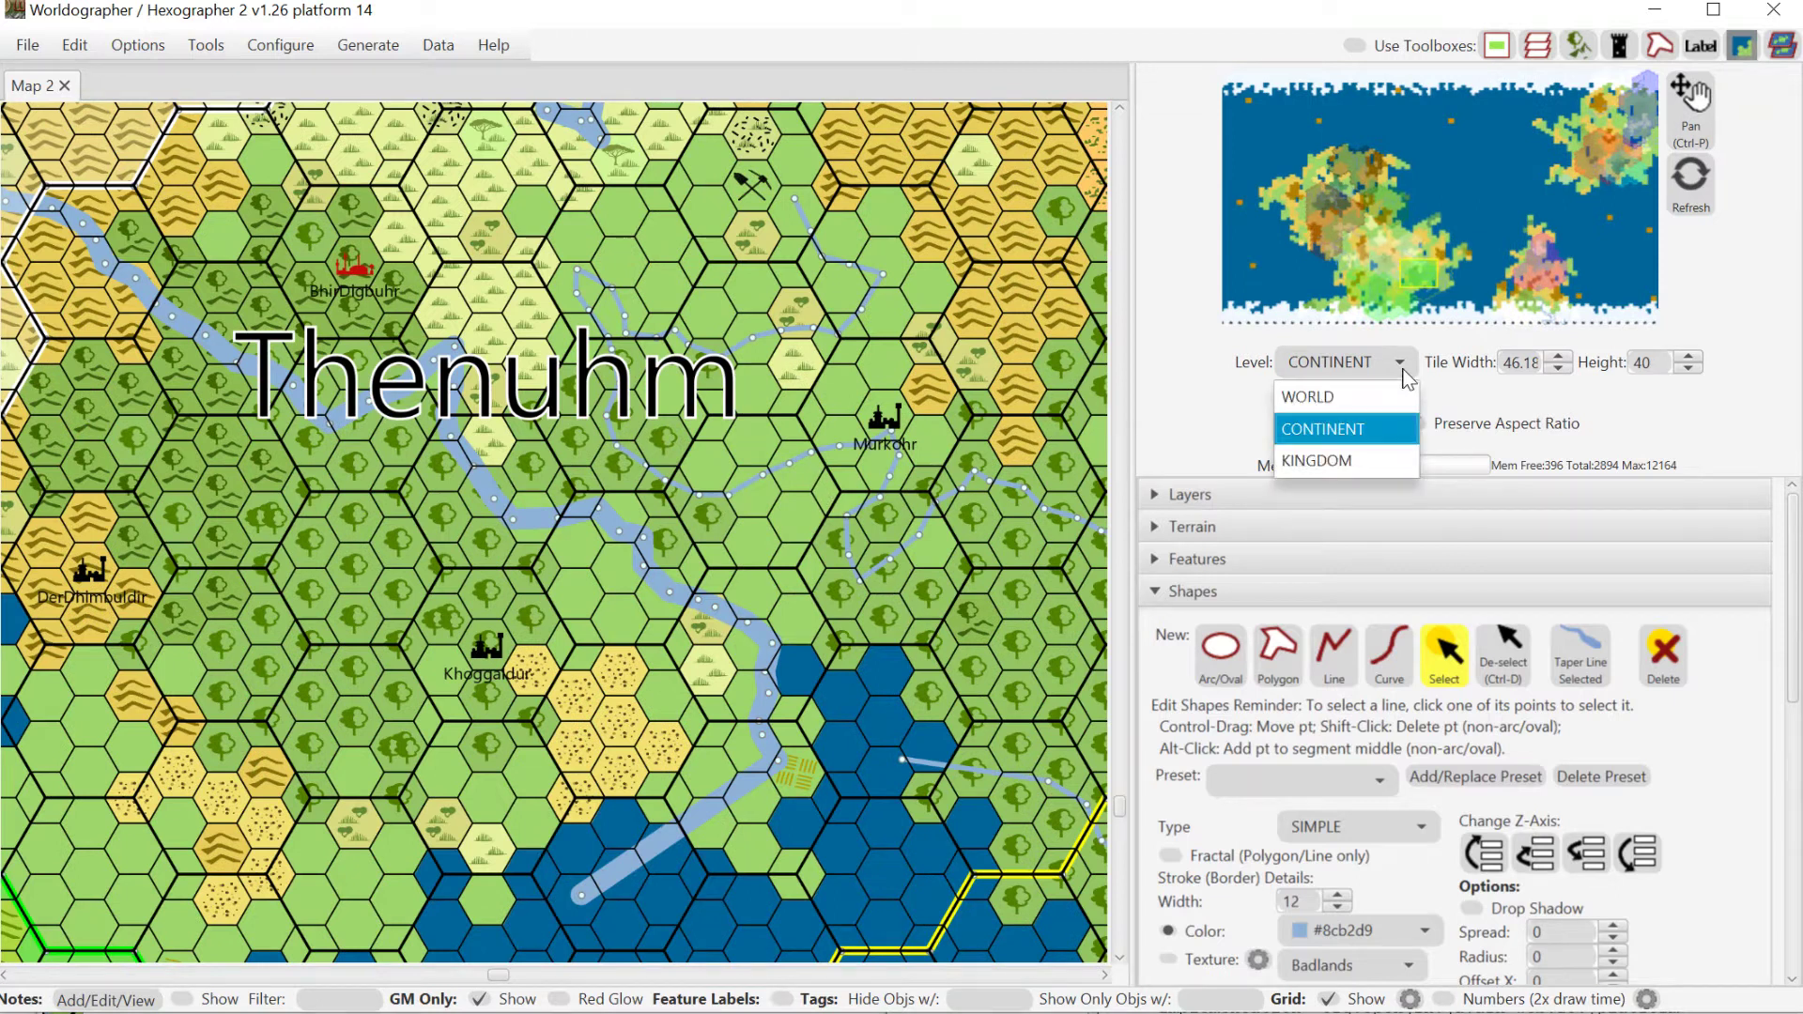
click(1350, 458)
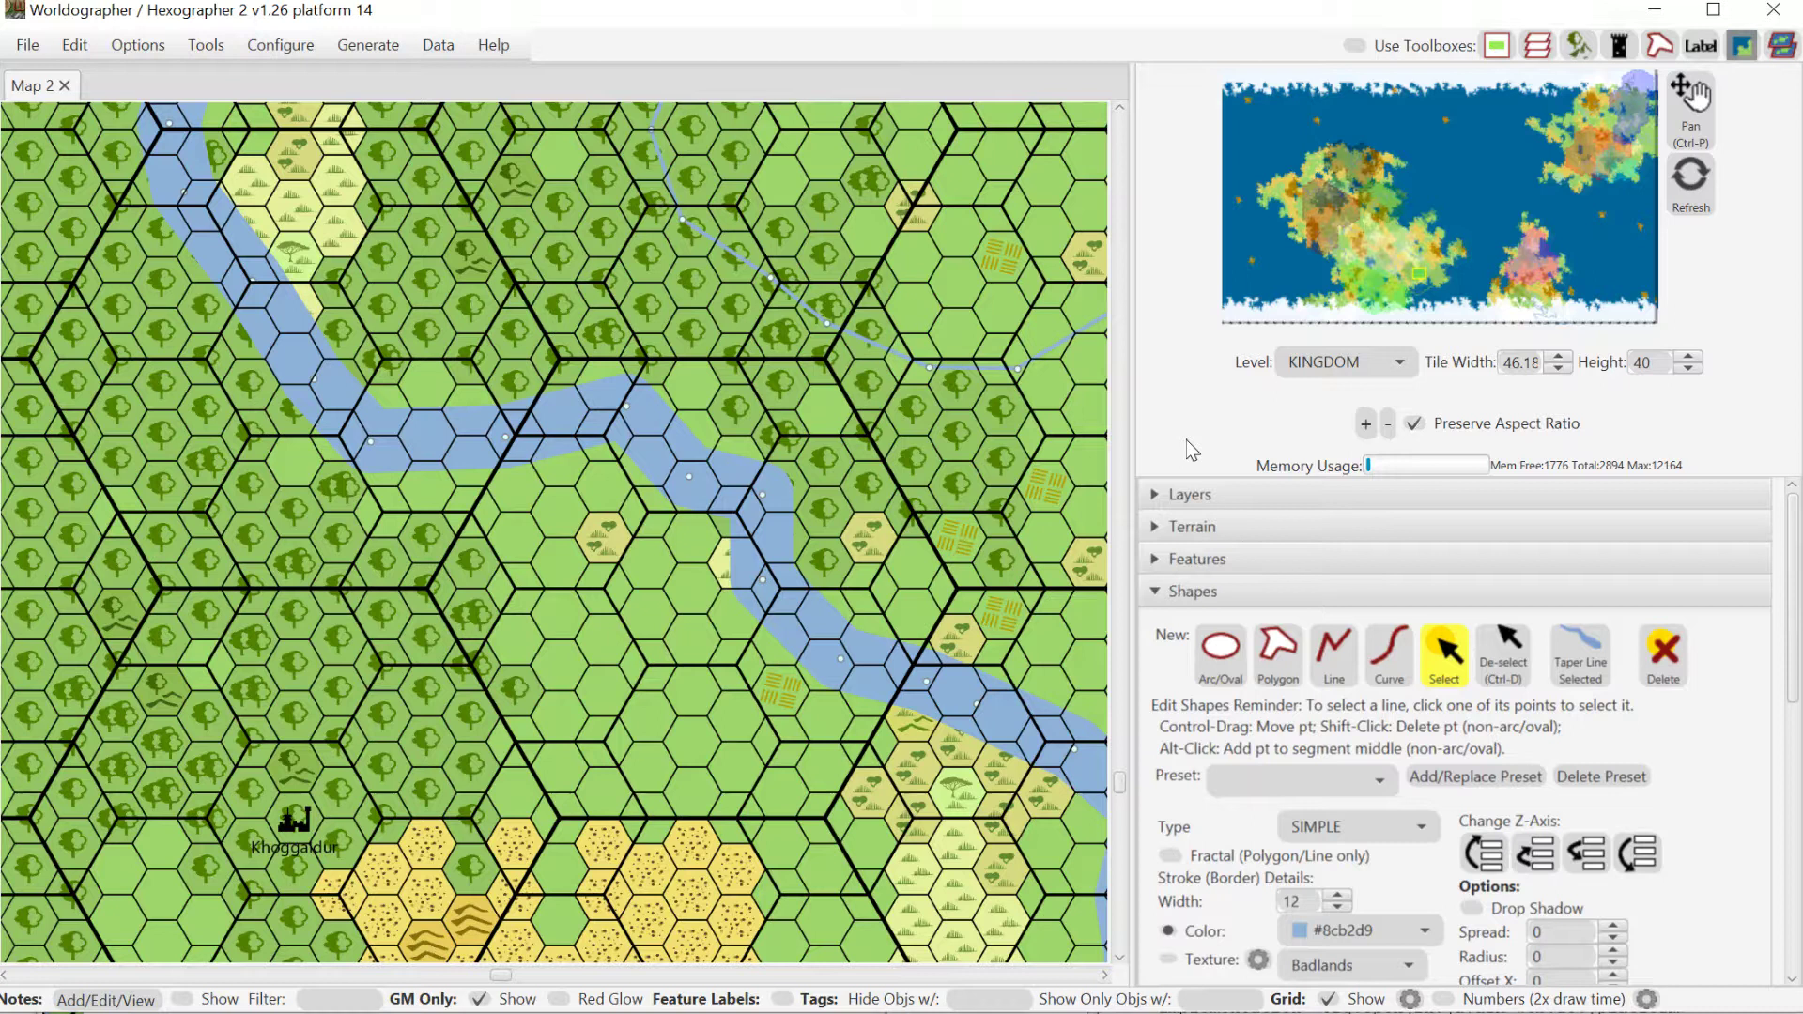
click(1362, 364)
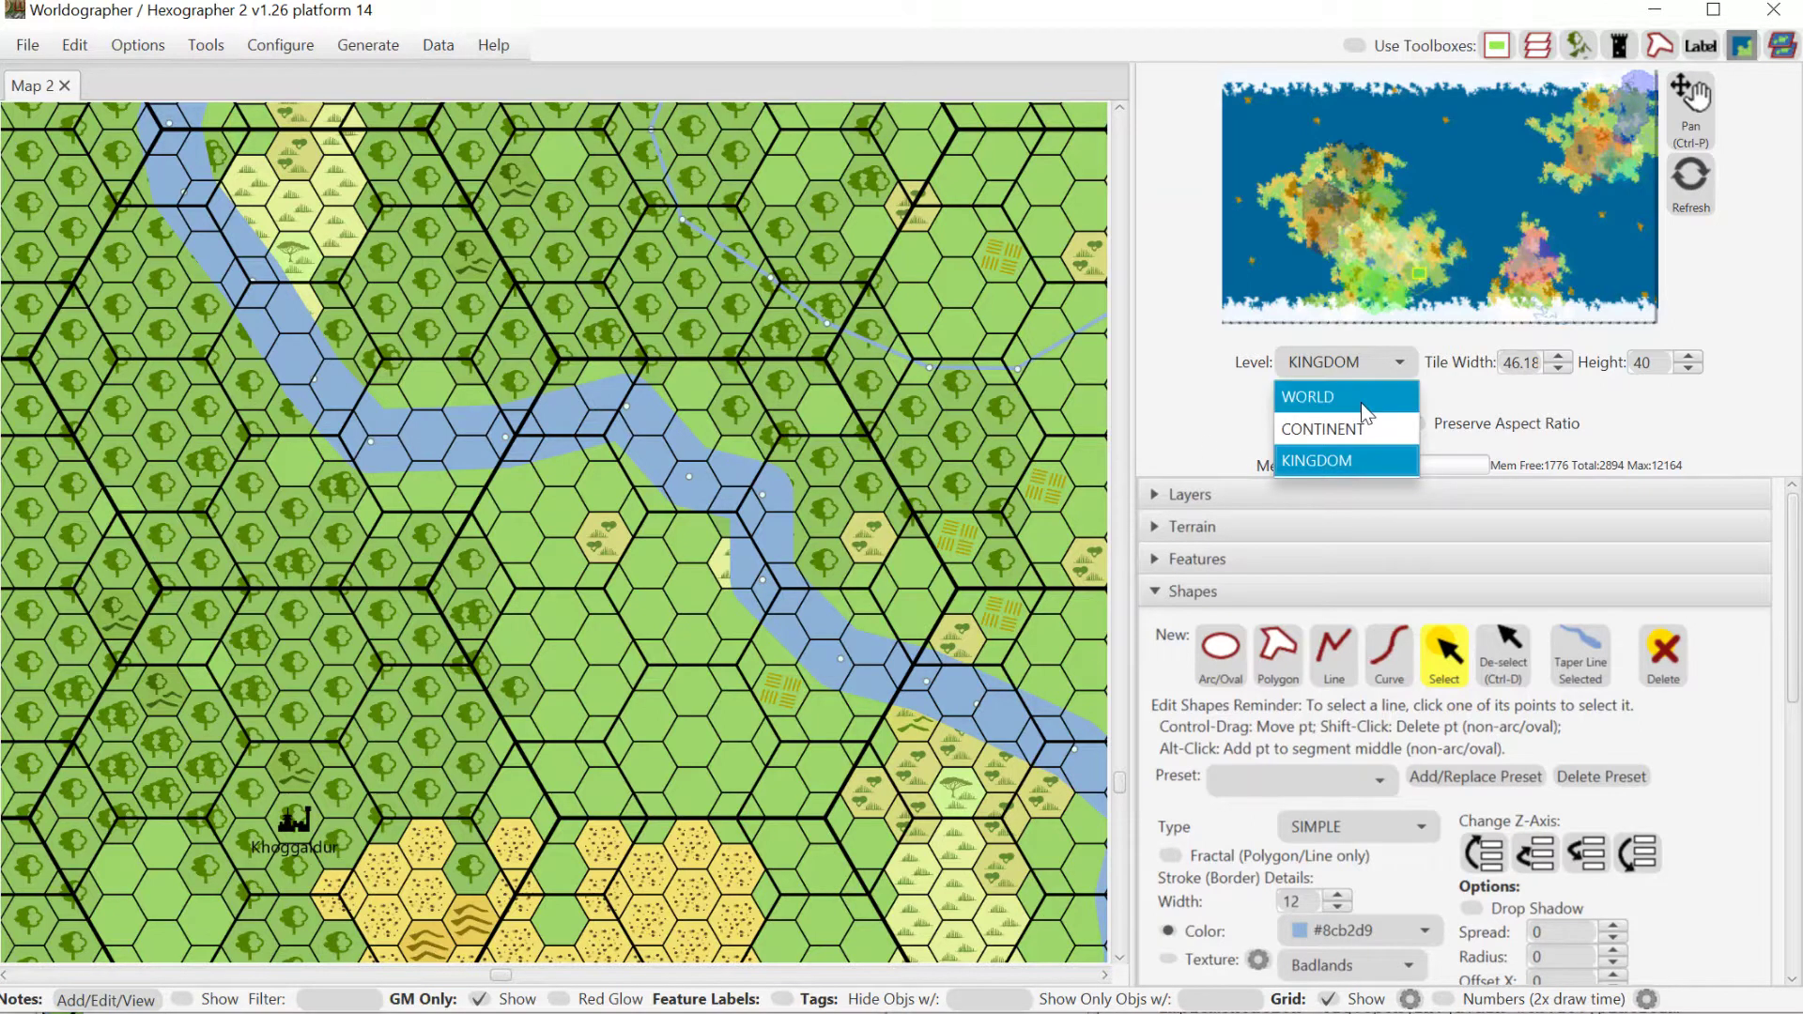
click(1357, 390)
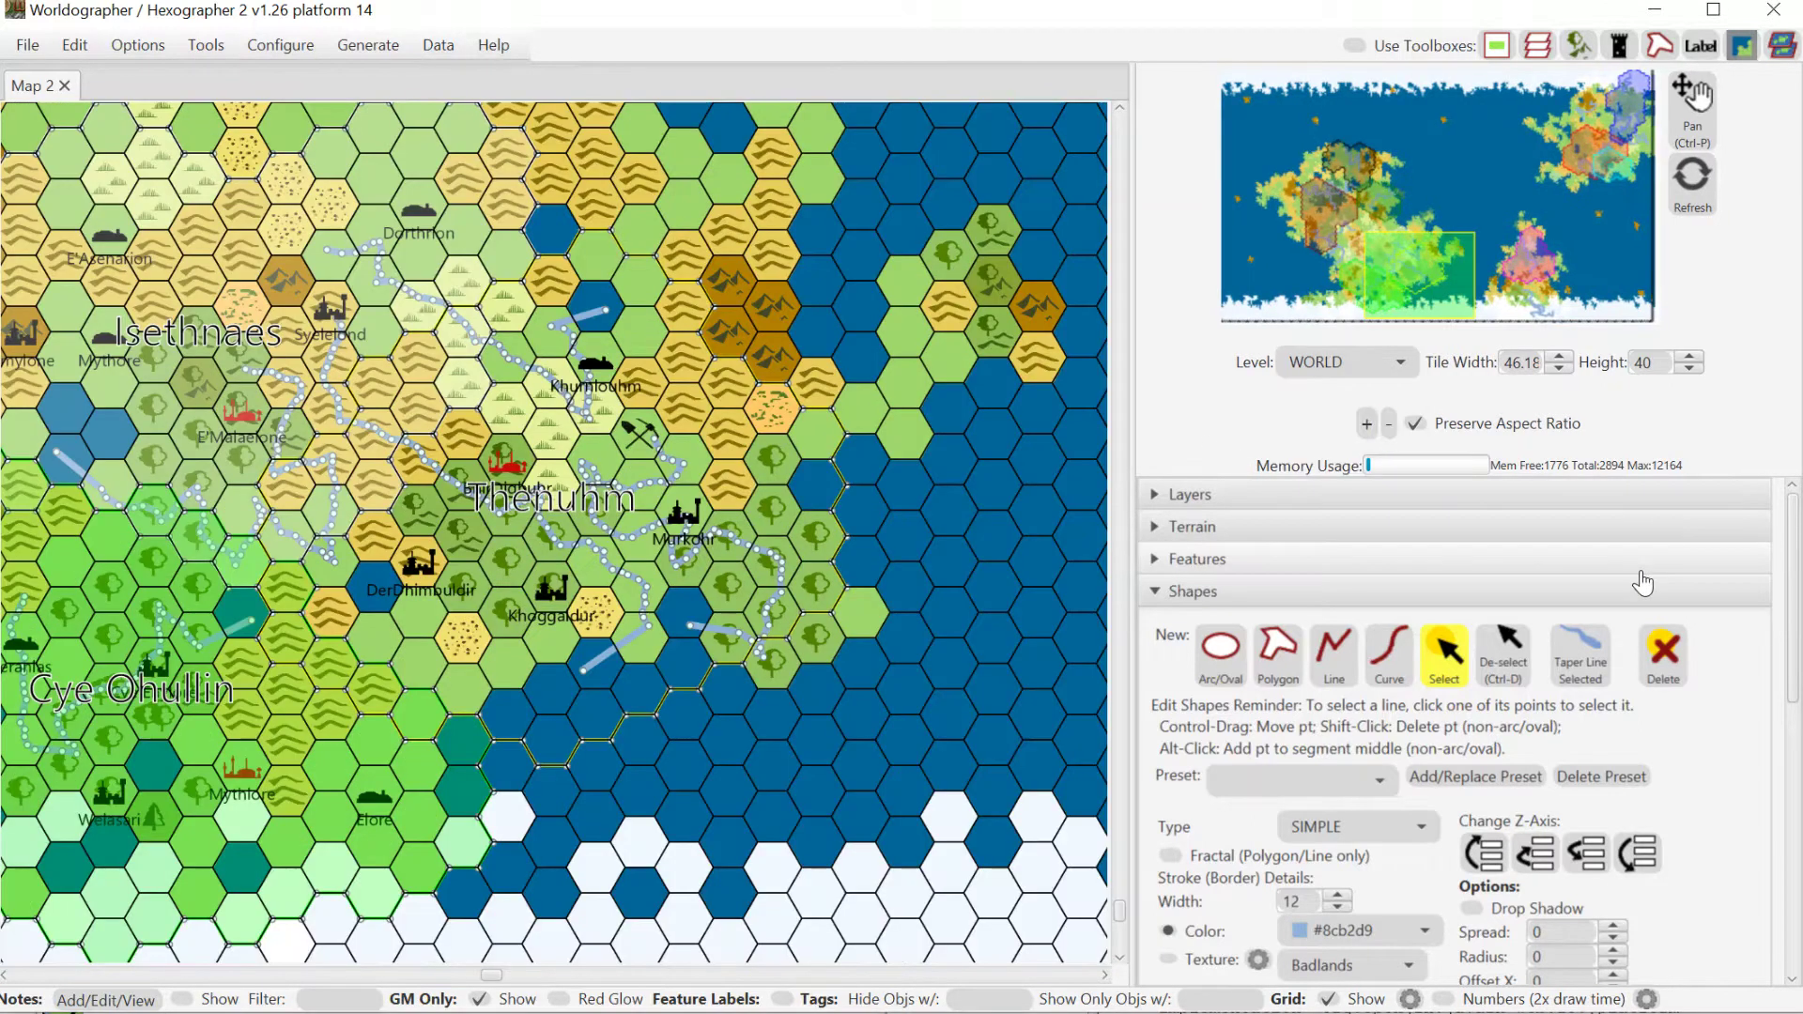